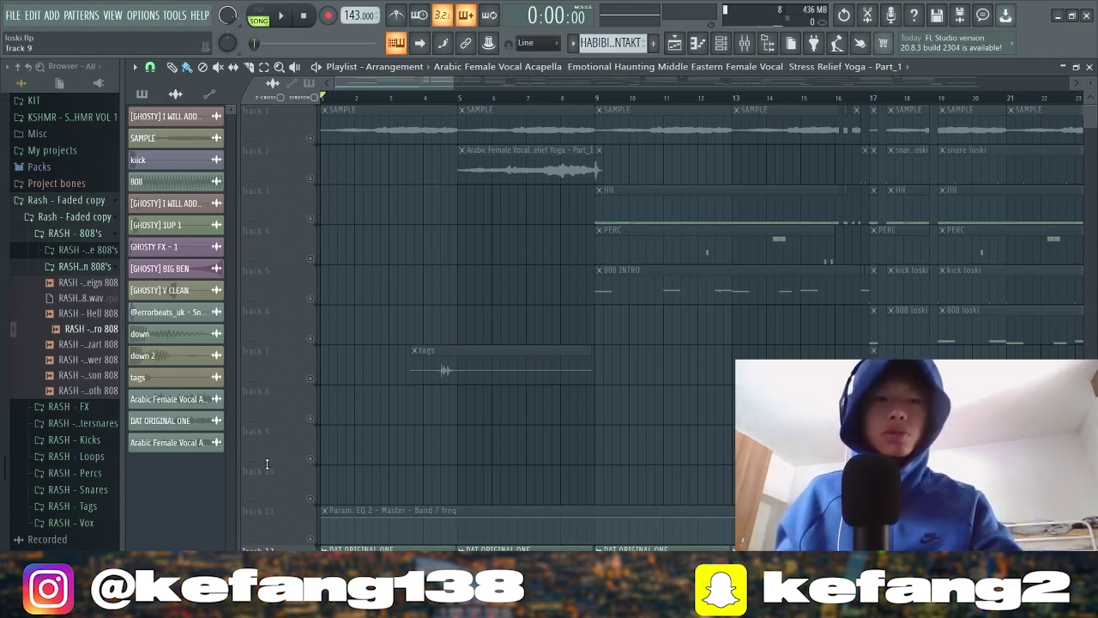
pyautogui.press('pageup')
pyautogui.press('pageup')
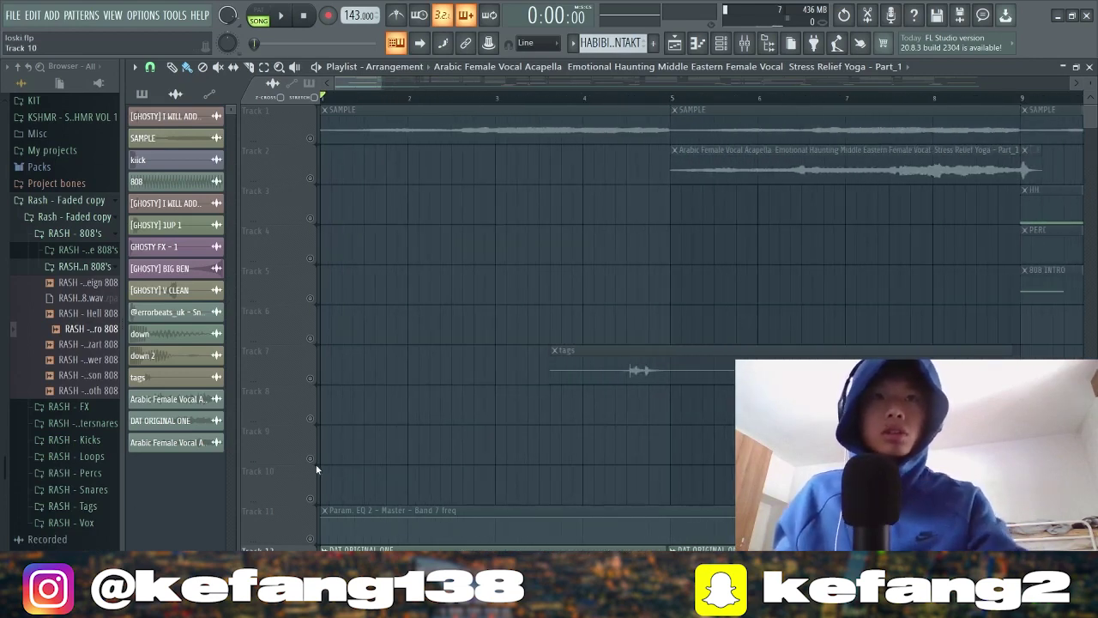
pyautogui.press('pagedown')
pyautogui.press('pagedown')
pyautogui.press('pagedown')
pyautogui.press('pagedown')
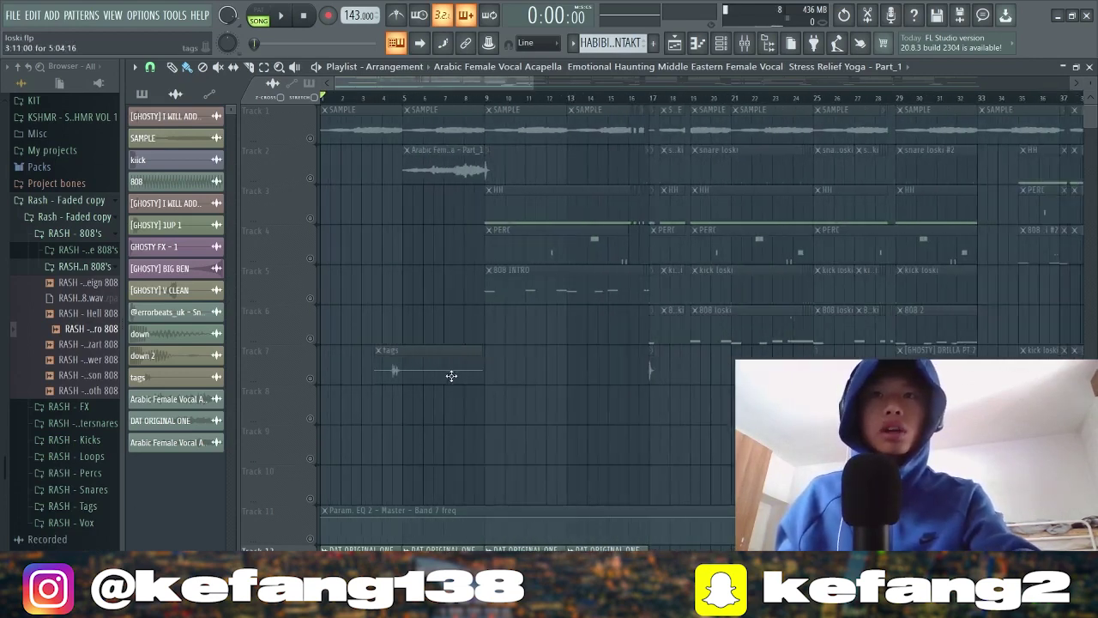
# - Unmute Track 1 and play its SAMPLE clips from the start of the song
pyautogui.press('pageup')
pyautogui.scroll(1, 340, 405)
pyautogui.click(310, 138)
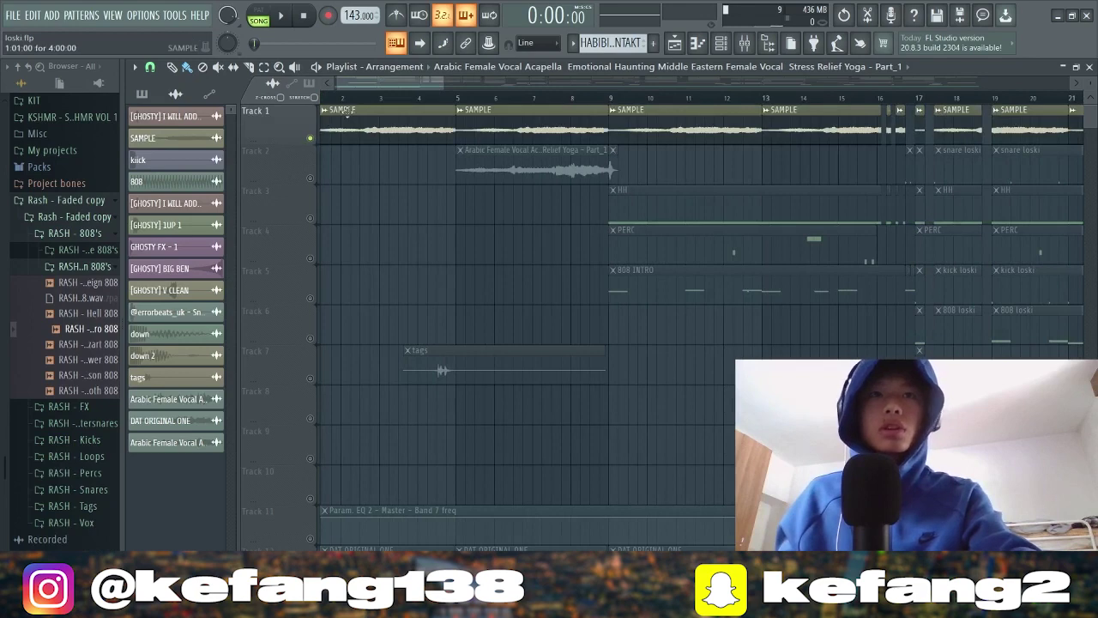
pyautogui.press('space')
pyautogui.scroll(-1, 372, 221)
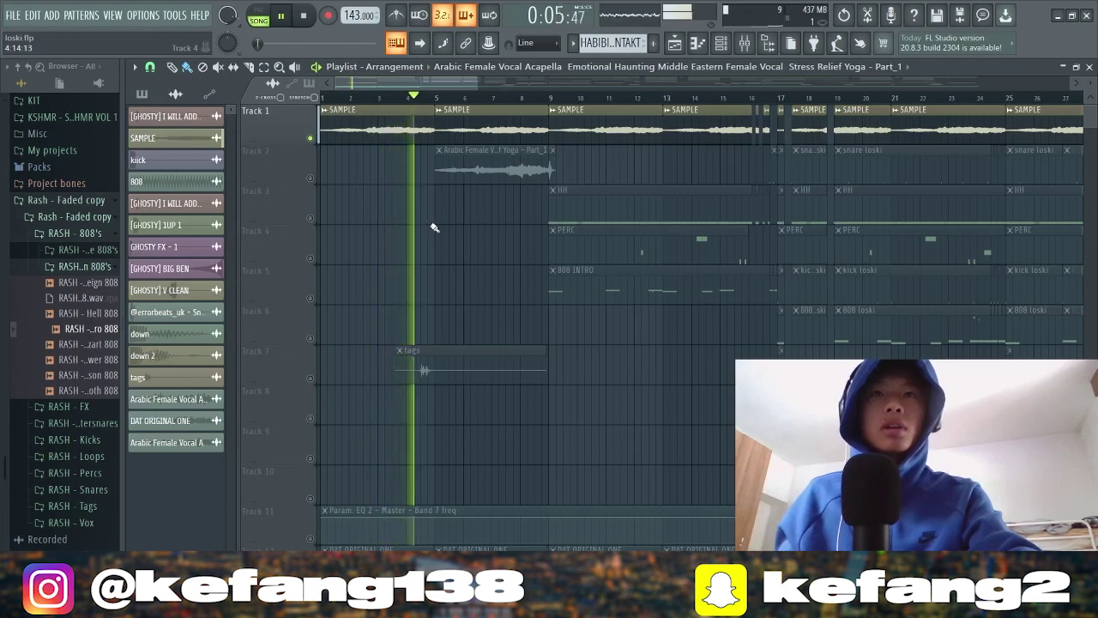
pyautogui.press('space')
# - Place the full Arabic Female Vocal Acapella clip on Track 14 at bar 1 and unmute that track
pyautogui.scroll(-3, 414, 248)
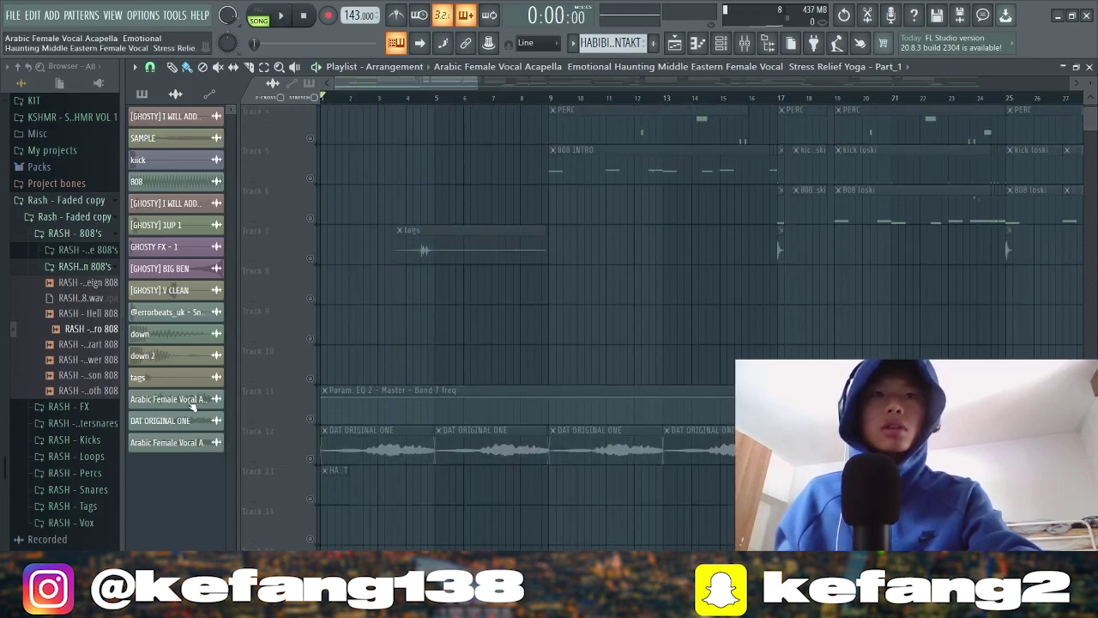
pyautogui.moveTo(194, 409); pyautogui.dragTo(358, 519)
pyautogui.scroll(-2, 359, 520)
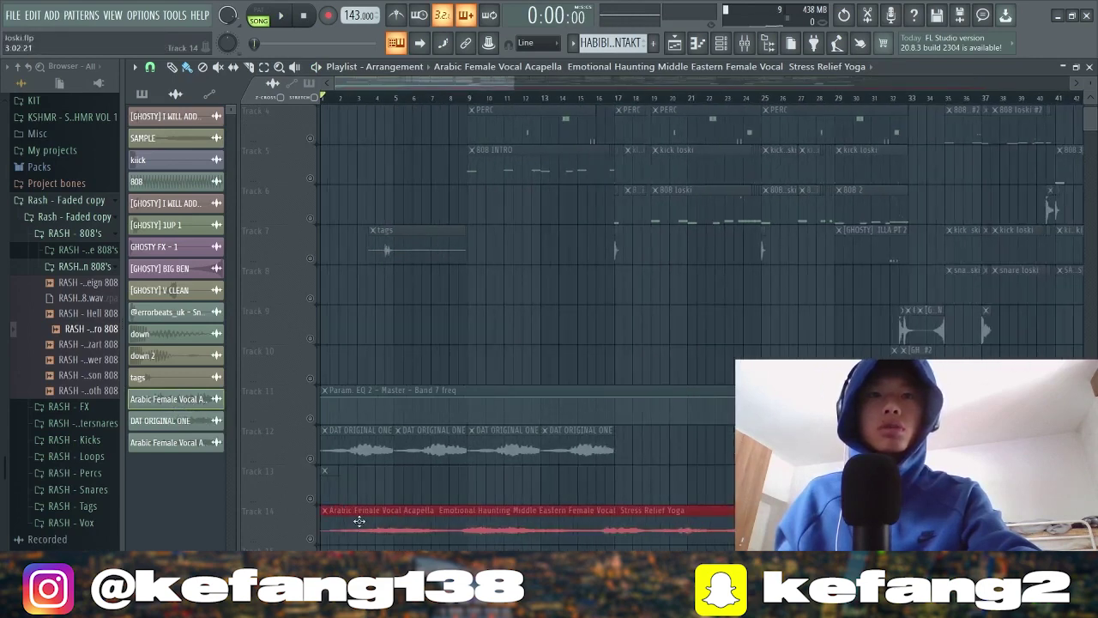
pyautogui.click(311, 538)
# - Listen to the acapella on Track 14, moving the playback position further along the song
pyautogui.click(508, 99)
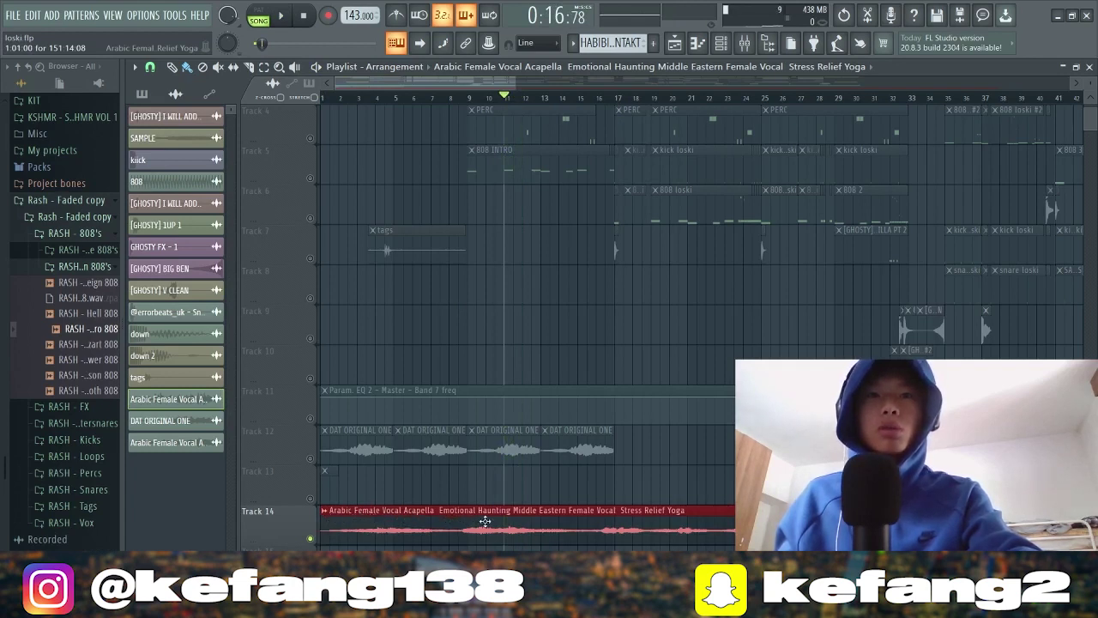
pyautogui.scroll(2, 692, 540)
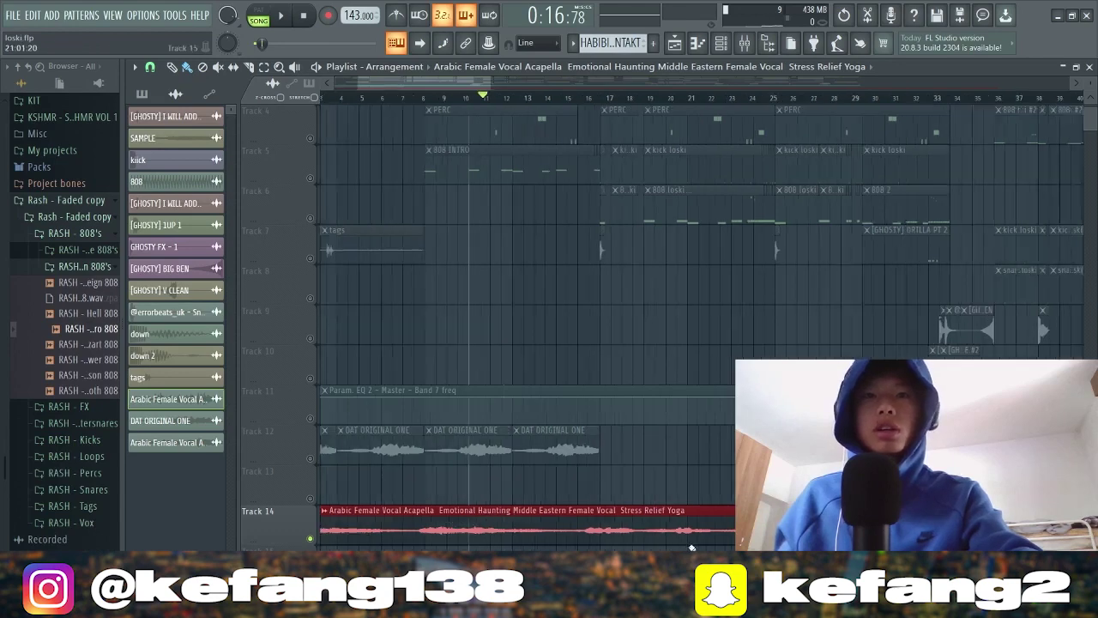
pyautogui.click(537, 99)
pyautogui.press('space')
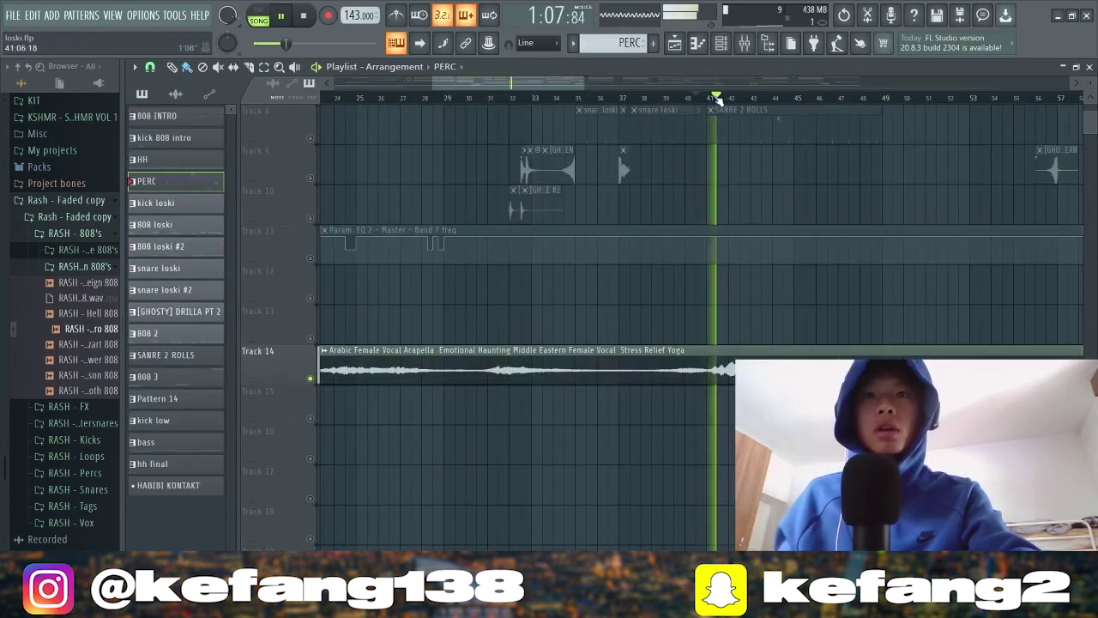
# - Play the Track 14 acapella over a time selection from bar 38 to bar 46, and clear the selection
pyautogui.moveTo(716, 96)
pyautogui.mouseDown()
pyautogui.moveTo(641, 97)
pyautogui.moveTo(792, 101)
pyautogui.mouseUp()
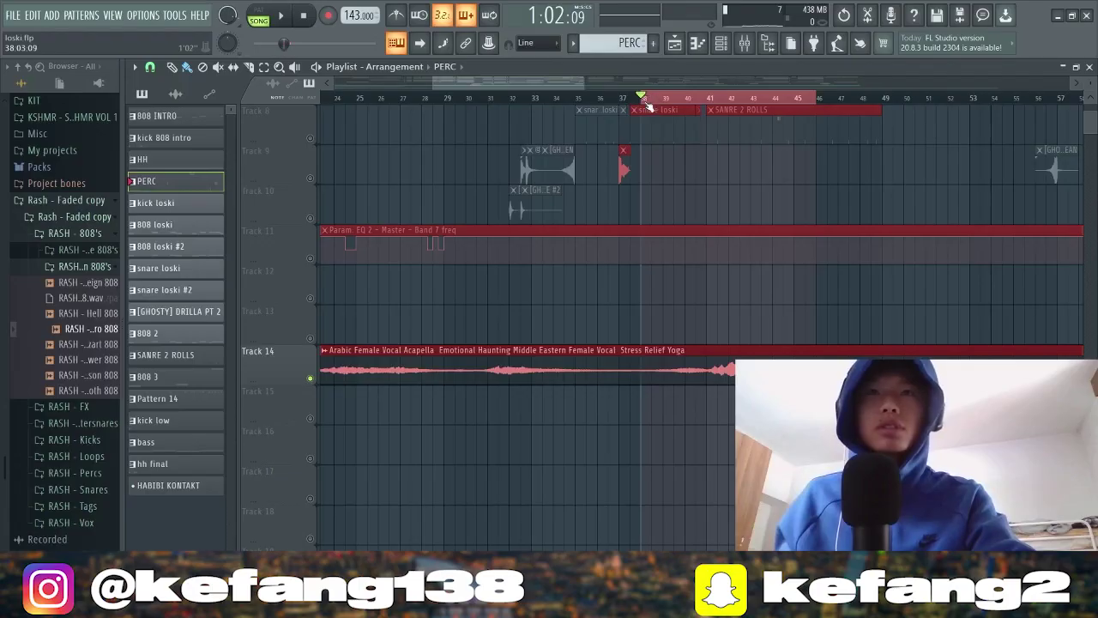
pyautogui.press('space')
pyautogui.scroll(-3, 647, 98)
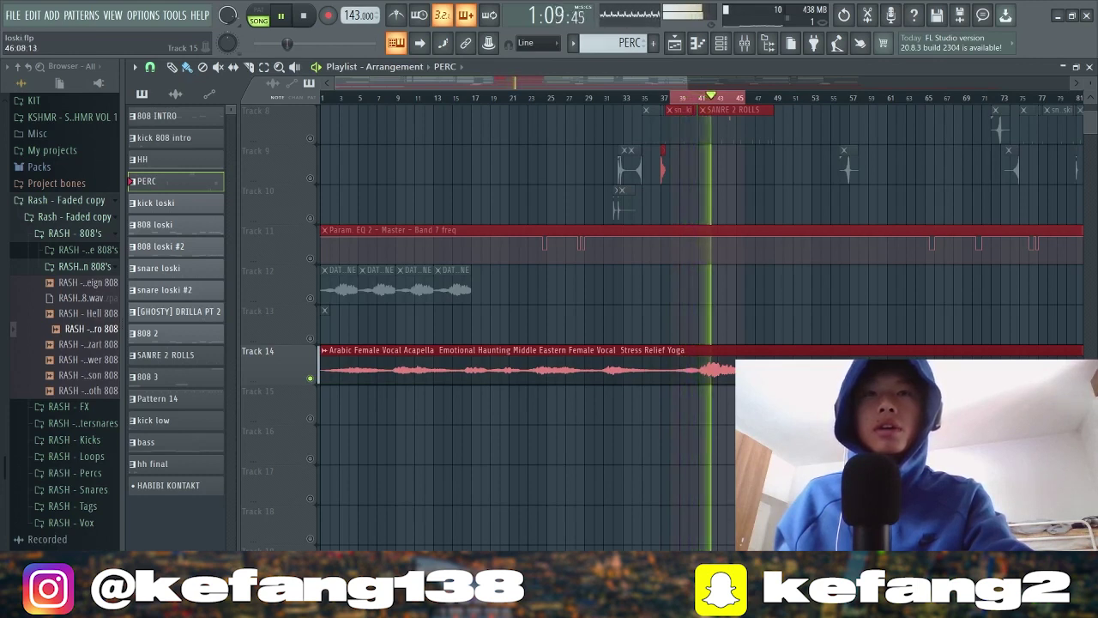
pyautogui.scroll(1, 704, 326)
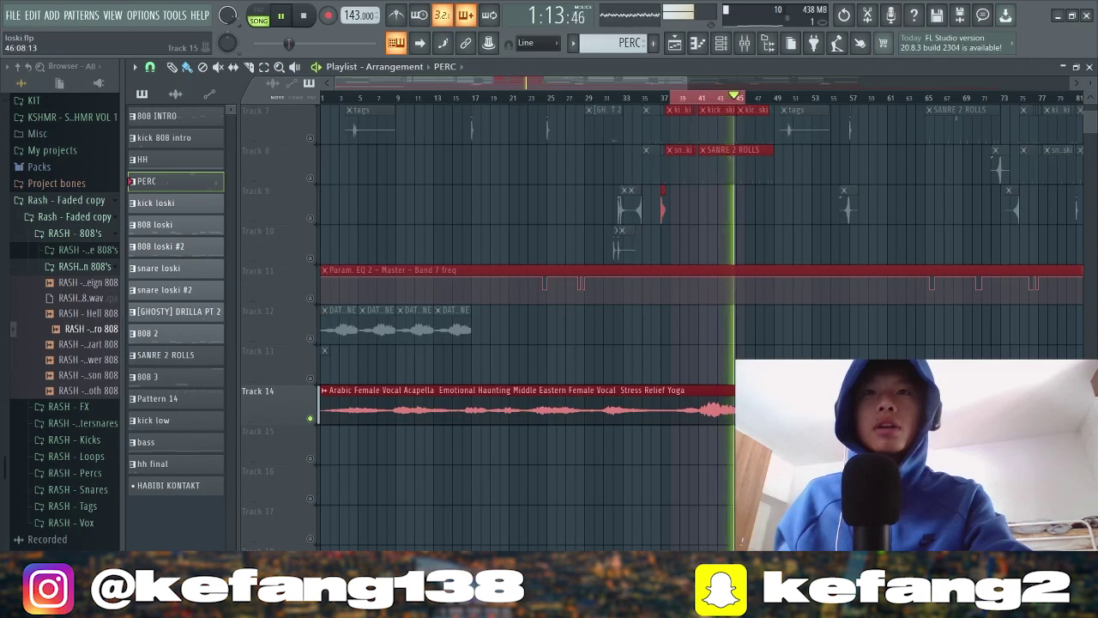
pyautogui.press('space')
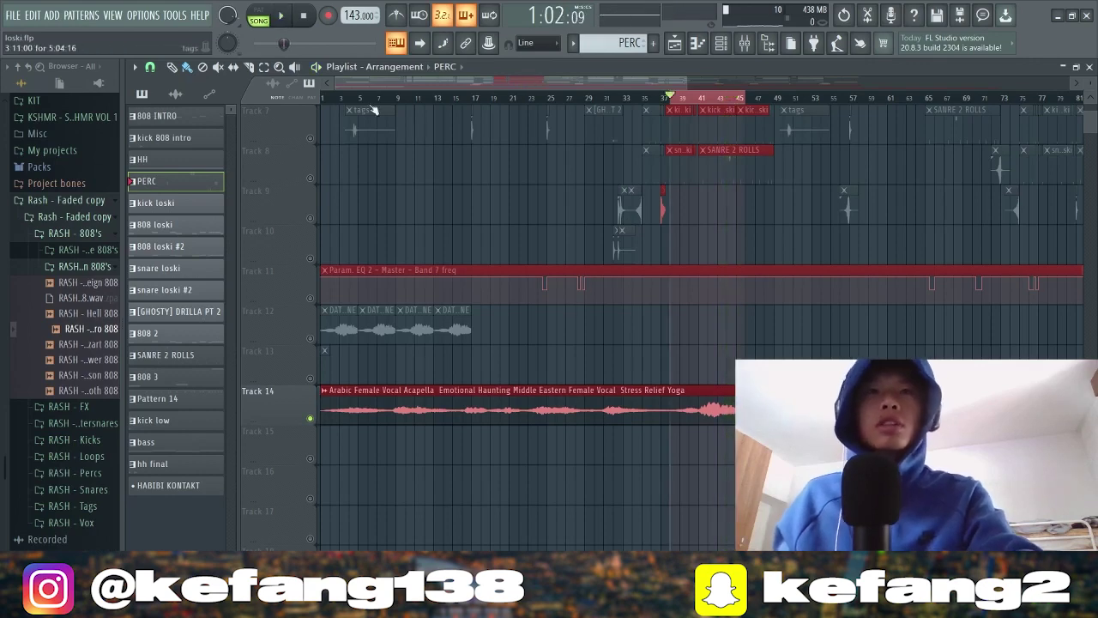
pyautogui.moveTo(352, 98); pyautogui.dragTo(155, 128)
# - Solo Track 12 and inspect the time-stretching pitch in the DAT ORIGINAL ONE clip's channel settings
pyautogui.scroll(3, 314, 430)
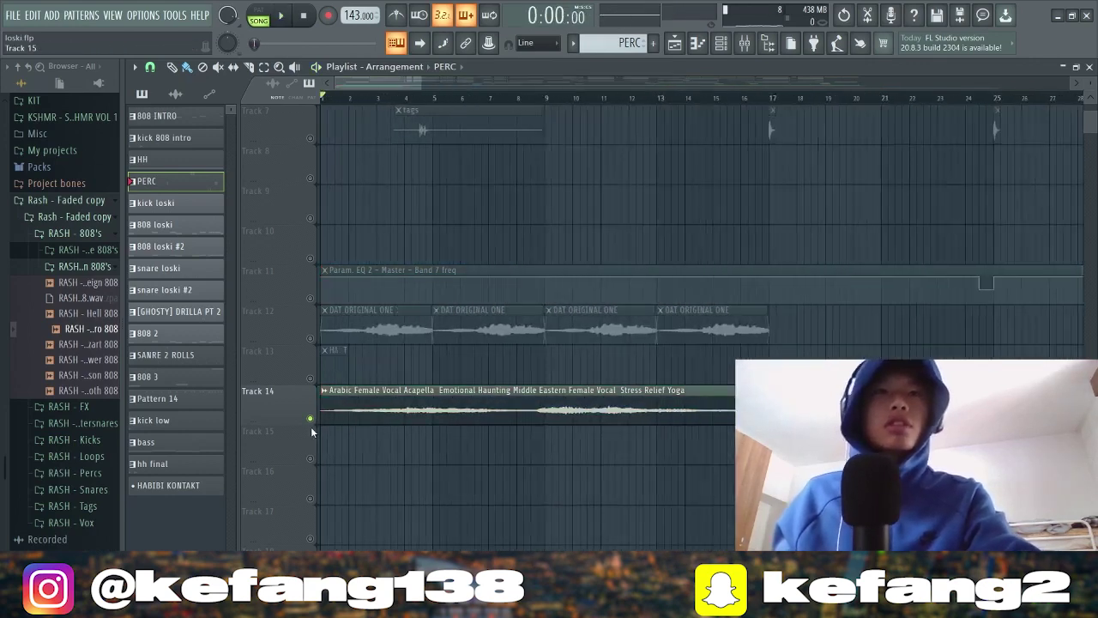
pyautogui.scroll(2, 310, 417)
pyautogui.rightClick(310, 338)
pyautogui.doubleClick(425, 333)
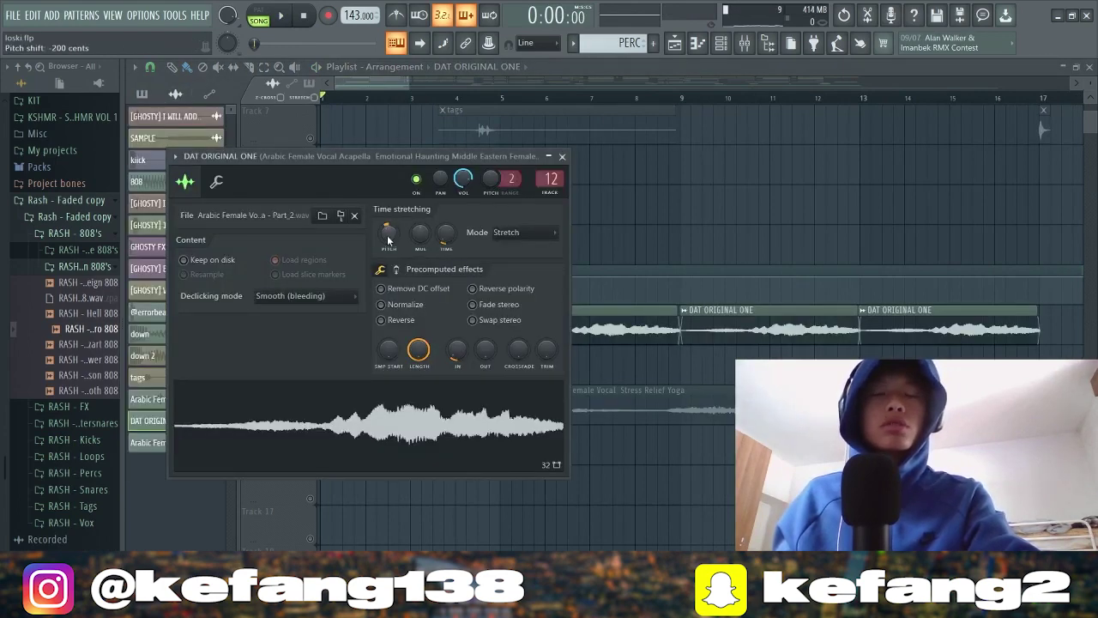
pyautogui.press('Escape')
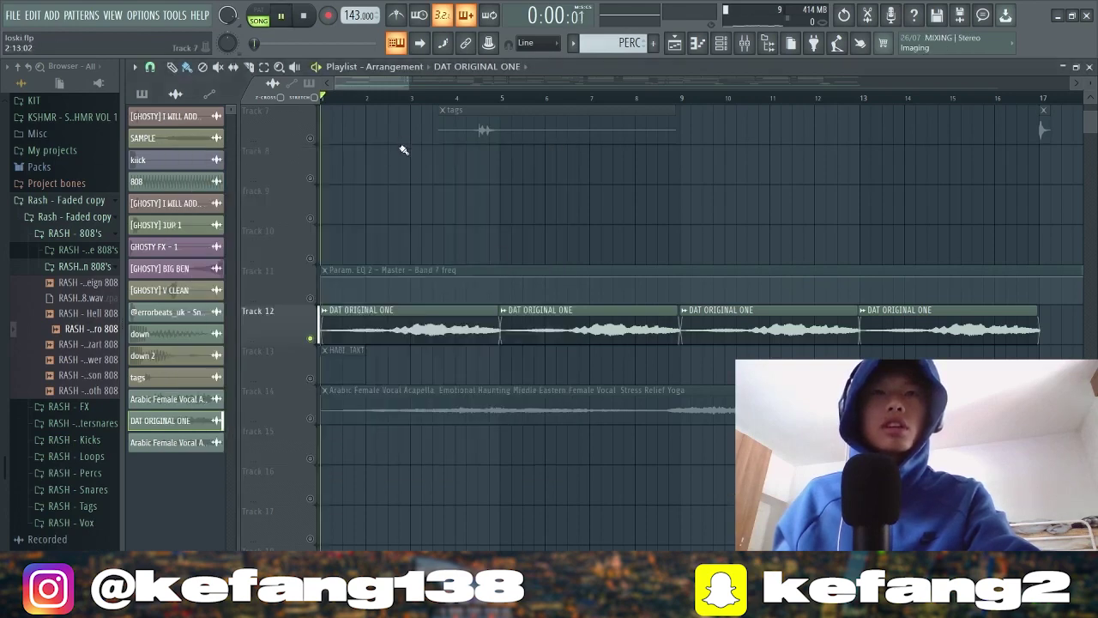
# - Listen to the DAT ORIGINAL ONE clips on Track 12 from the start of the song
pyautogui.scroll(-1, 424, 502)
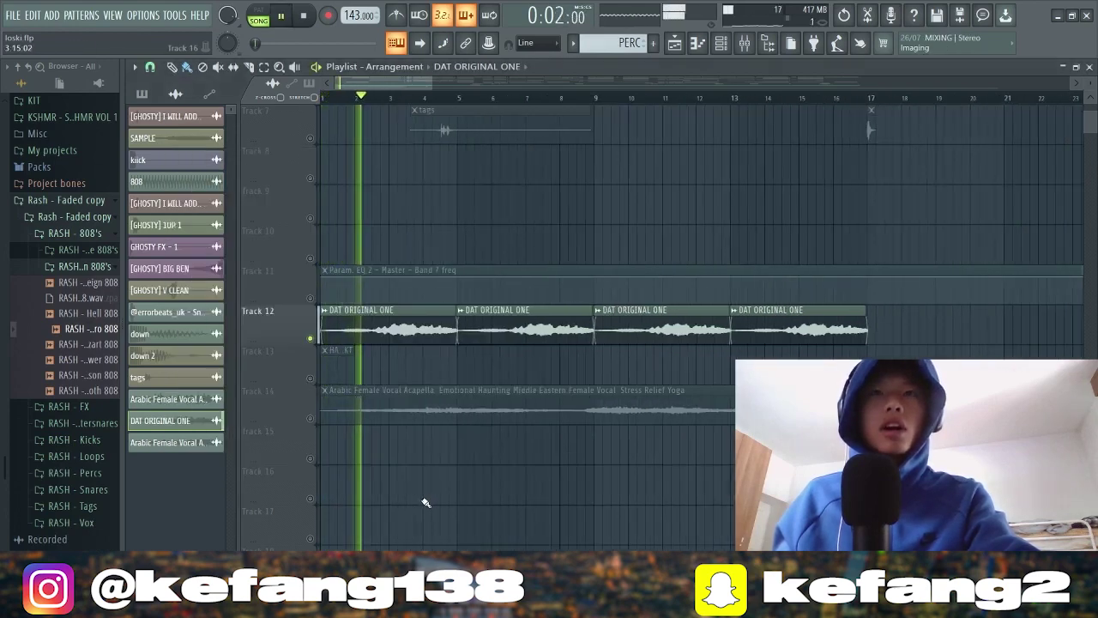
pyautogui.scroll(-1, 426, 502)
pyautogui.scroll(2, 425, 502)
pyautogui.scroll(-1, 425, 502)
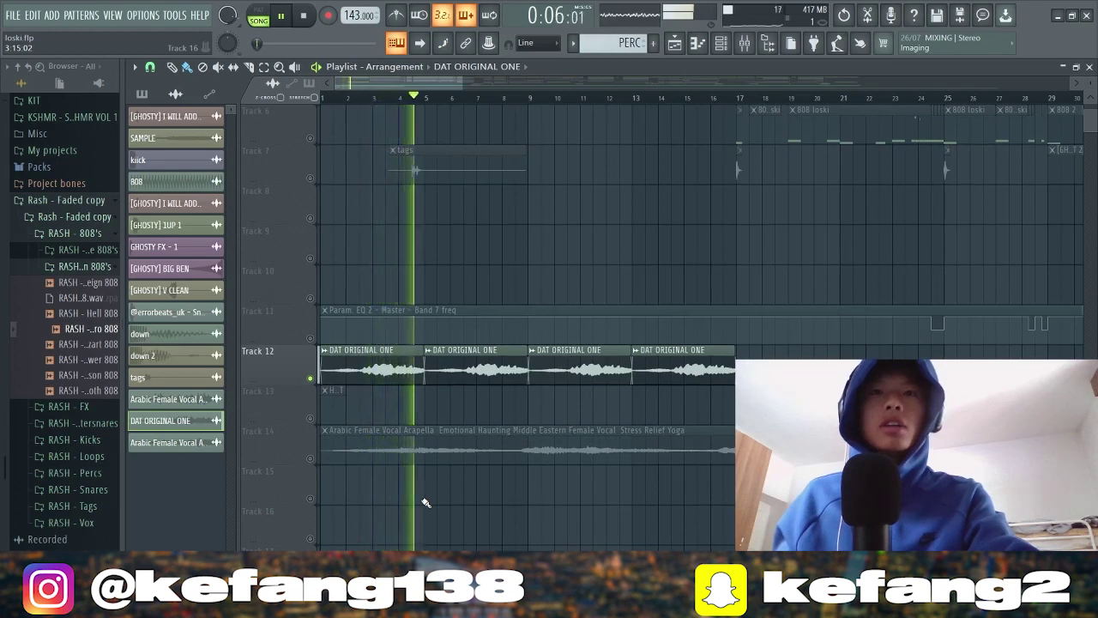
pyautogui.scroll(2, 424, 502)
pyautogui.press('space')
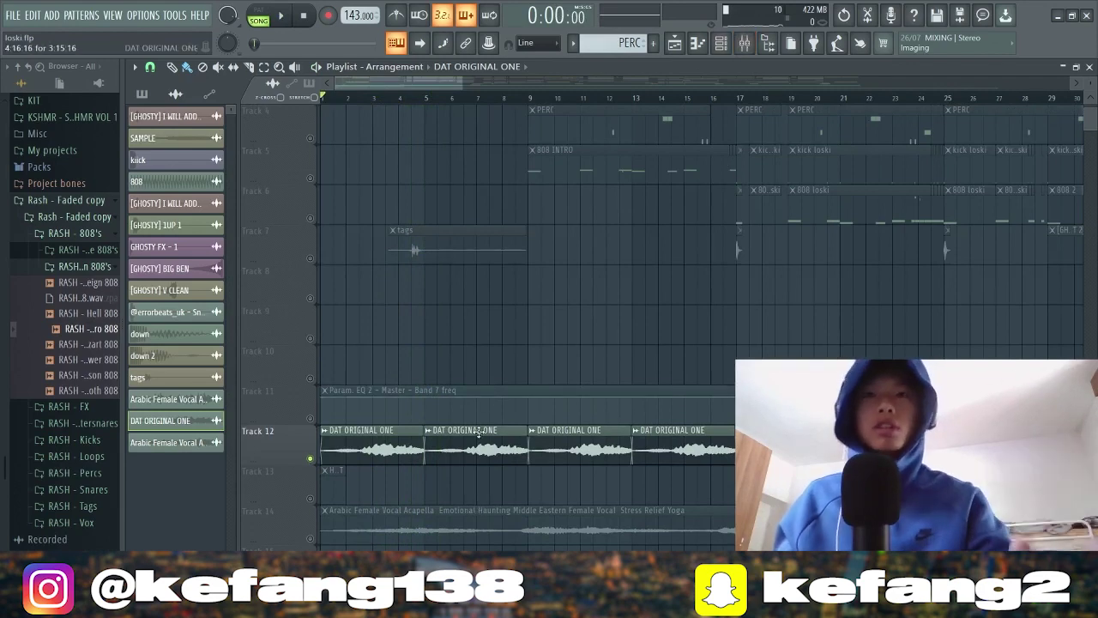
pyautogui.scroll(2, 481, 391)
pyautogui.scroll(-3, 481, 409)
pyautogui.scroll(4, 423, 386)
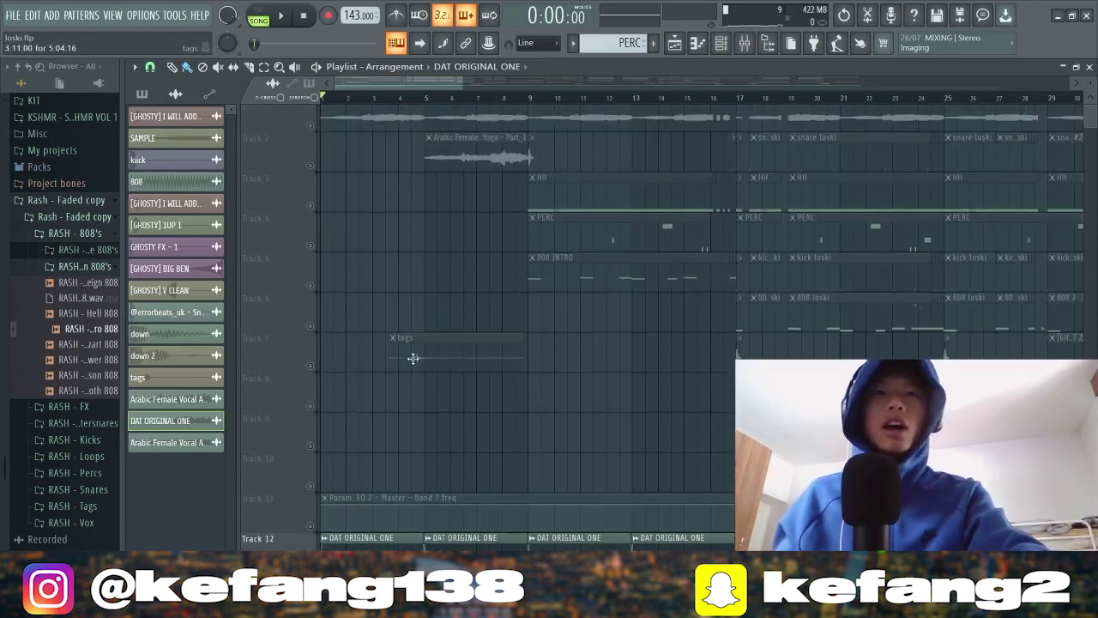
pyautogui.scroll(-3, 415, 364)
pyautogui.scroll(3, 374, 457)
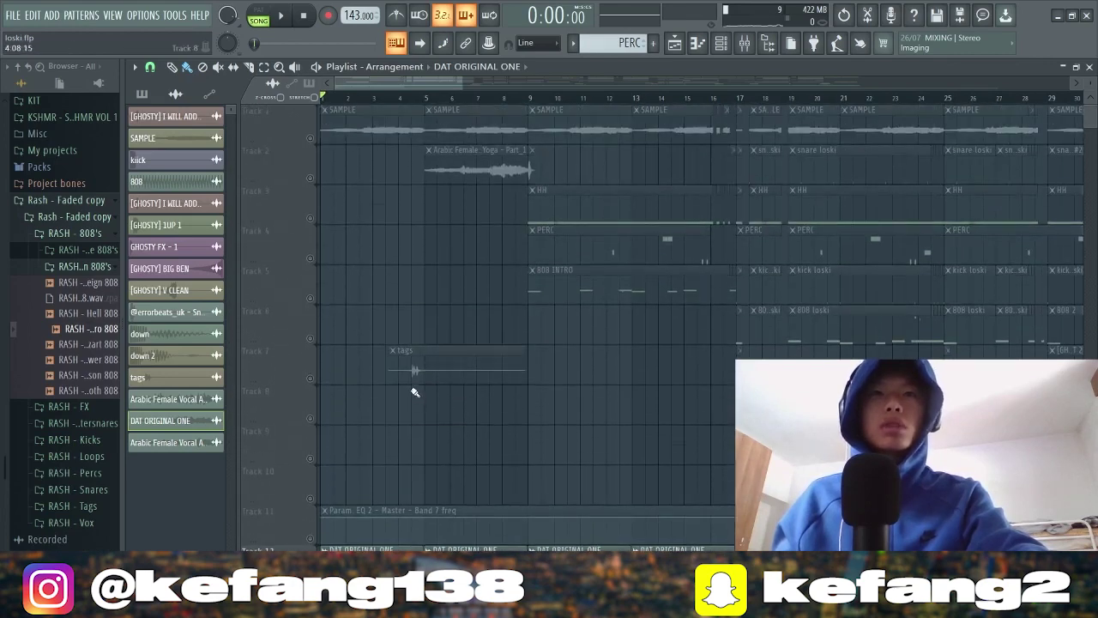
pyautogui.scroll(-3, 411, 367)
pyautogui.scroll(3, 377, 300)
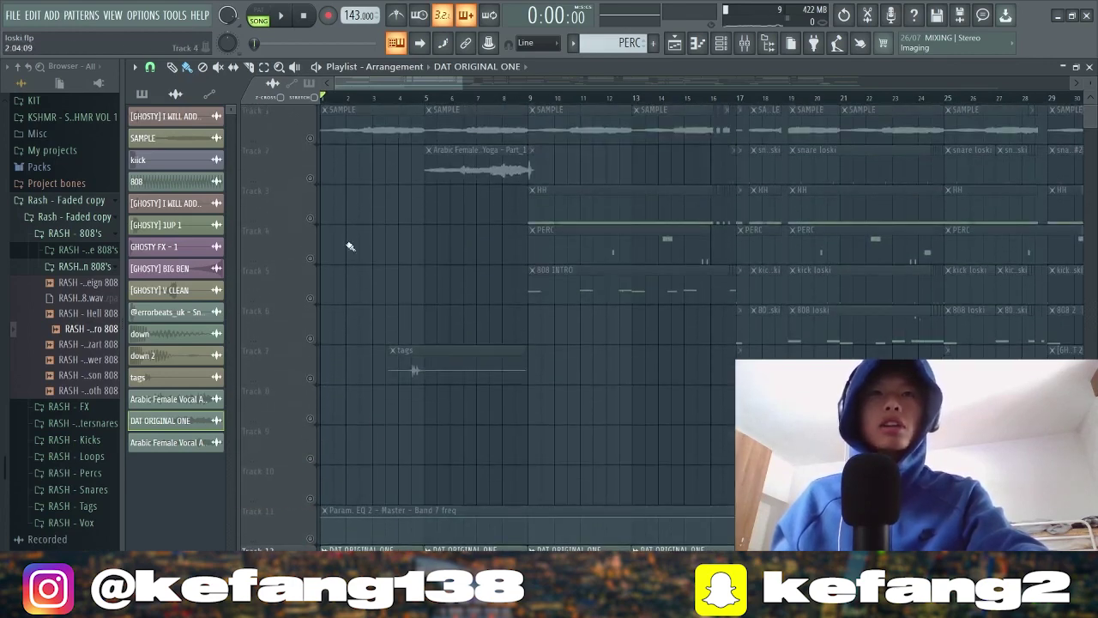
# - Unmute Track 1 again and listen to the SAMPLE clips past bar 5
pyautogui.click(311, 139)
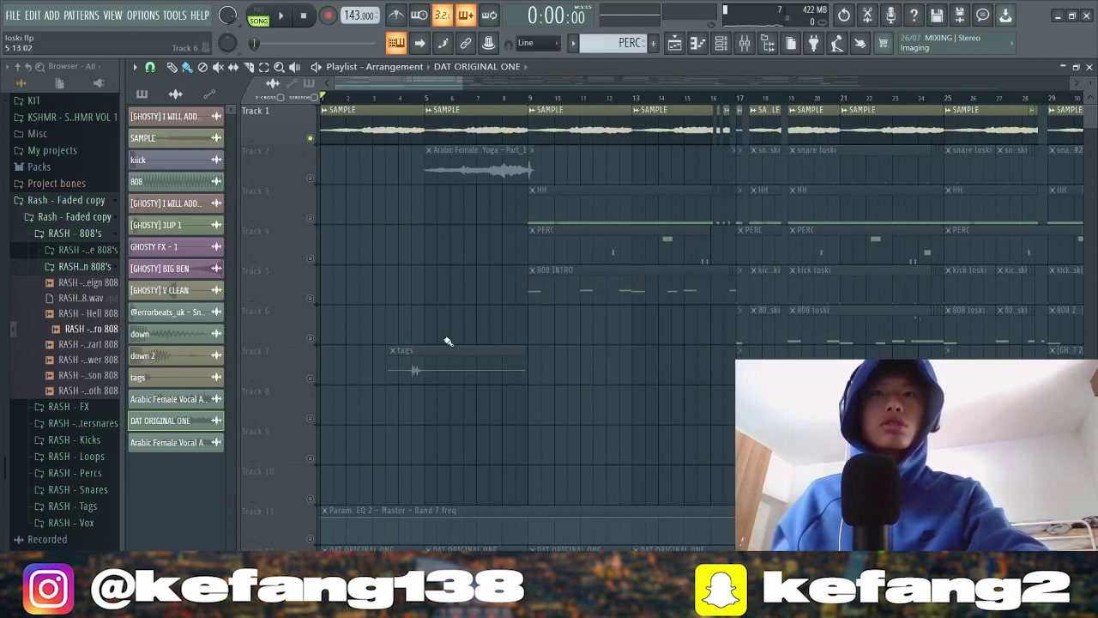
pyautogui.press('space')
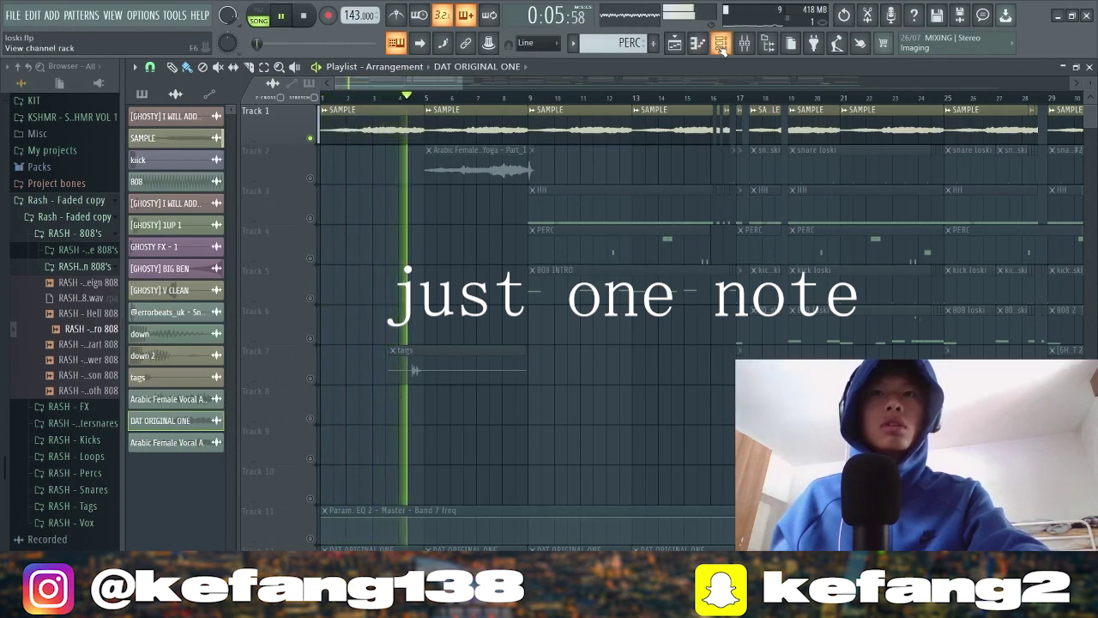
pyautogui.scroll(-1, 662, 318)
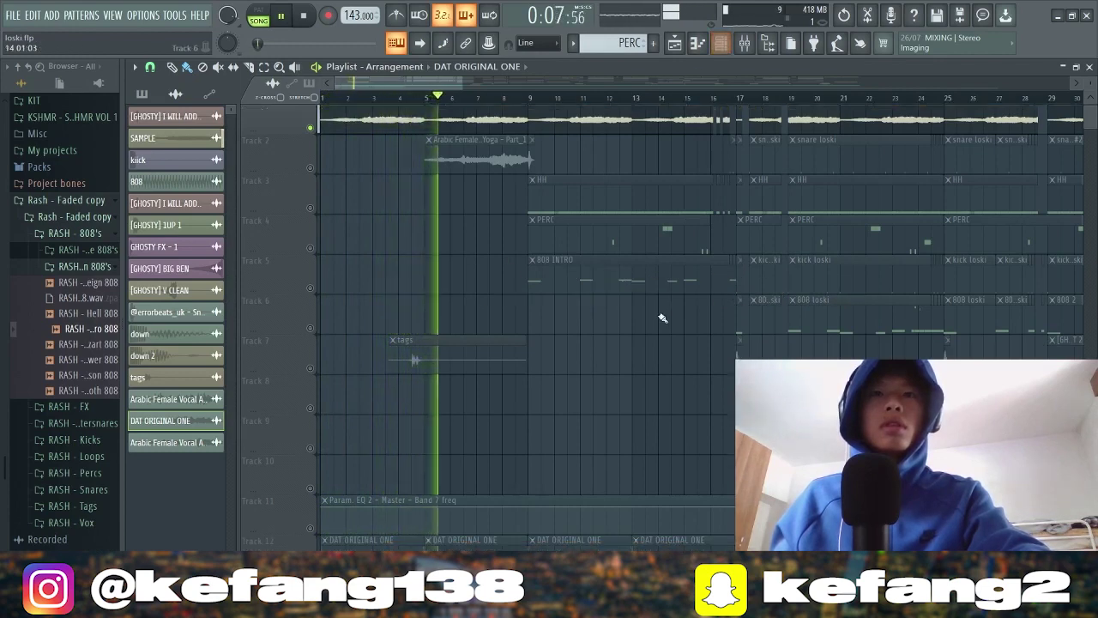
pyautogui.press('space')
# - Set the channel rack's display filter to All and close the rack
pyautogui.scroll(1, 629, 336)
pyautogui.scroll(-2, 612, 370)
pyautogui.scroll(-2, 603, 373)
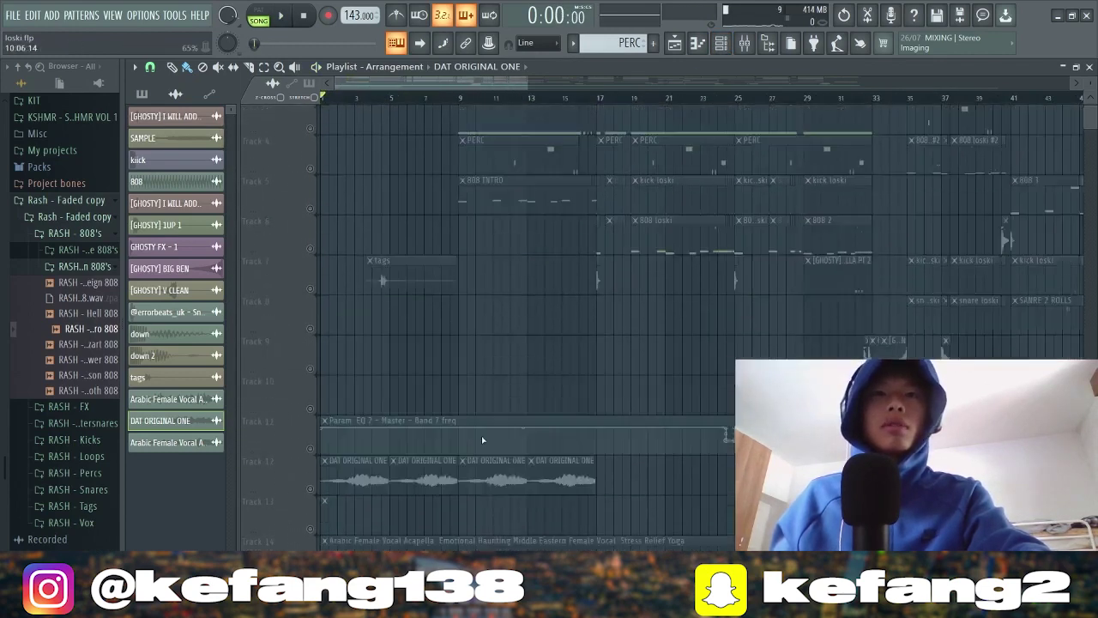
pyautogui.scroll(5, 482, 440)
pyautogui.press('F6')
pyautogui.click(283, 76)
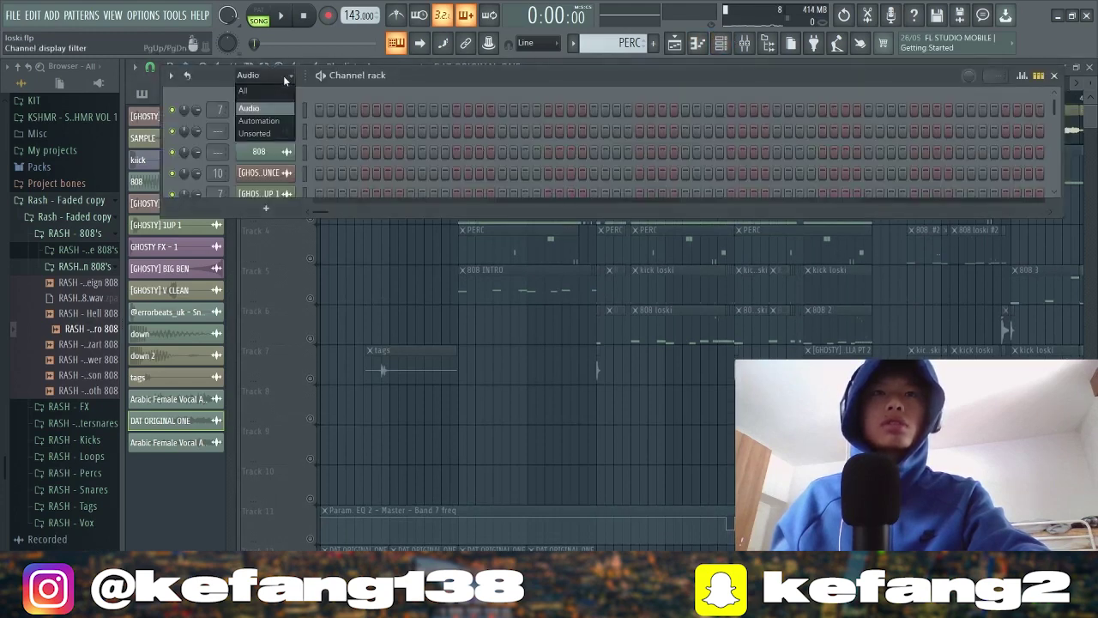
pyautogui.click(288, 90)
pyautogui.press('F6')
pyautogui.scroll(-5, 551, 404)
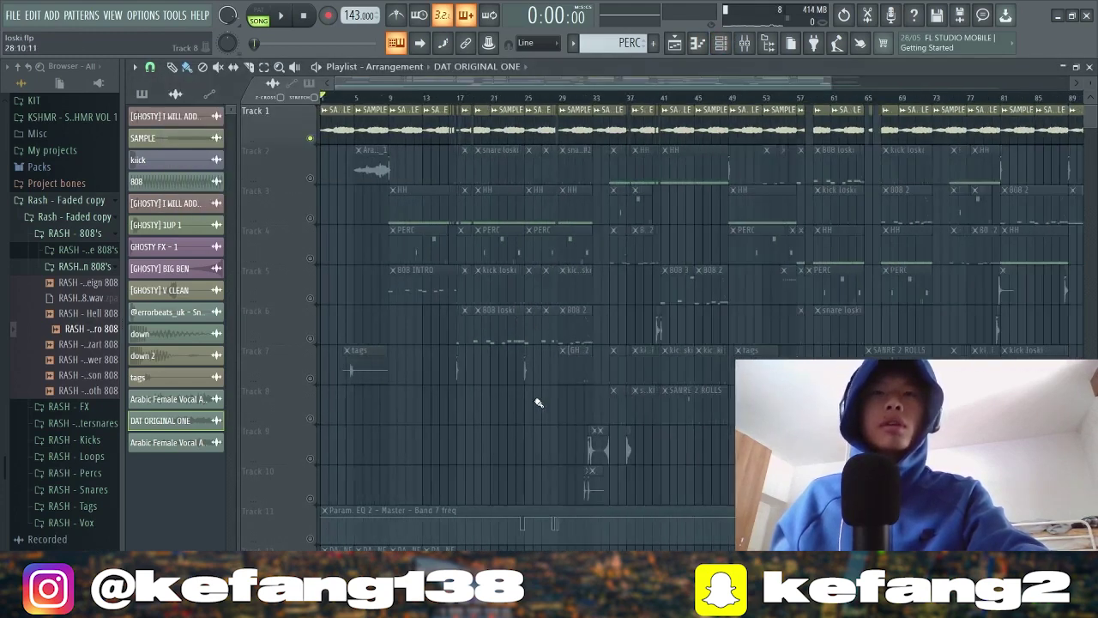
pyautogui.scroll(5, 390, 449)
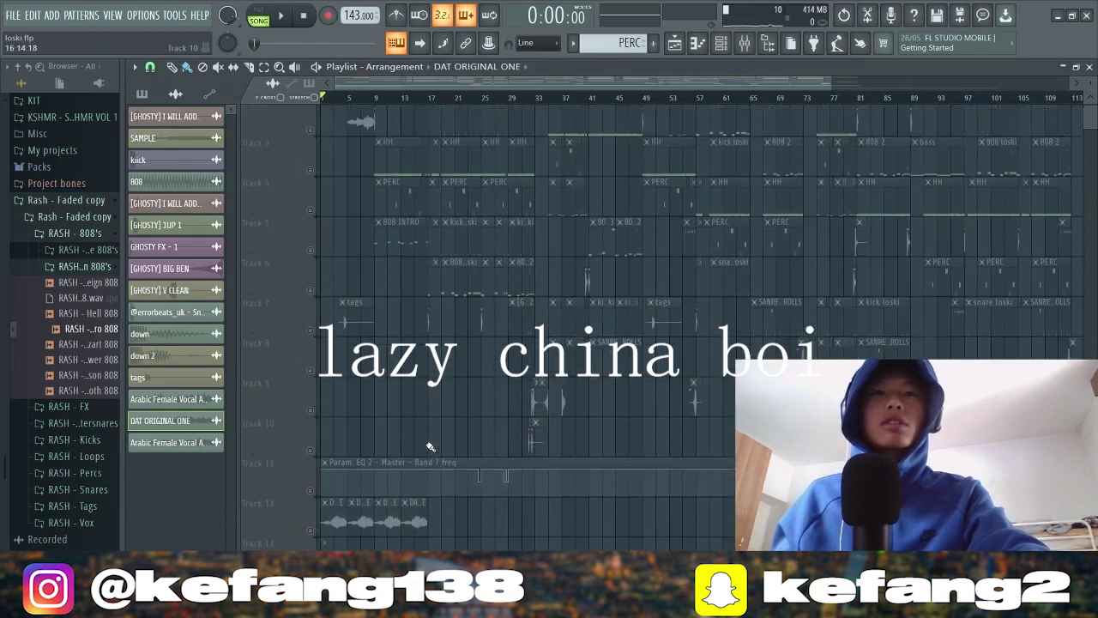
pyautogui.scroll(5, 318, 257)
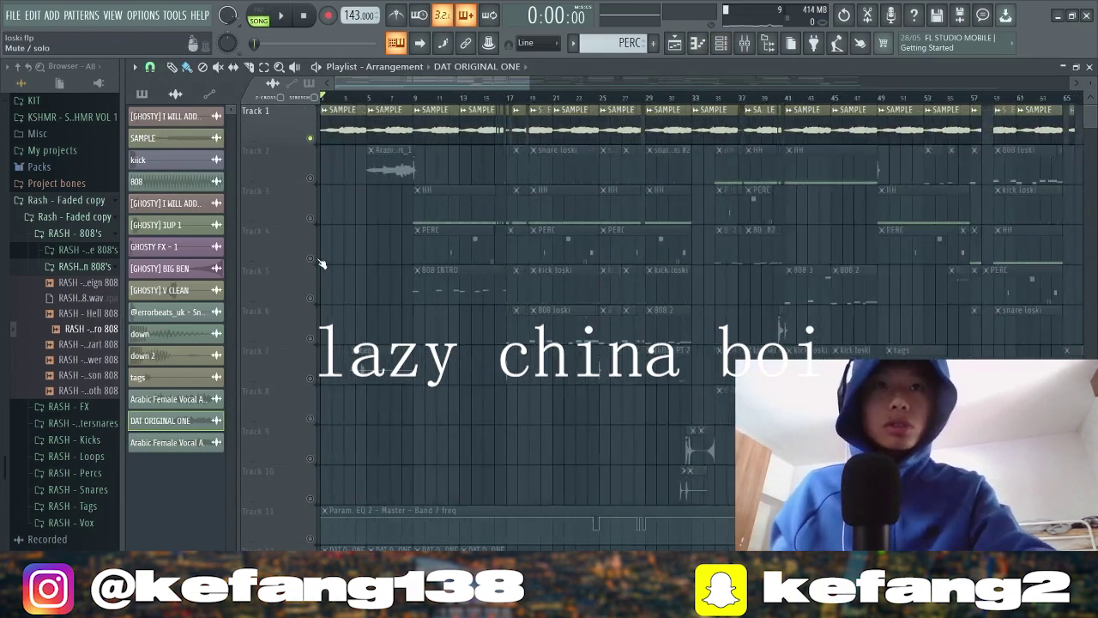
pyautogui.scroll(-5, 445, 232)
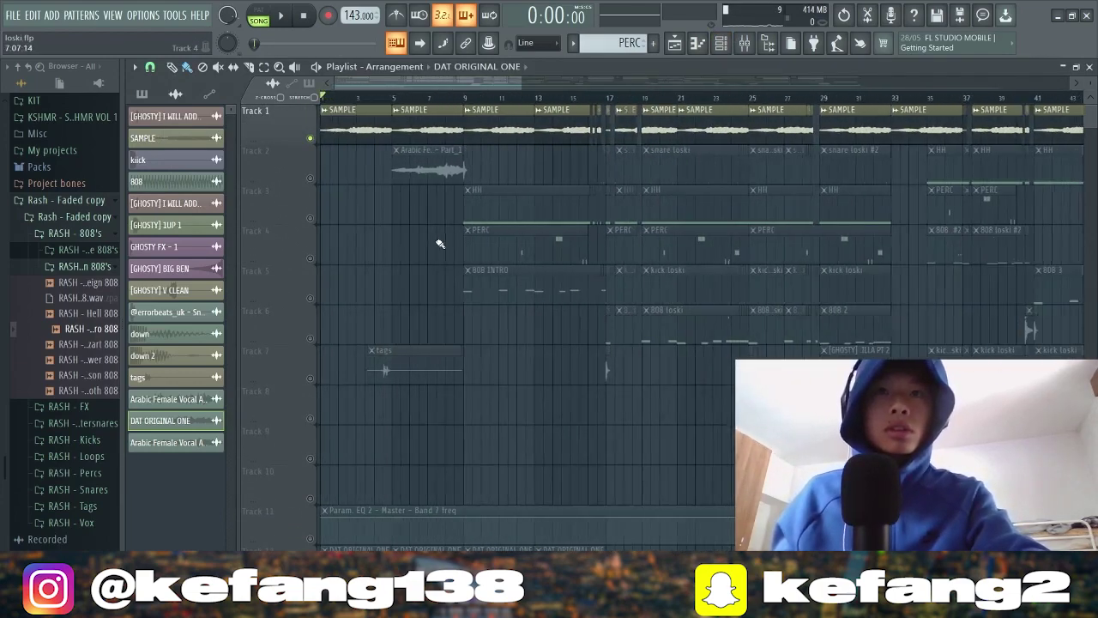
# - Show the project's patterns in the playlist's clip picker and look over the arrangement from the 808 INTRO clip to the lower tracks
pyautogui.click(142, 94)
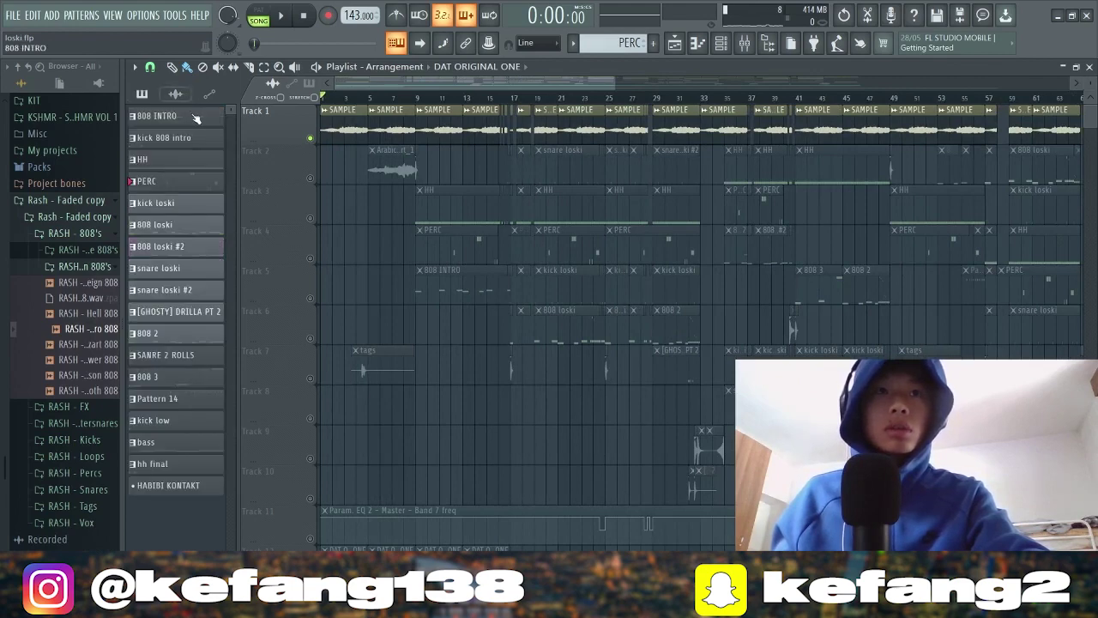
pyautogui.scroll(-2, 390, 277)
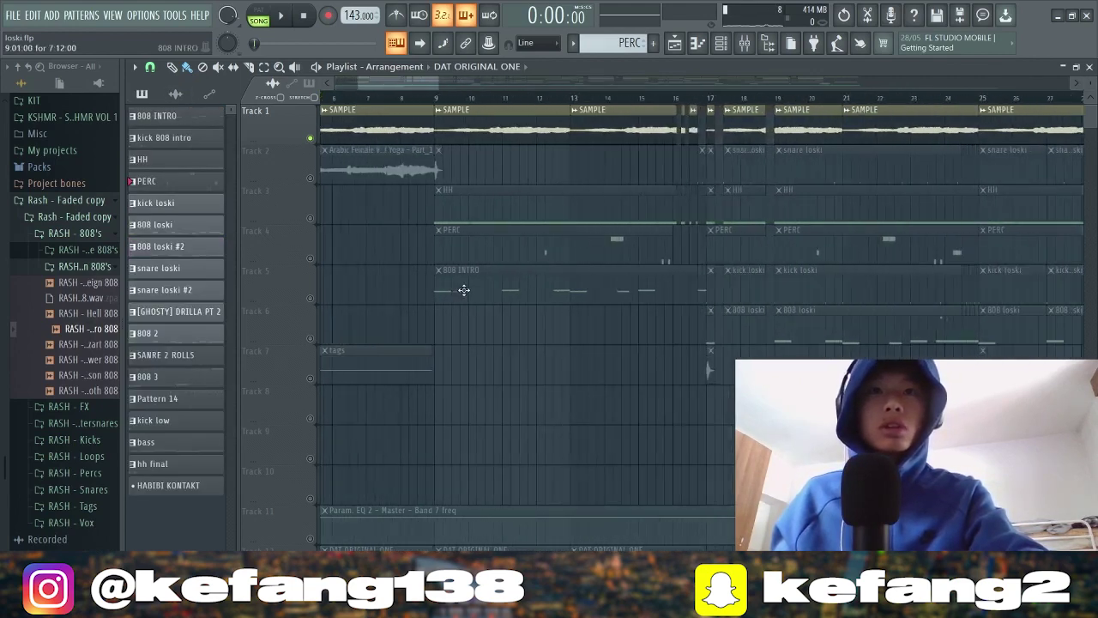
pyautogui.scroll(-2, 466, 506)
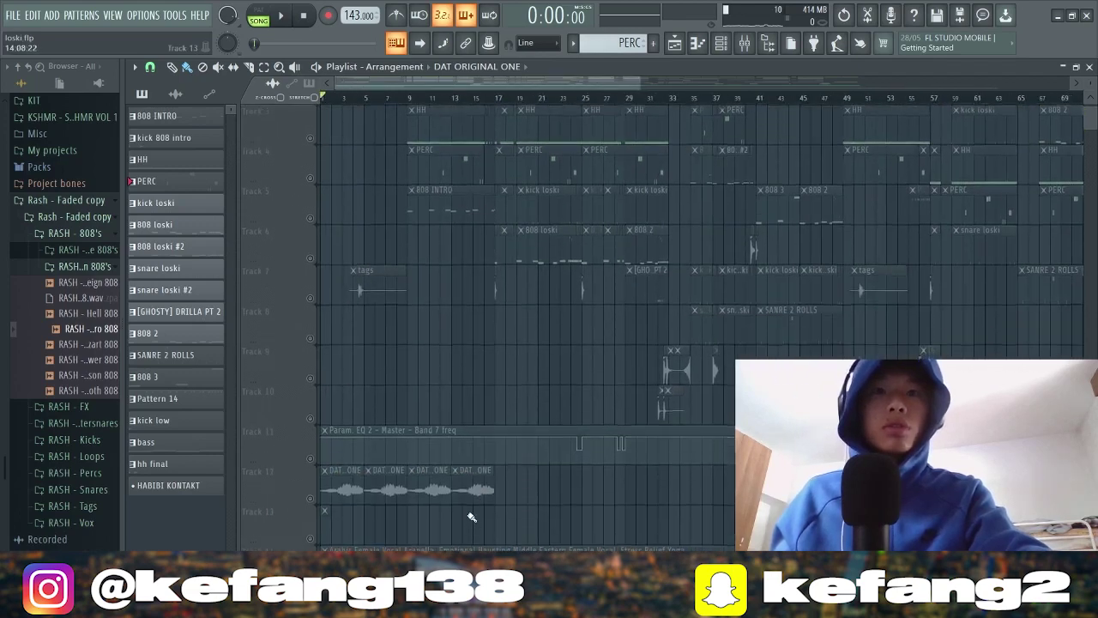
pyautogui.scroll(2, 471, 517)
pyautogui.scroll(-3, 537, 458)
pyautogui.scroll(3, 517, 478)
pyautogui.scroll(-3, 498, 459)
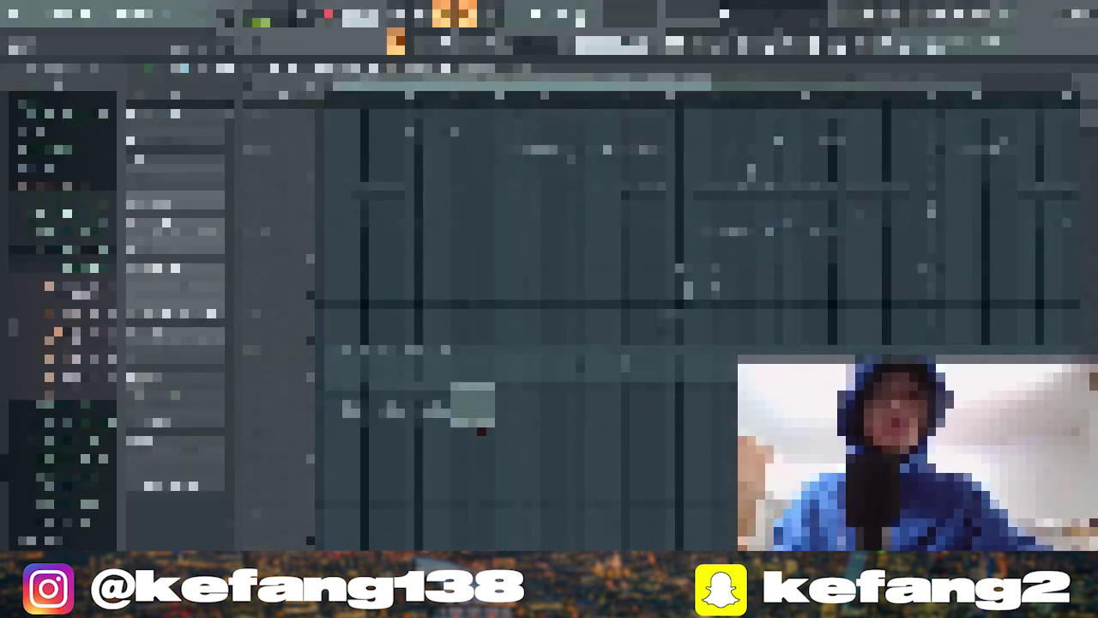
# - Place the Loski PUG Official Video clip at bar 1 of Track 14 and unmute that track
pyautogui.hotkey('alt', 'Tab')
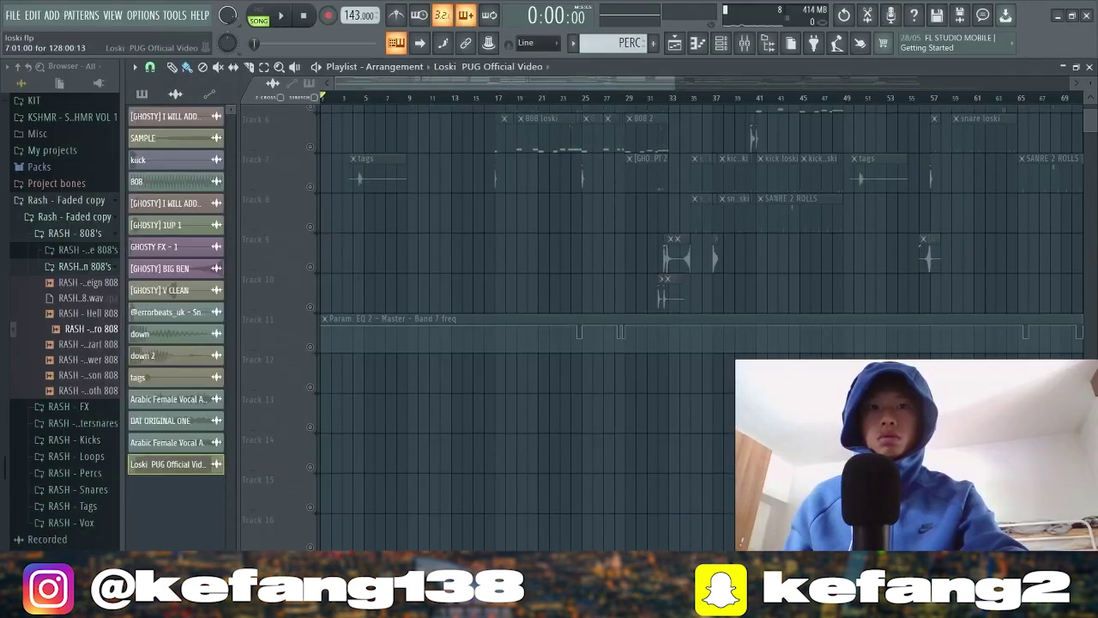
pyautogui.click(311, 467)
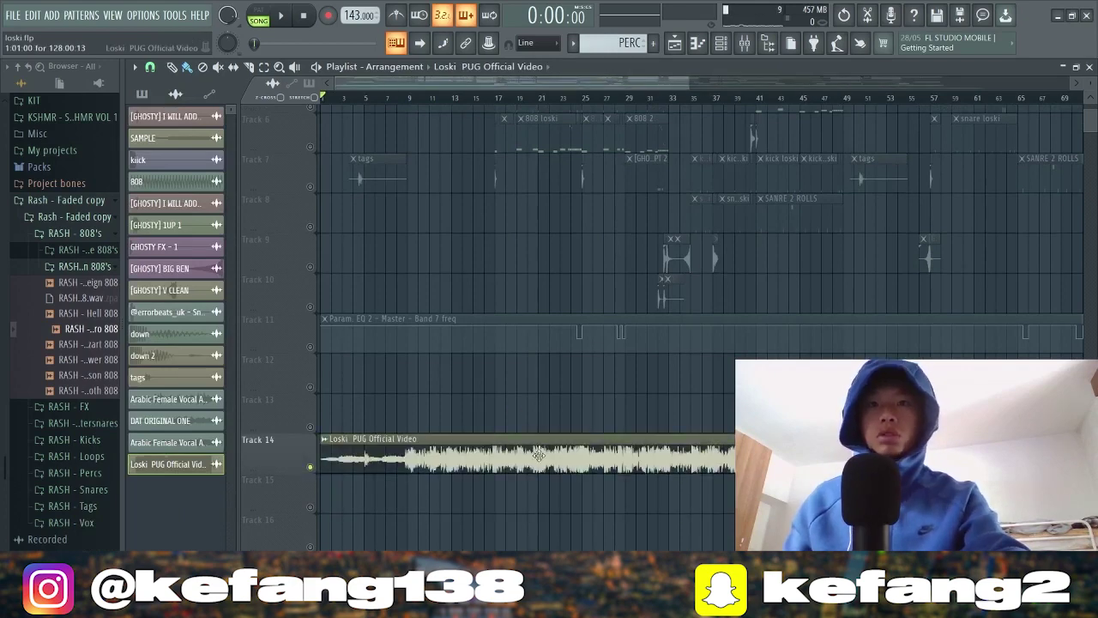
pyautogui.scroll(8, 426, 507)
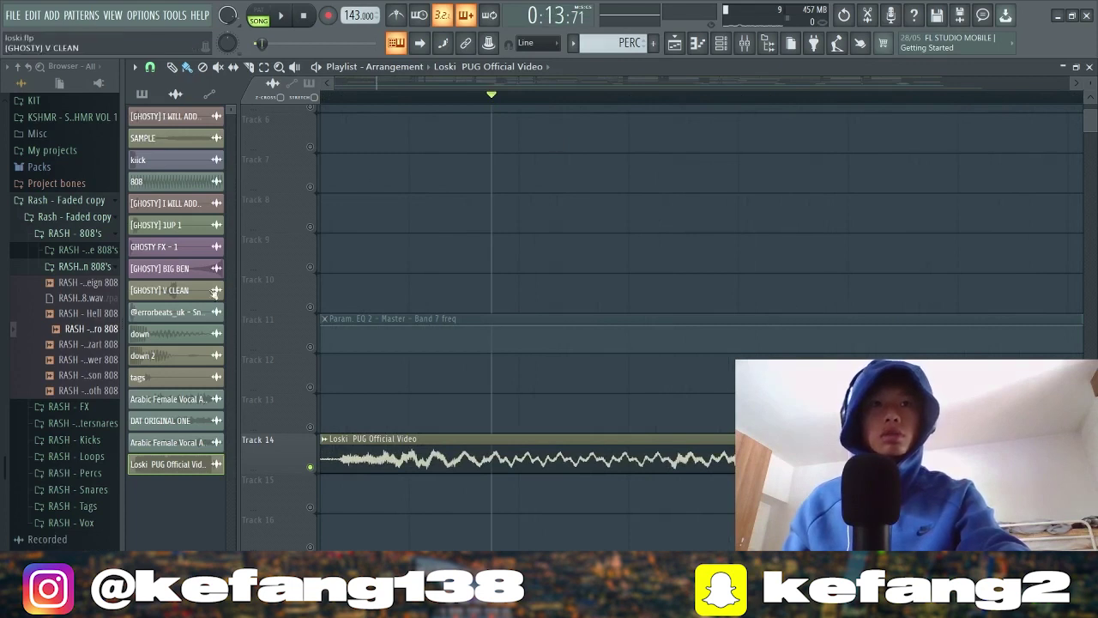
# - Try to line up the 808 sample with the Loski PUG Official Video waveform near bar 9 on Track 14
pyautogui.moveTo(169, 185); pyautogui.dragTo(557, 454)
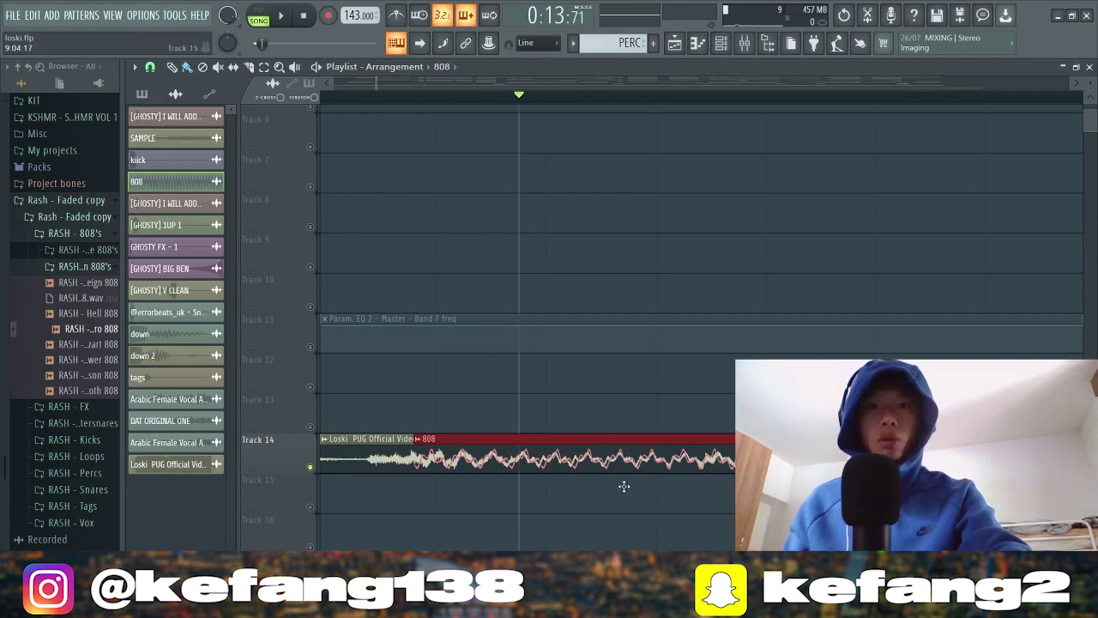
pyautogui.moveTo(623, 486); pyautogui.dragTo(633, 456)
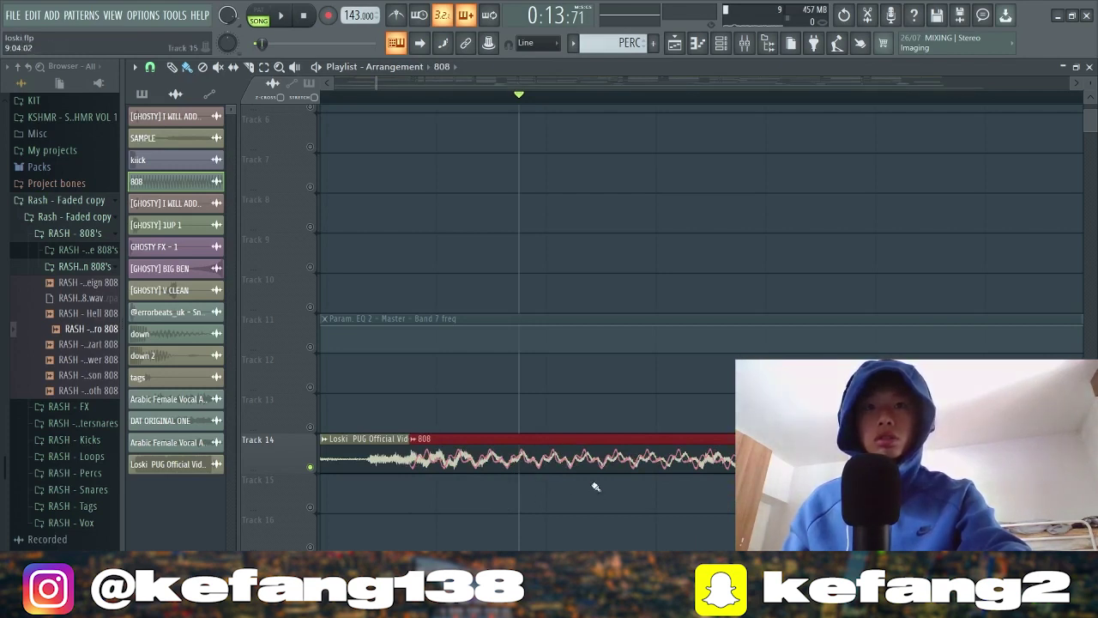
pyautogui.moveTo(699, 457); pyautogui.dragTo(696, 519)
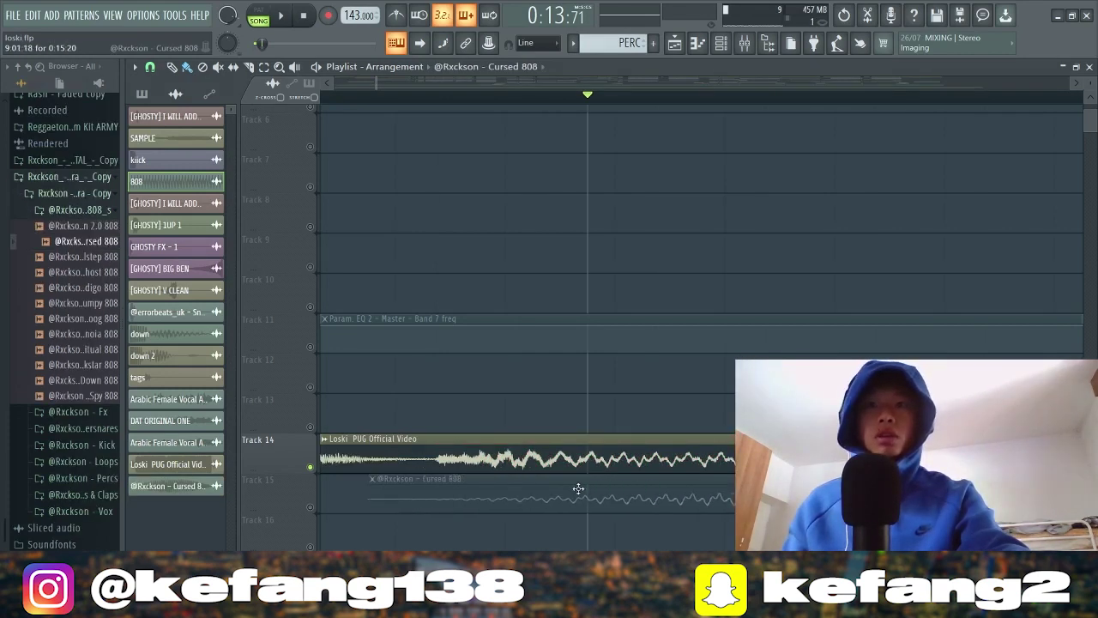
pyautogui.moveTo(578, 488); pyautogui.dragTo(582, 500)
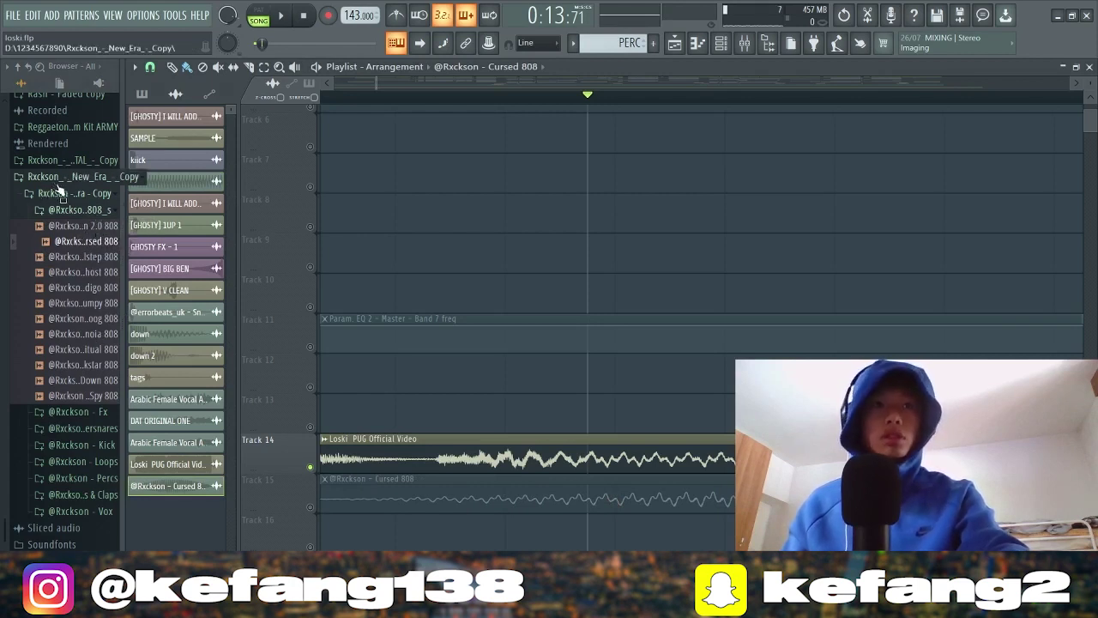
pyautogui.moveTo(58, 188); pyautogui.dragTo(83, 198)
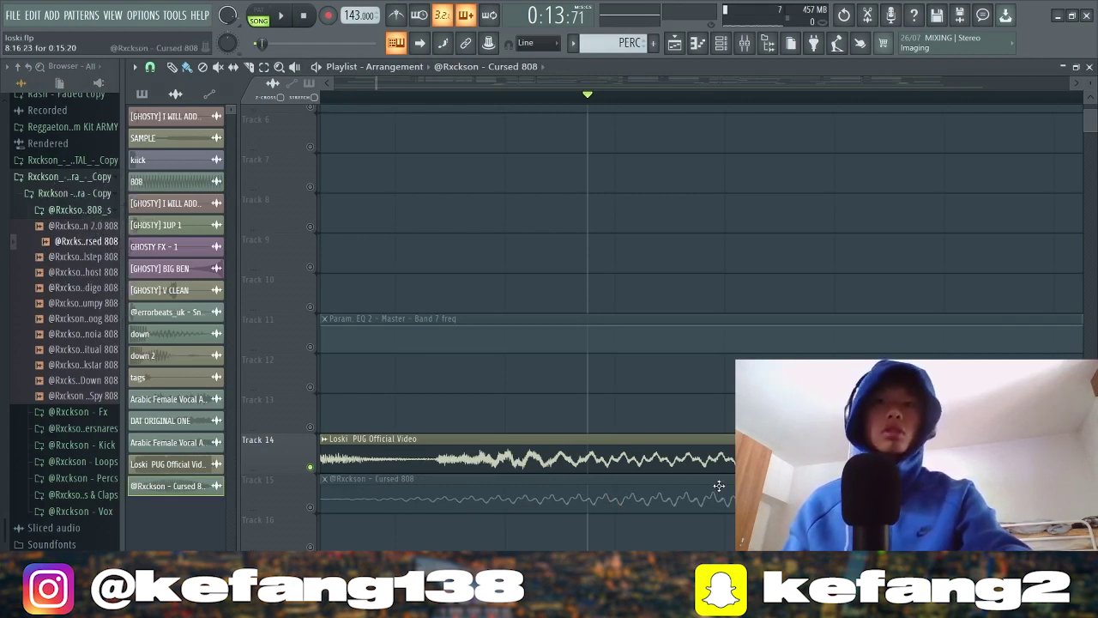
pyautogui.moveTo(719, 486)
pyautogui.mouseDown()
pyautogui.moveTo(712, 452)
pyautogui.moveTo(717, 507)
pyautogui.mouseUp()
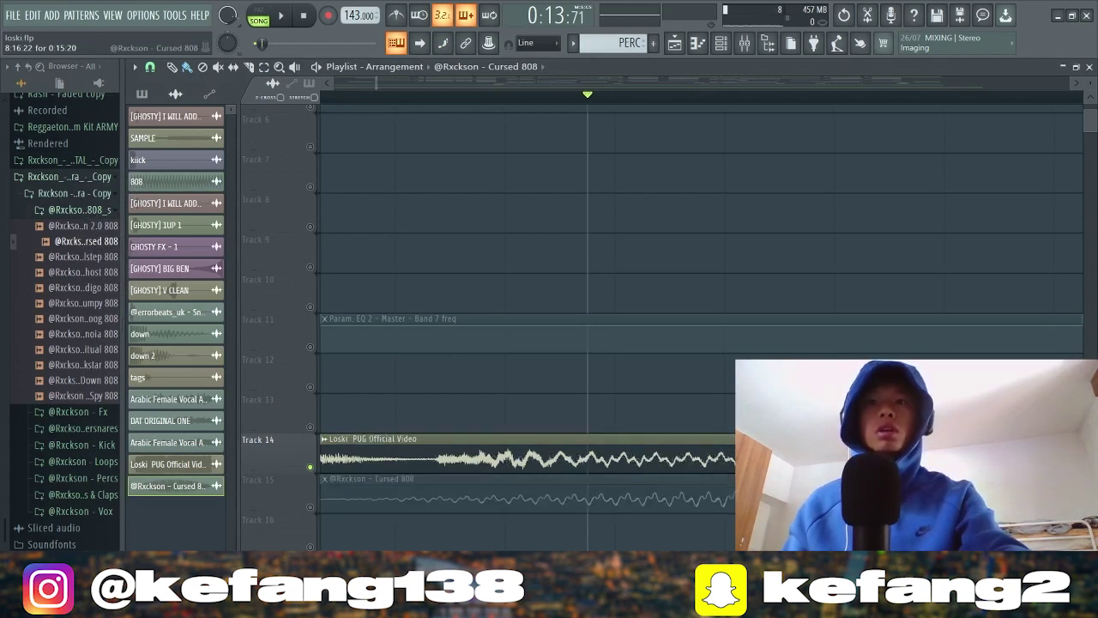
pyautogui.scroll(-3, 701, 326)
pyautogui.scroll(1, 701, 326)
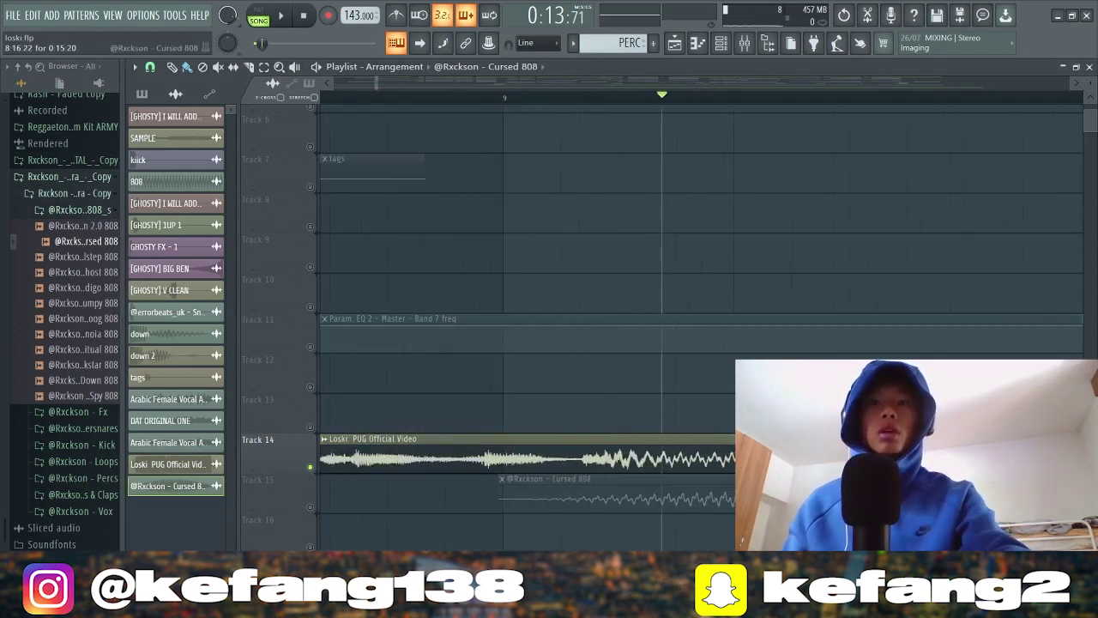
pyautogui.scroll(-3, 701, 326)
pyautogui.scroll(2, 701, 326)
pyautogui.scroll(1, 755, 506)
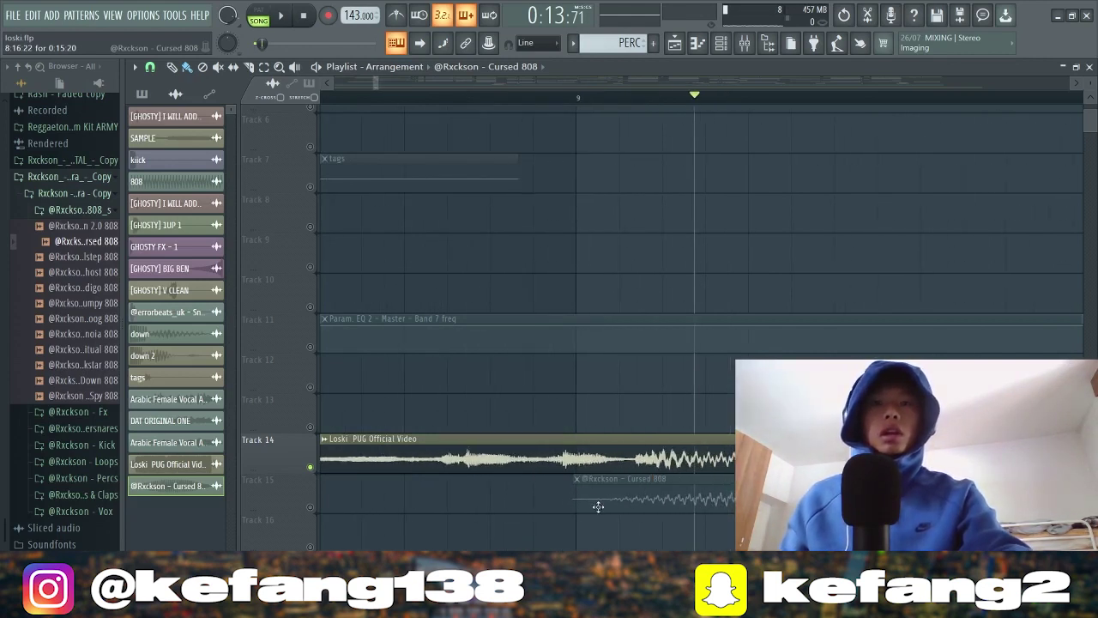
pyautogui.scroll(-2, 830, 455)
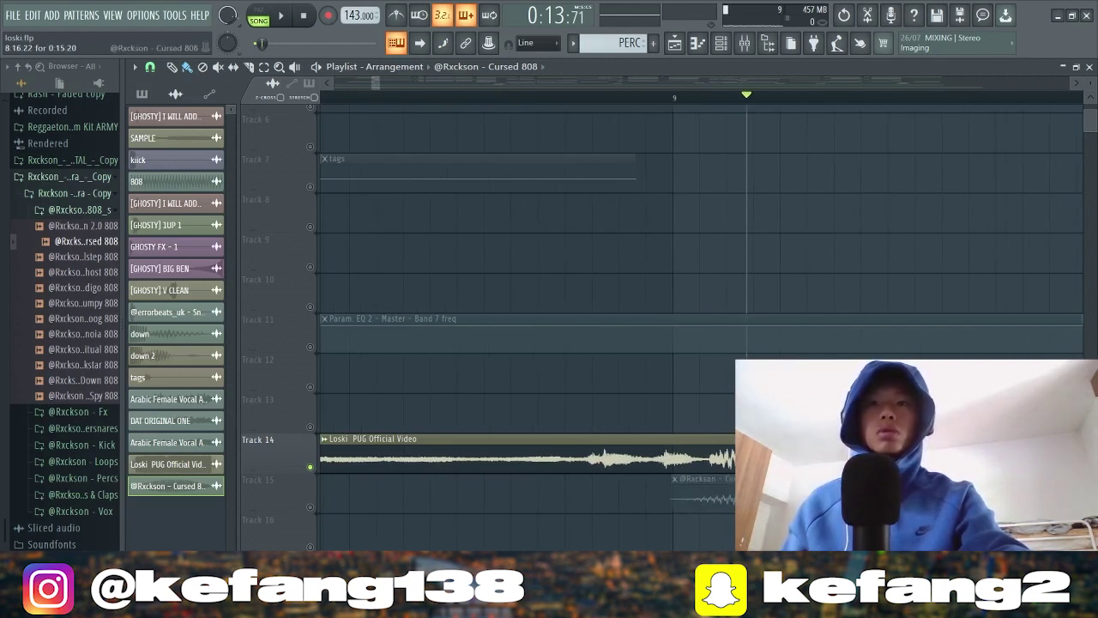
pyautogui.doubleClick(745, 493)
pyautogui.rightClick(383, 461)
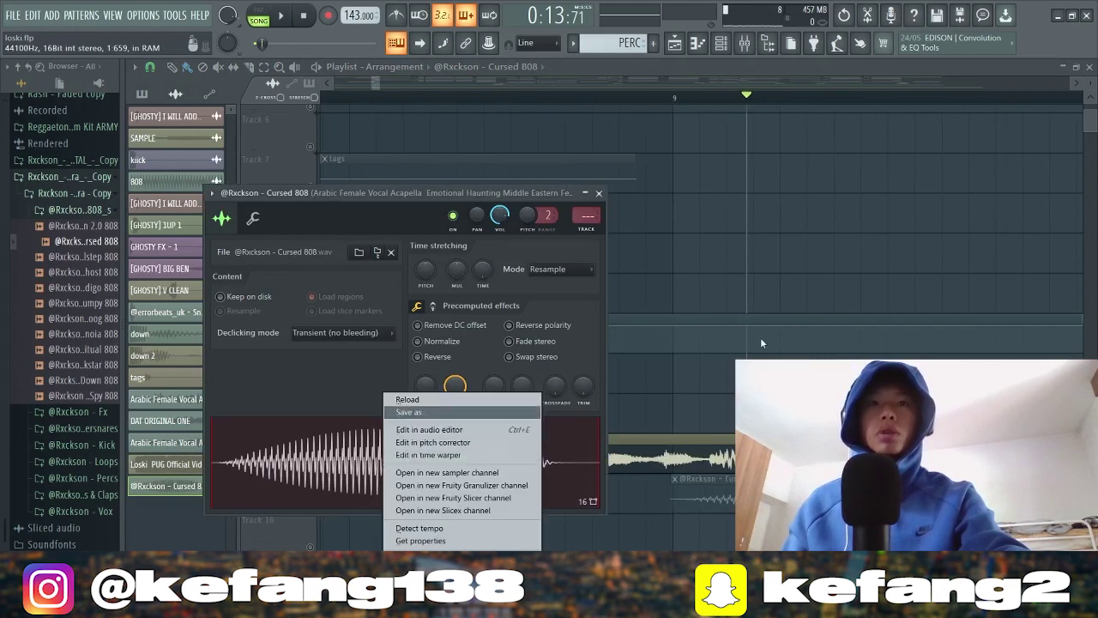
pyautogui.press('Escape')
pyautogui.press('Escape')
pyautogui.click(746, 45)
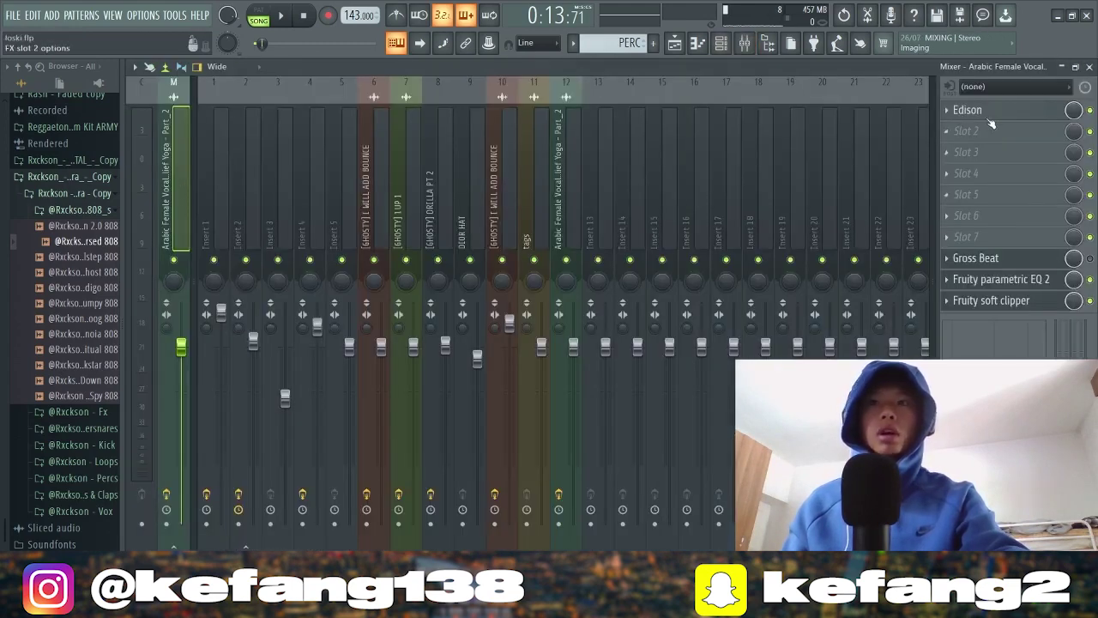
pyautogui.click(991, 113)
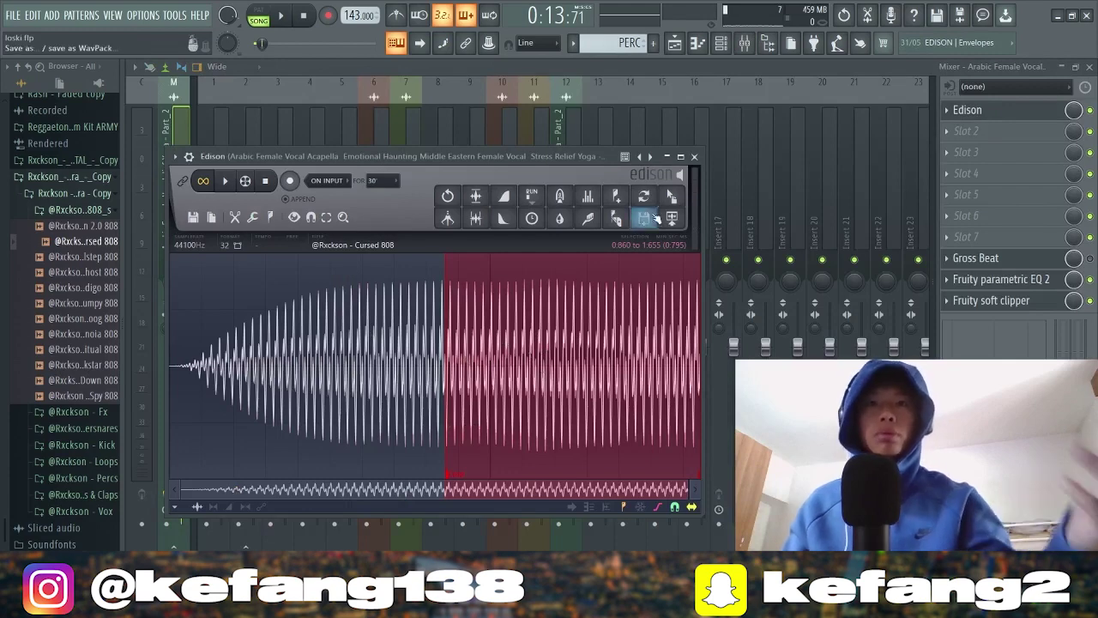
# - List all channels in the channel rack, then inspect and audition the looped sample in the 808 loski channel
pyautogui.press('F6')
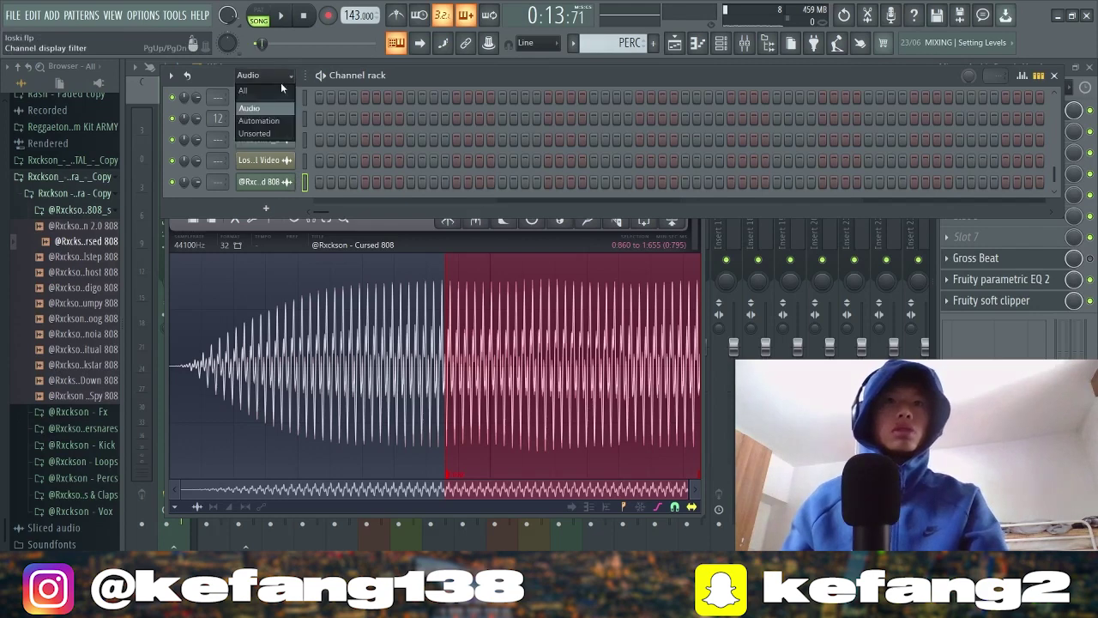
pyautogui.click(280, 90)
pyautogui.scroll(-3, 314, 161)
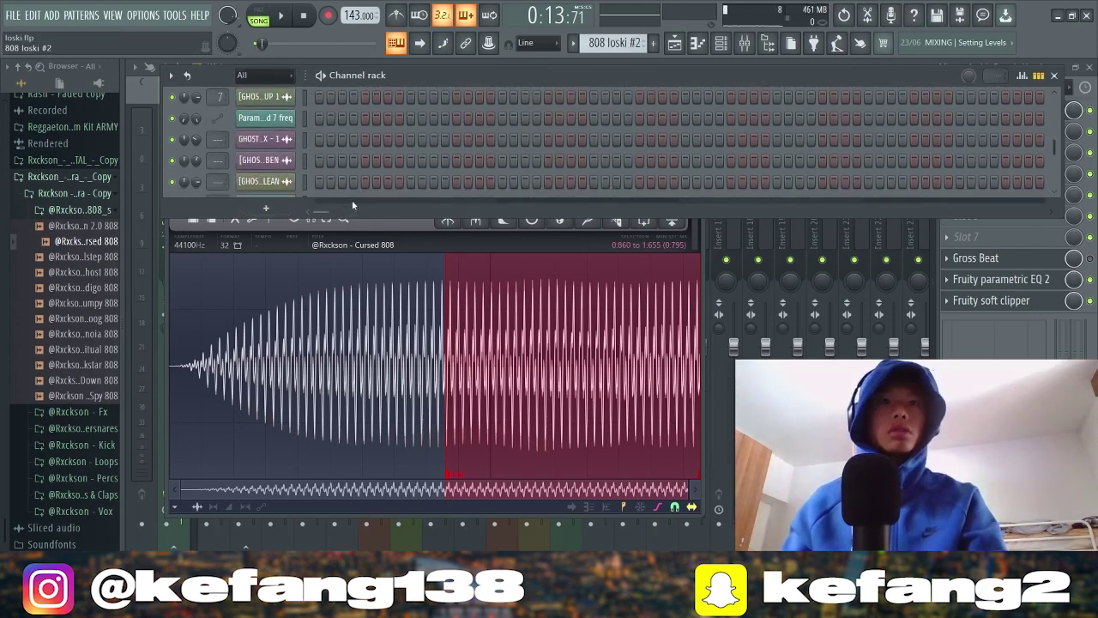
pyautogui.scroll(-5, 339, 184)
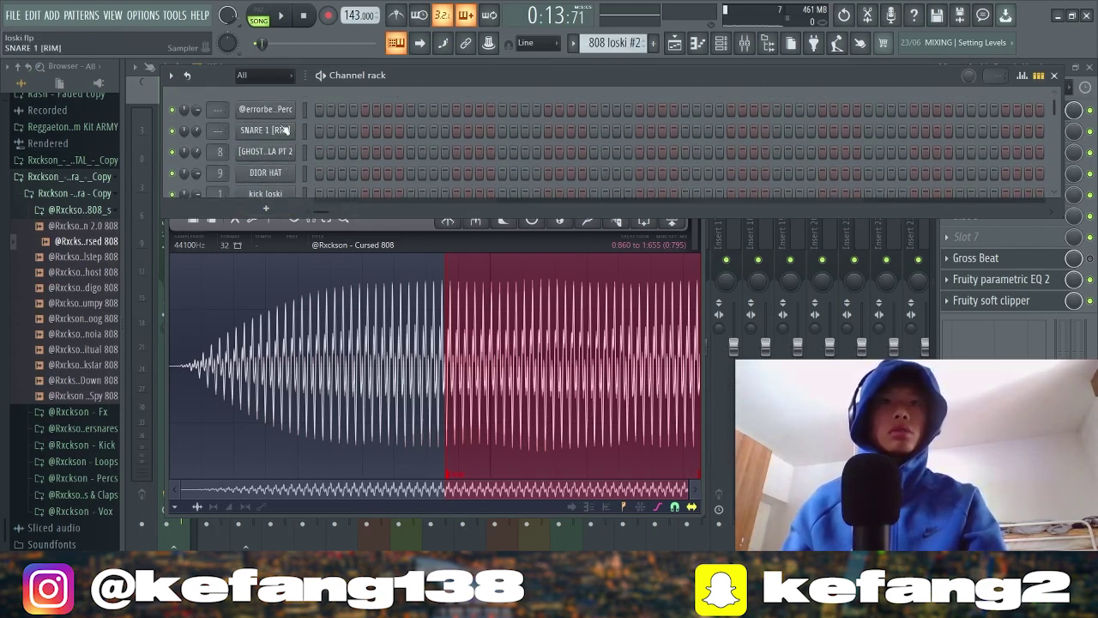
pyautogui.scroll(-3, 292, 168)
pyautogui.click(288, 152)
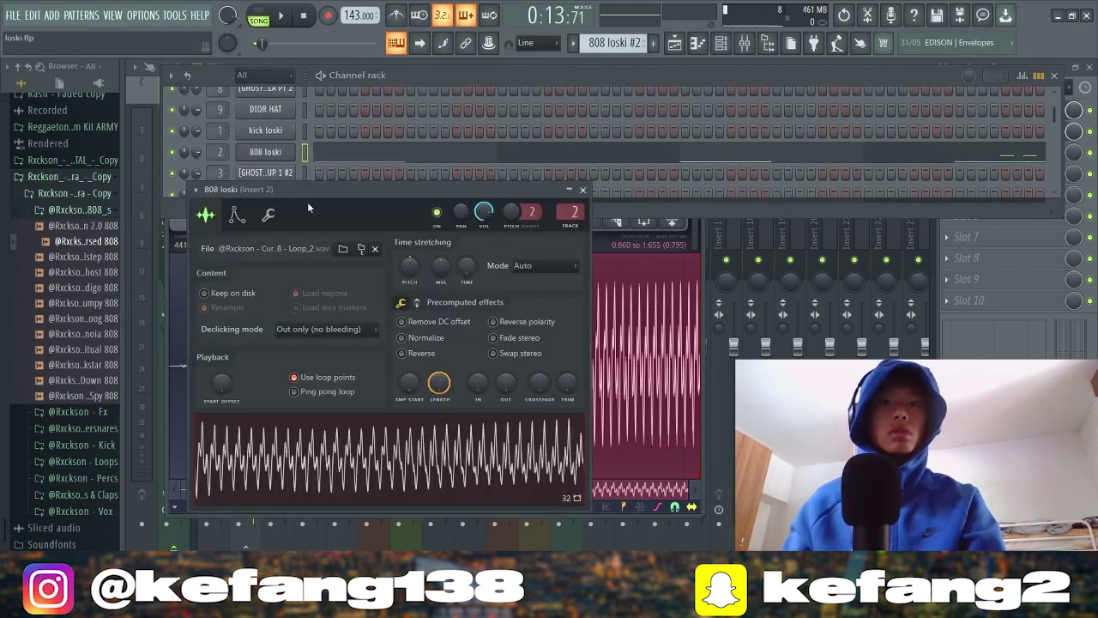
pyautogui.click(397, 429)
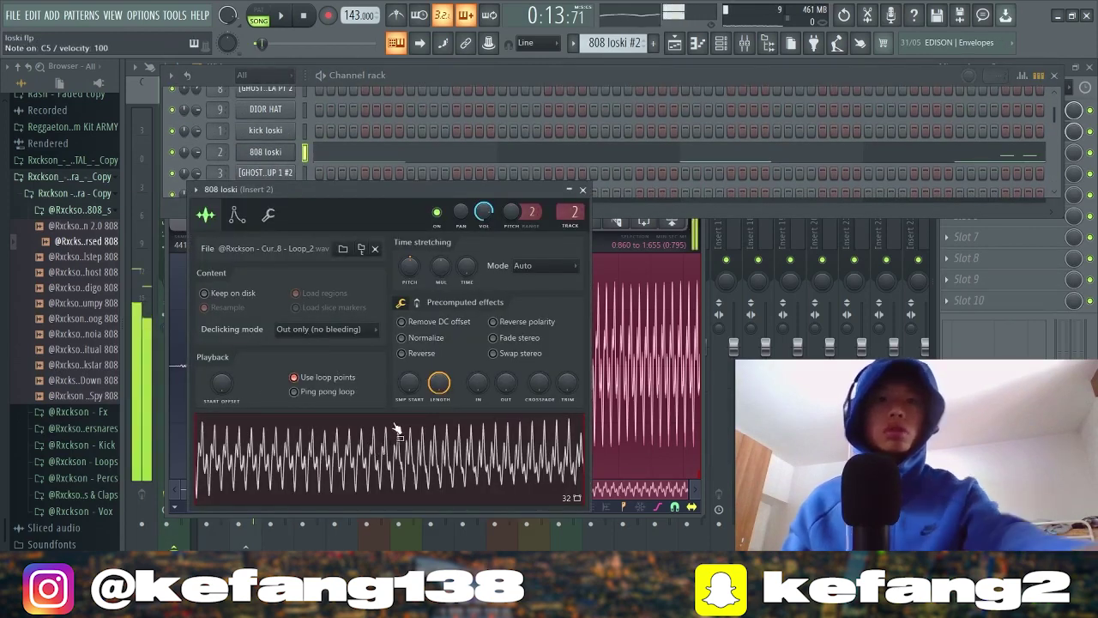
pyautogui.click(583, 190)
# - Return to the upper playlist tracks and solo Track 5, which holds the 808 INTRO clip
pyautogui.click(682, 49)
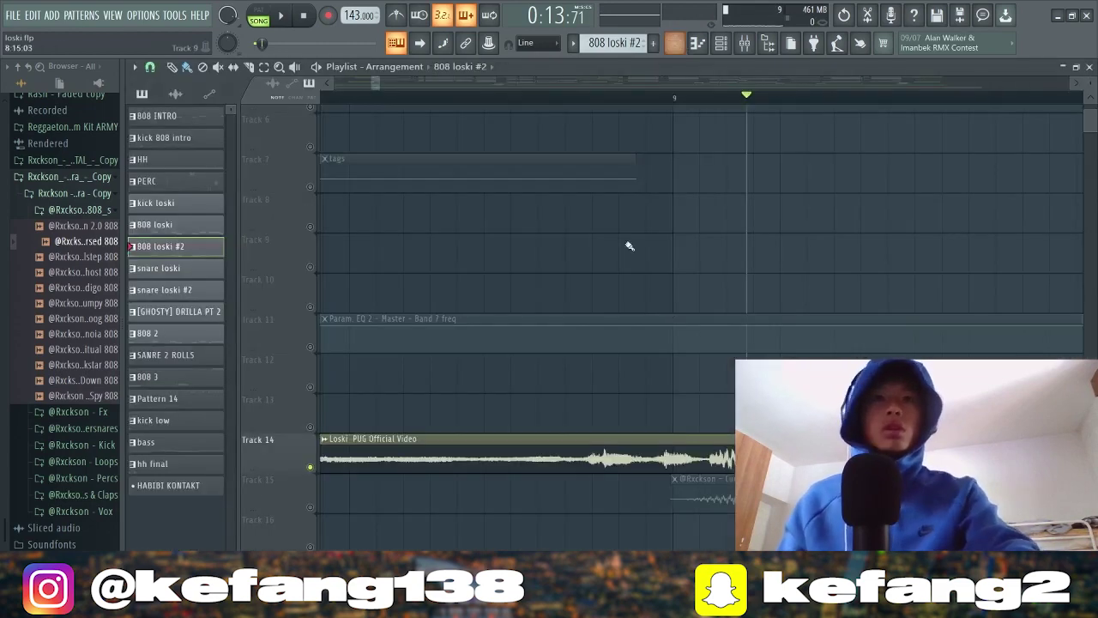
pyautogui.scroll(-7, 632, 421)
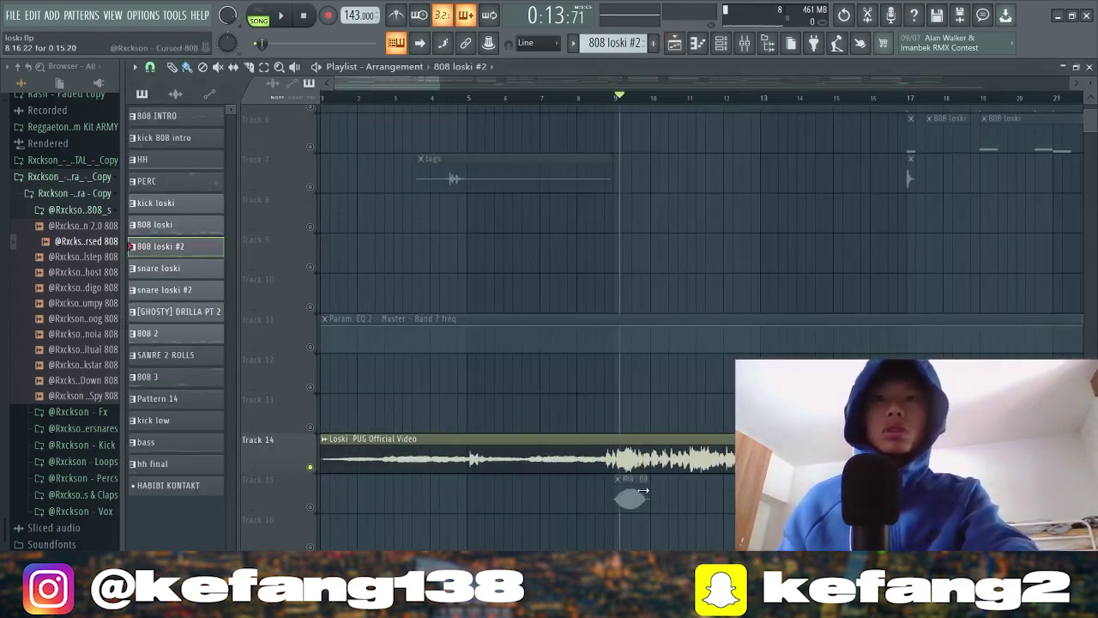
pyautogui.scroll(4, 582, 524)
pyautogui.scroll(1, 592, 515)
pyautogui.scroll(2, 672, 352)
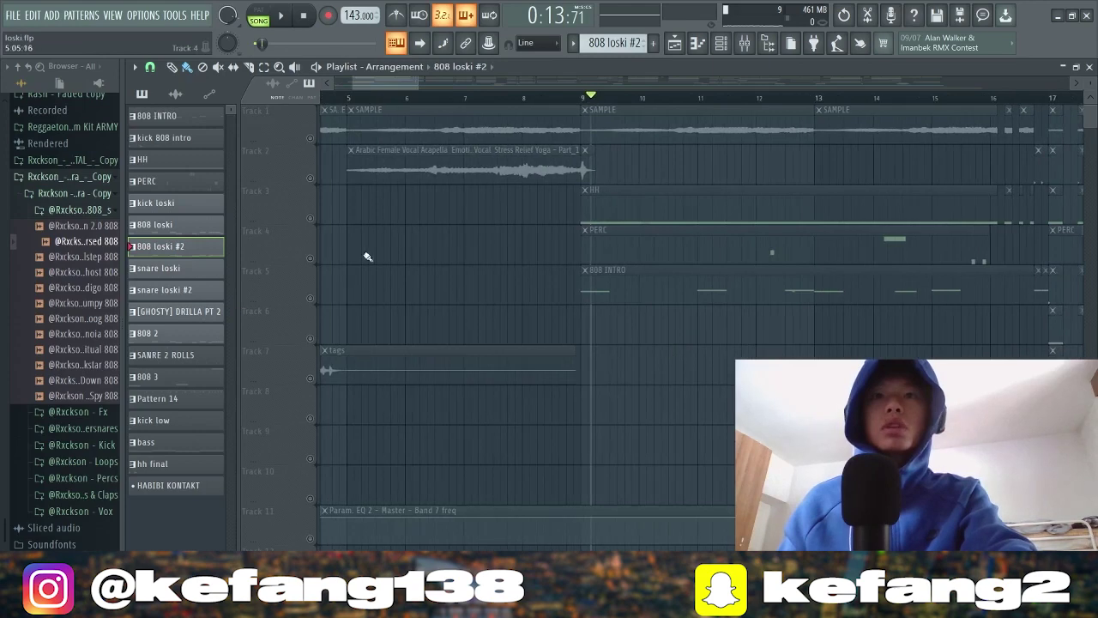
pyautogui.click(311, 138)
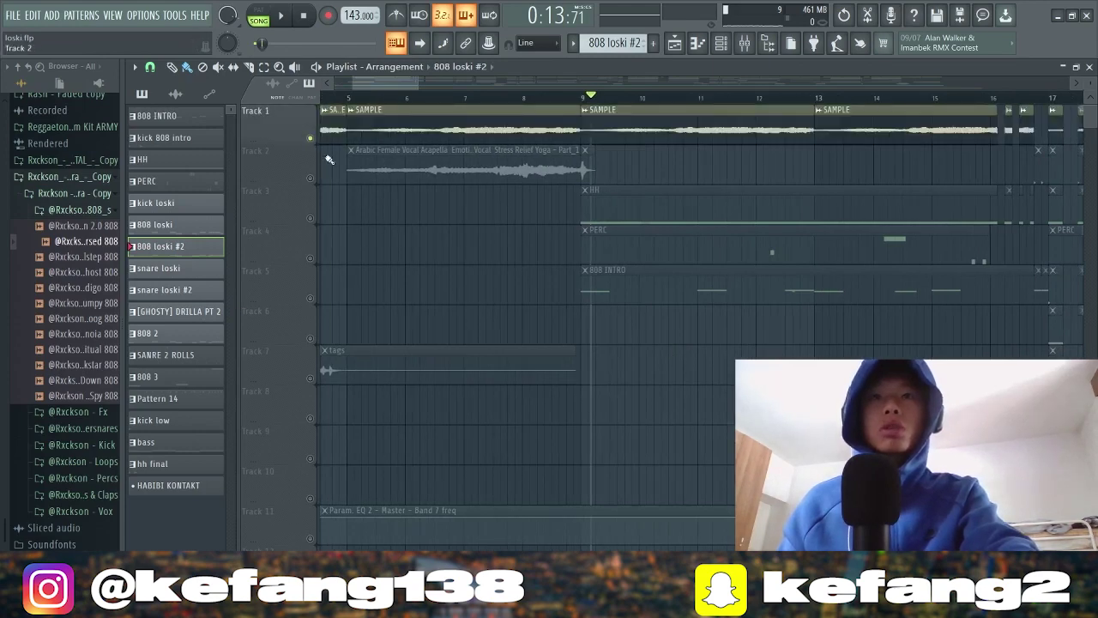
pyautogui.rightClick(311, 299)
# - Open the 808 INTRO pattern in the piano roll, extend its time selection to bar 9 and listen to the notes
pyautogui.doubleClick(652, 286)
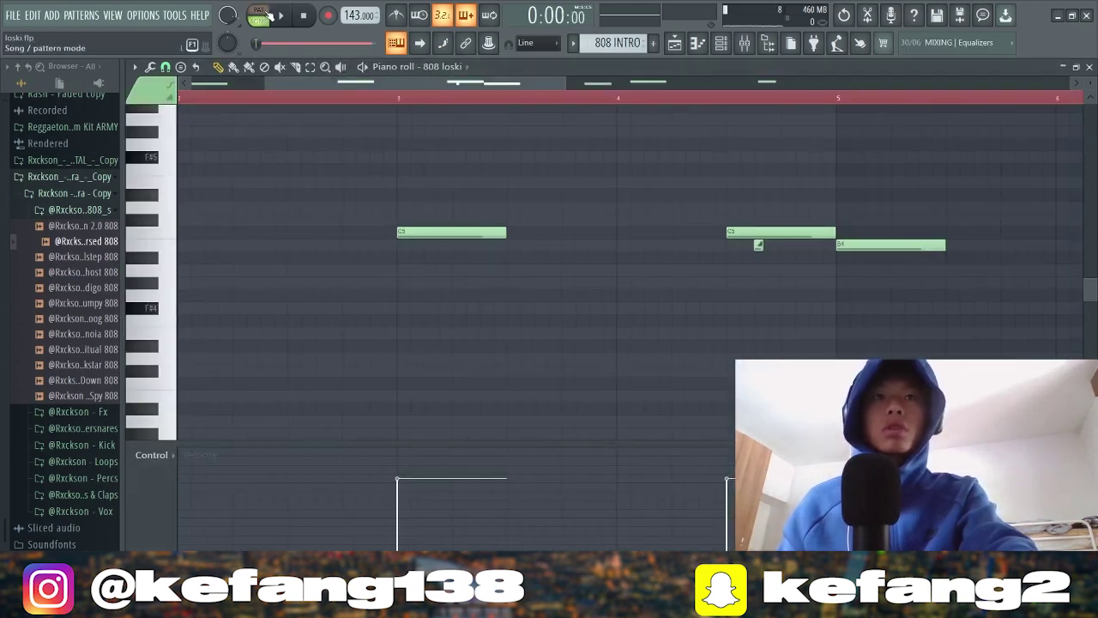
pyautogui.press('space')
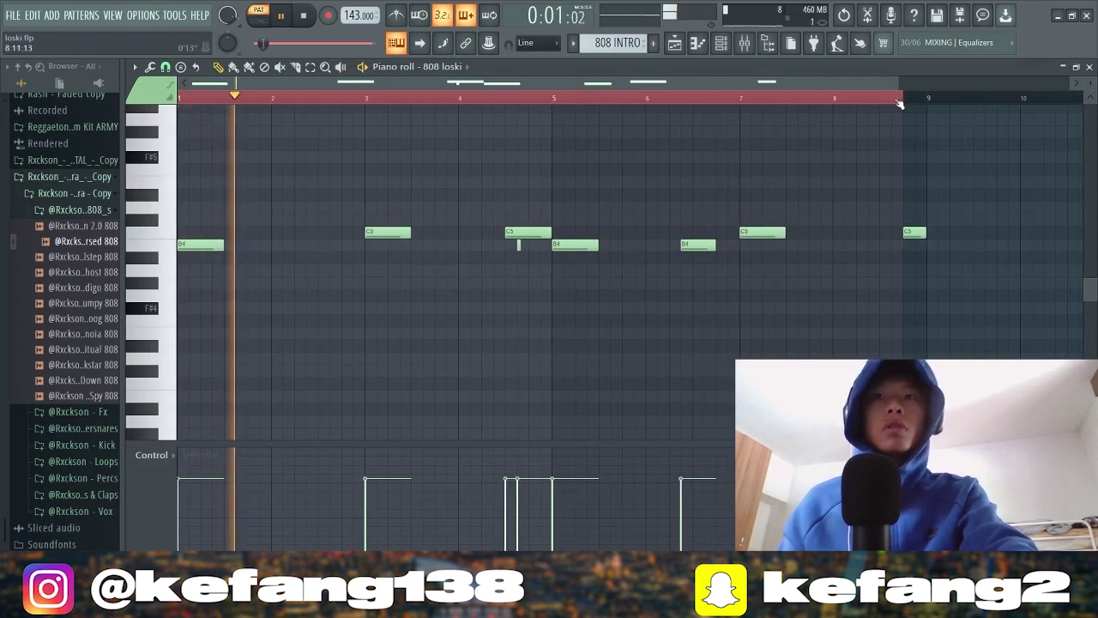
pyautogui.moveTo(899, 103); pyautogui.dragTo(930, 109)
pyautogui.scroll(-1, 911, 202)
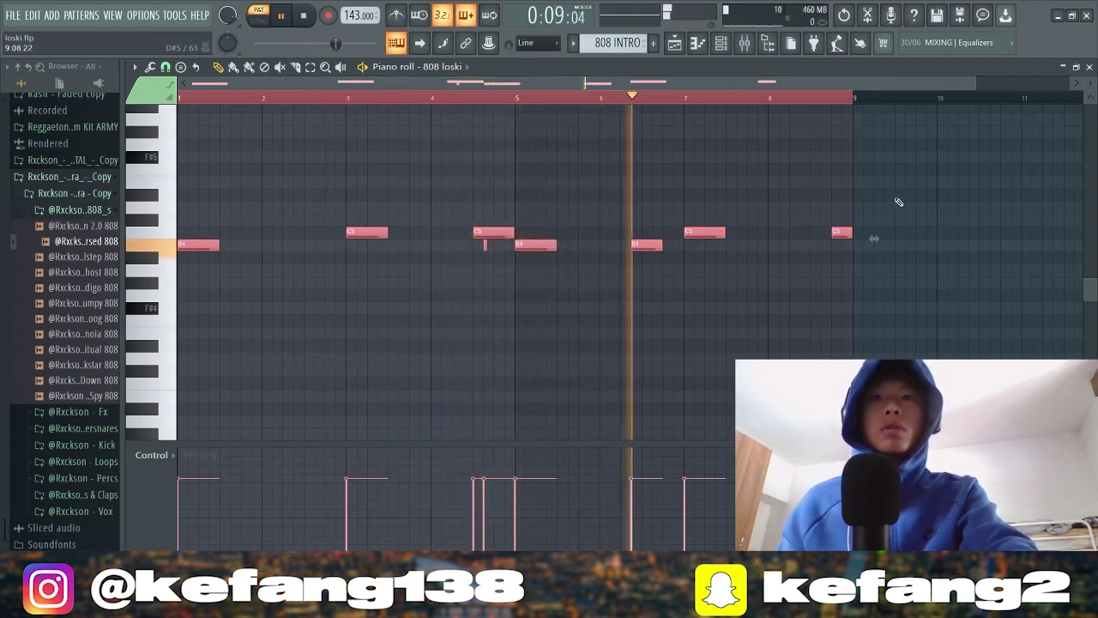
pyautogui.scroll(3, 896, 202)
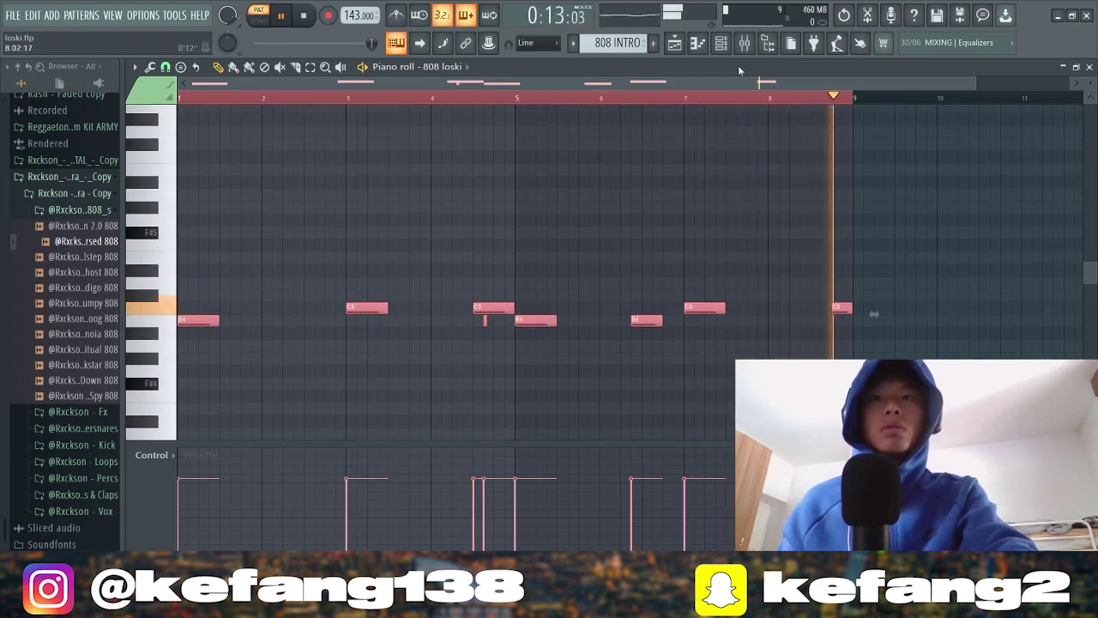
pyautogui.press('space')
pyautogui.press('F5')
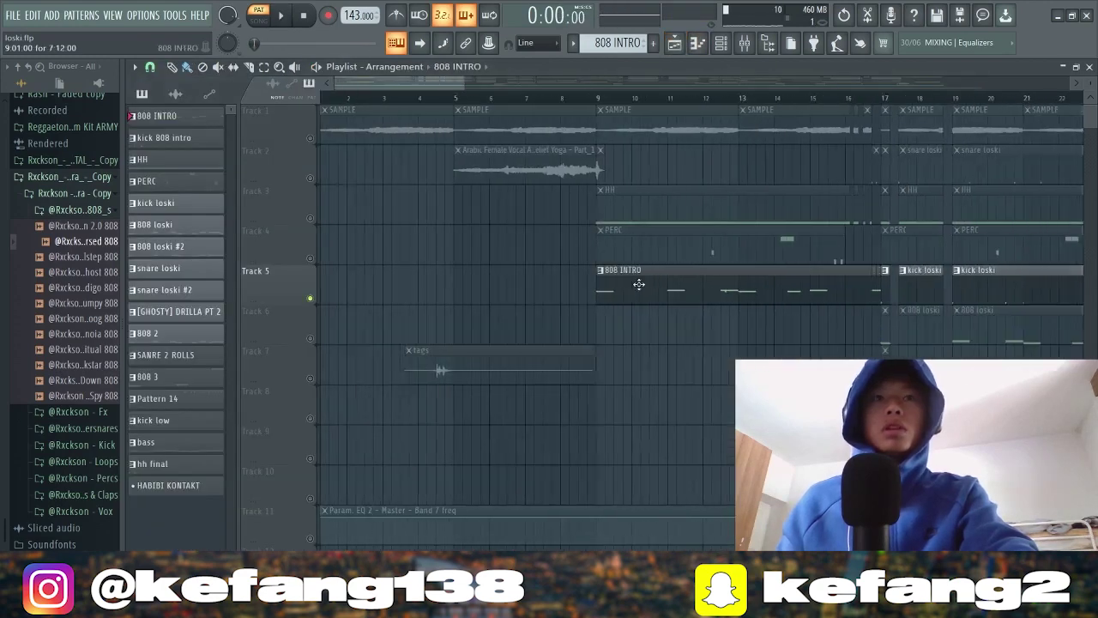
# - Check the notes of the kick 808 intro pattern in the piano roll and return to the playlist
pyautogui.scroll(-6, 639, 284)
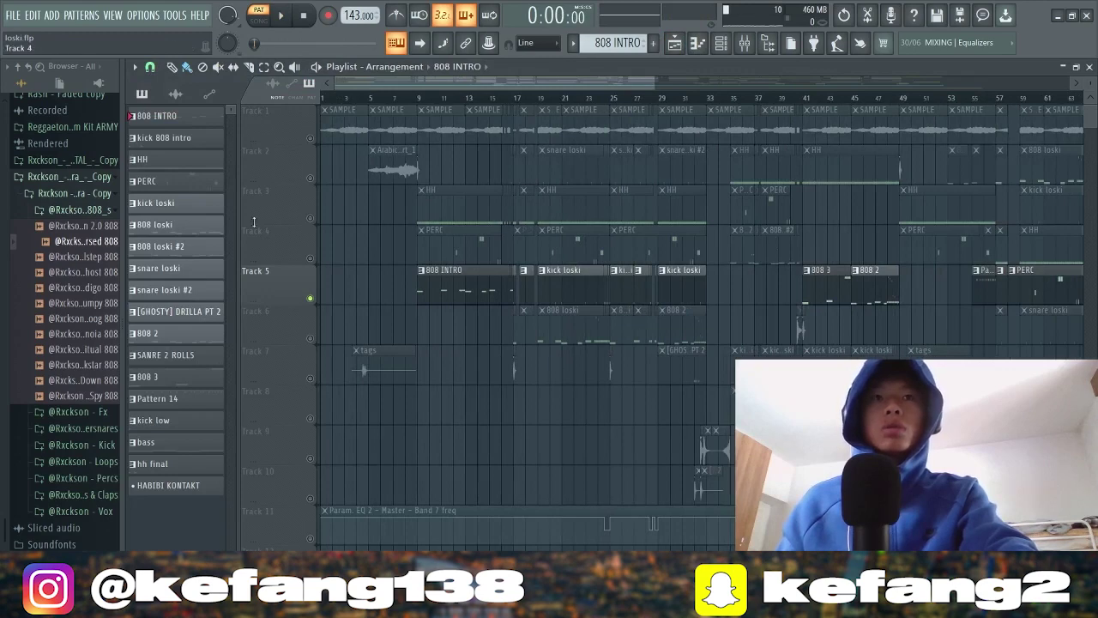
pyautogui.doubleClick(191, 142)
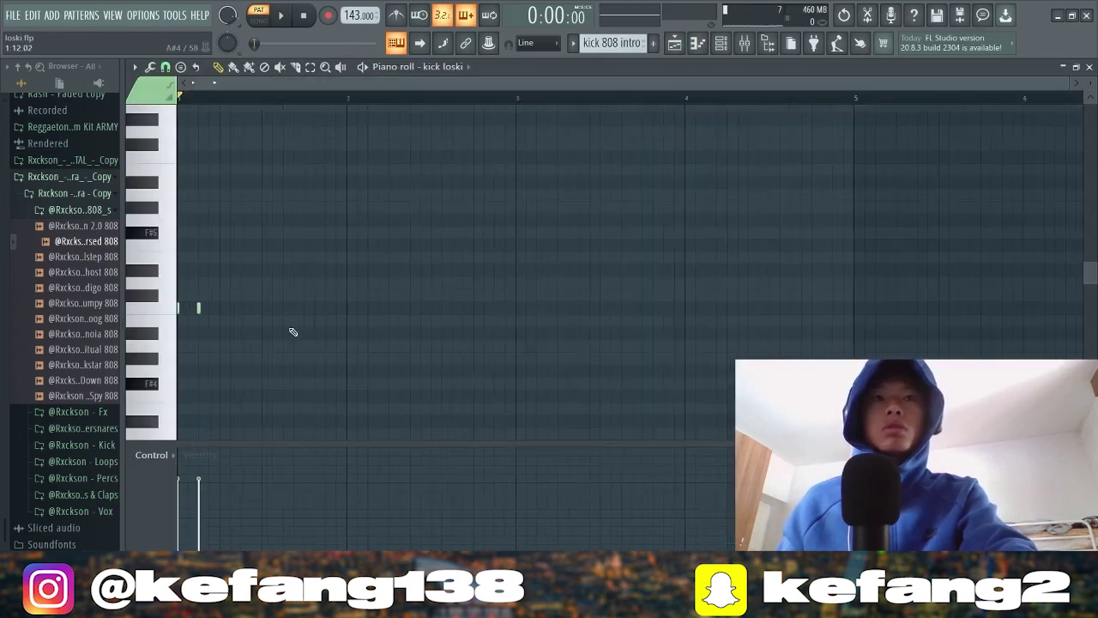
pyautogui.click(687, 45)
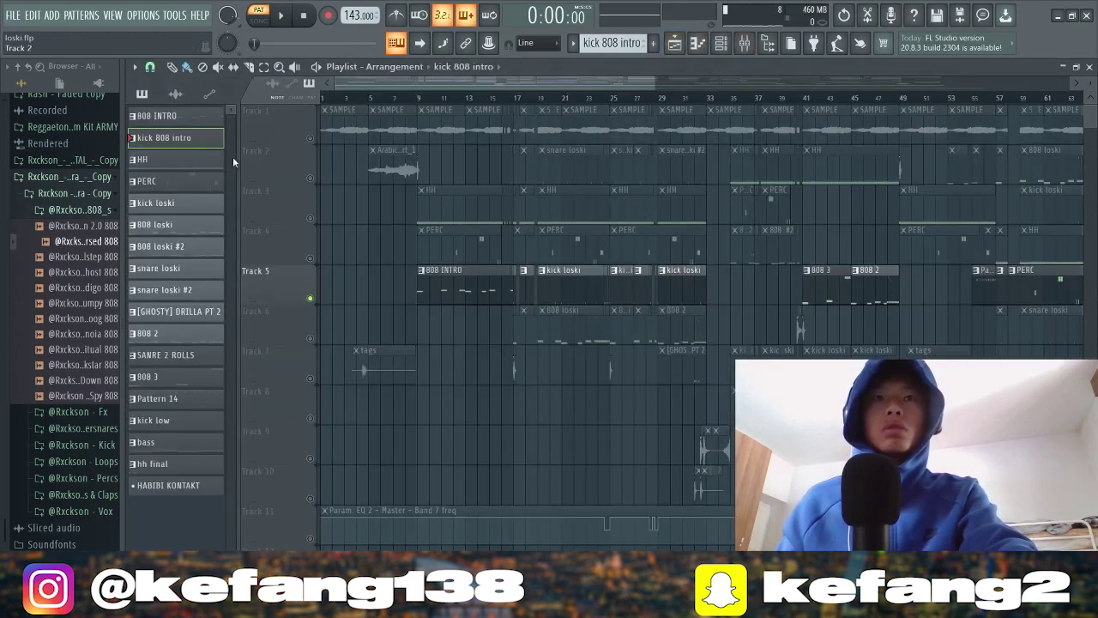
# - Open the 808 loski pattern in the piano roll and listen to it, skipping ahead to bar 7
pyautogui.scroll(5, 578, 421)
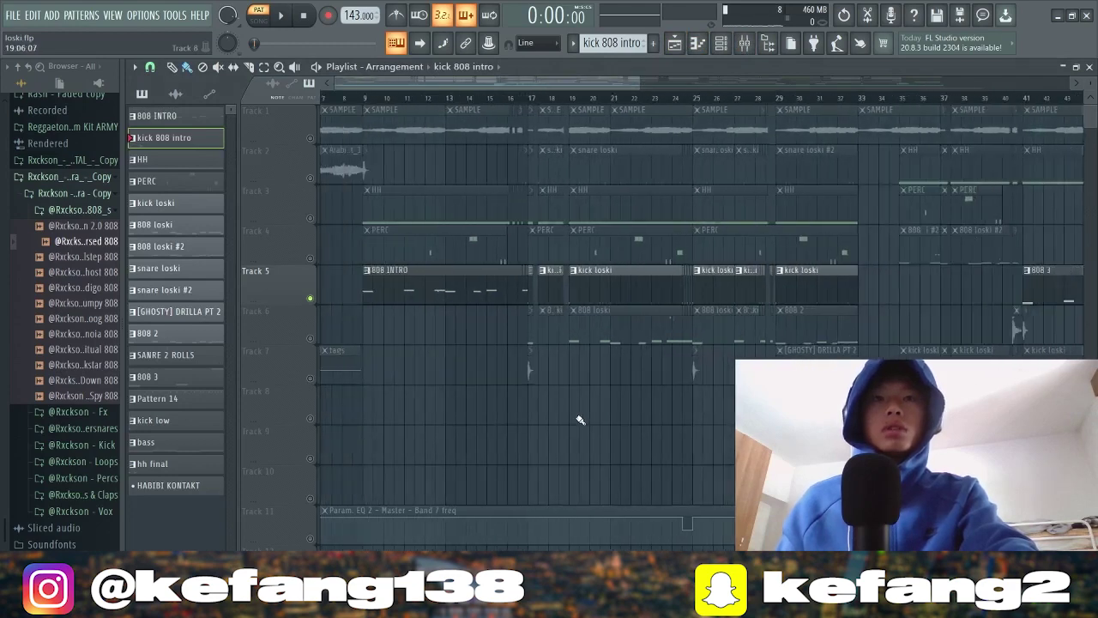
pyautogui.scroll(-2, 737, 258)
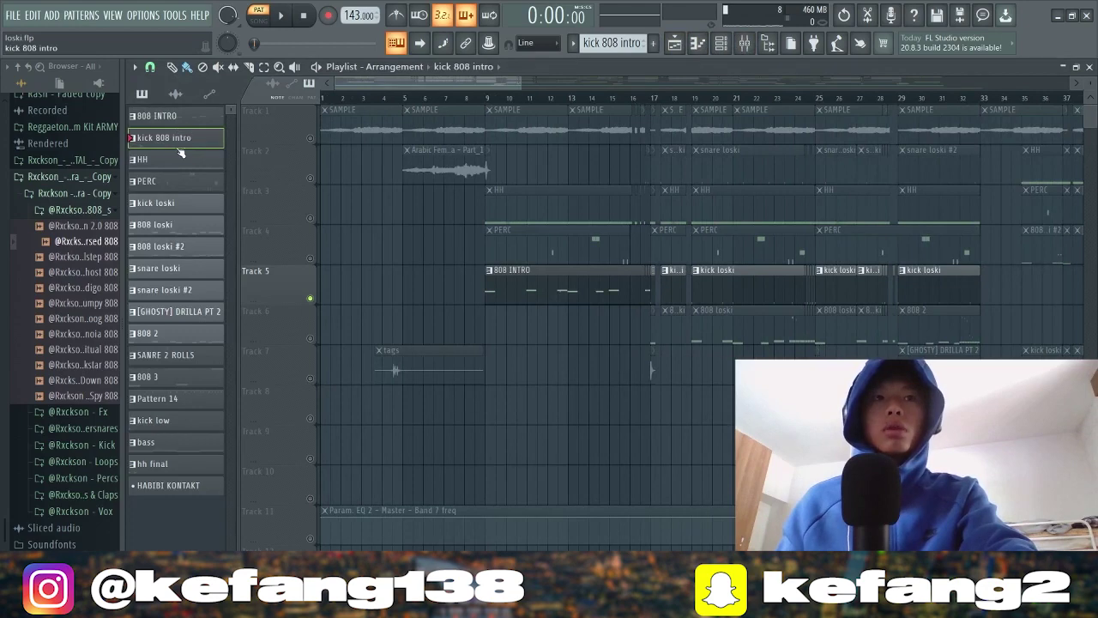
pyautogui.click(180, 230)
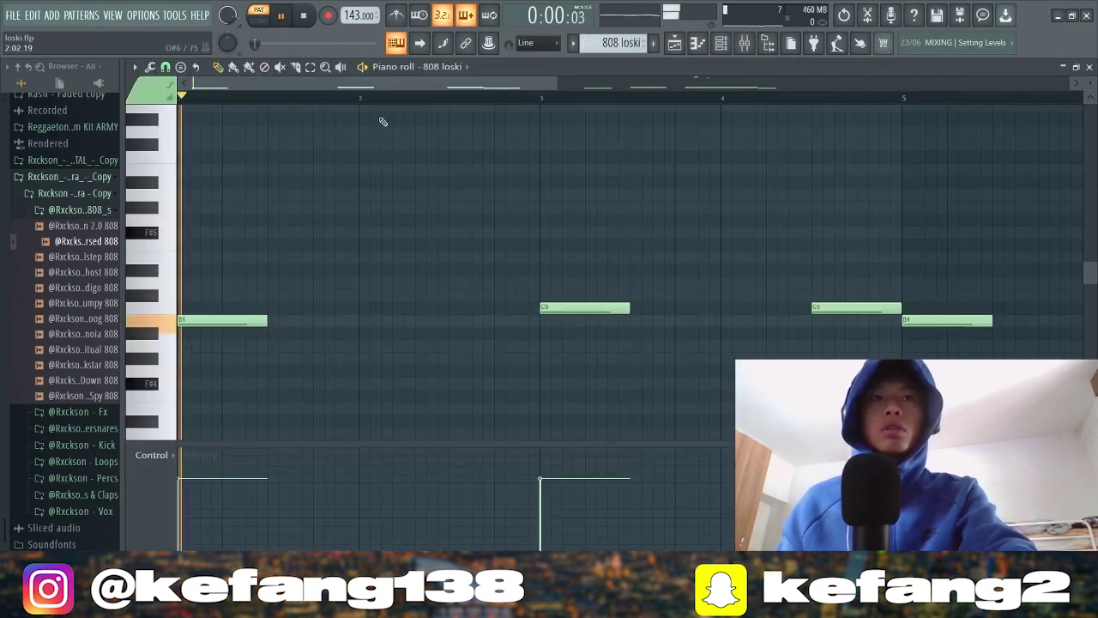
pyautogui.scroll(-4, 466, 245)
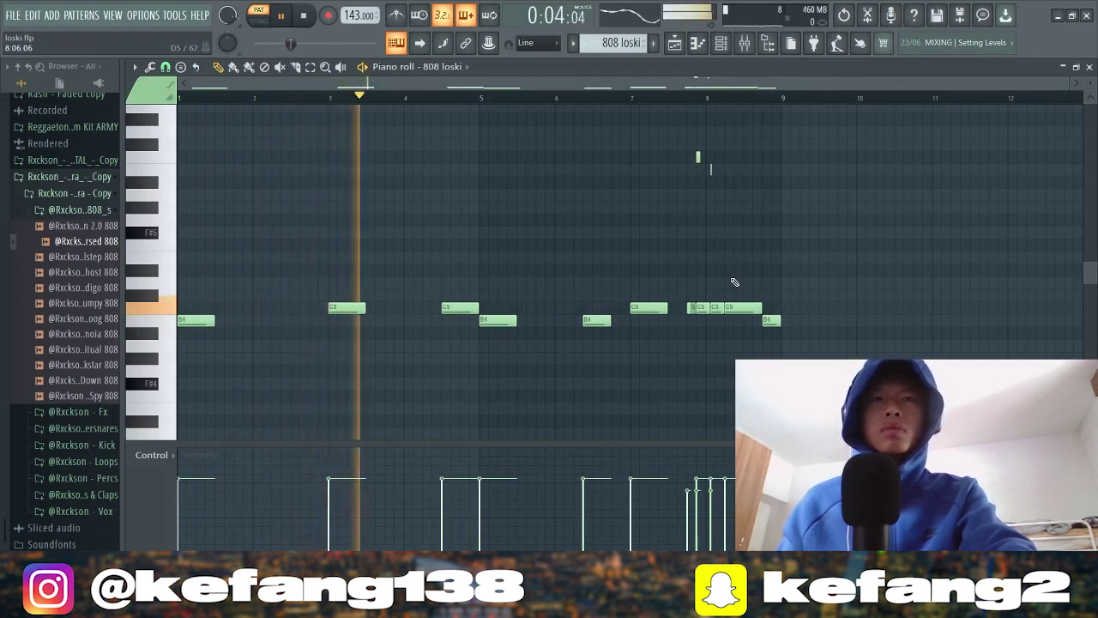
pyautogui.click(634, 98)
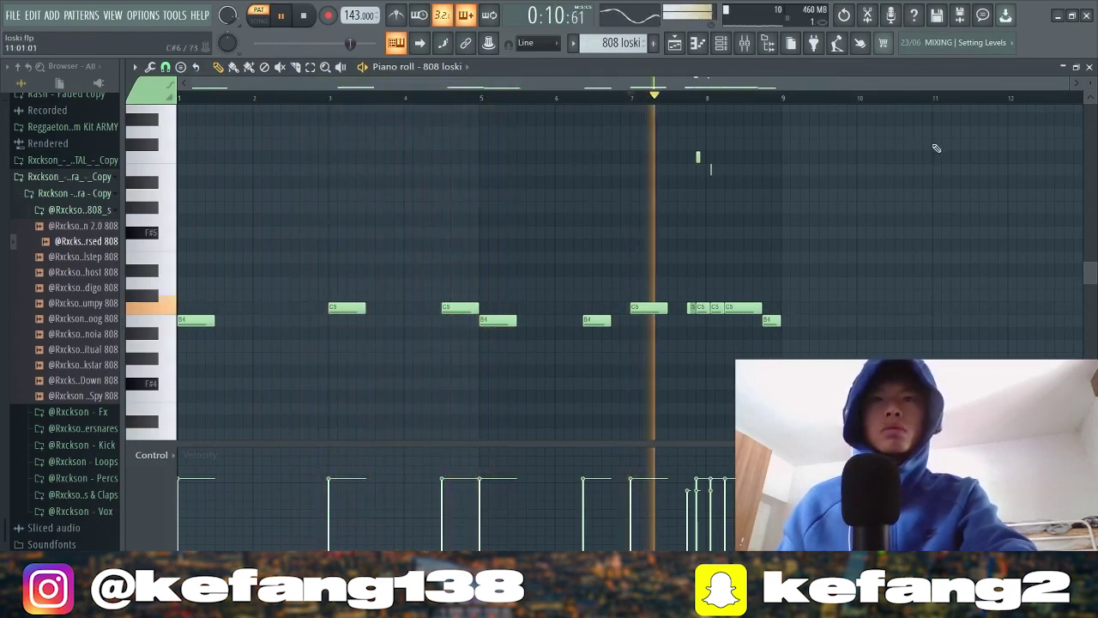
# - Examine the slide notes around bar 8 of the 808 loski pattern, stop playback and return to the playlist
pyautogui.keyDown('ctrl'); pyautogui.scroll(1, 697, 163); pyautogui.keyUp('ctrl')
pyautogui.scroll(3, 755, 283)
pyautogui.keyDown('ctrl'); pyautogui.scroll(2, 761, 339); pyautogui.keyUp('ctrl')
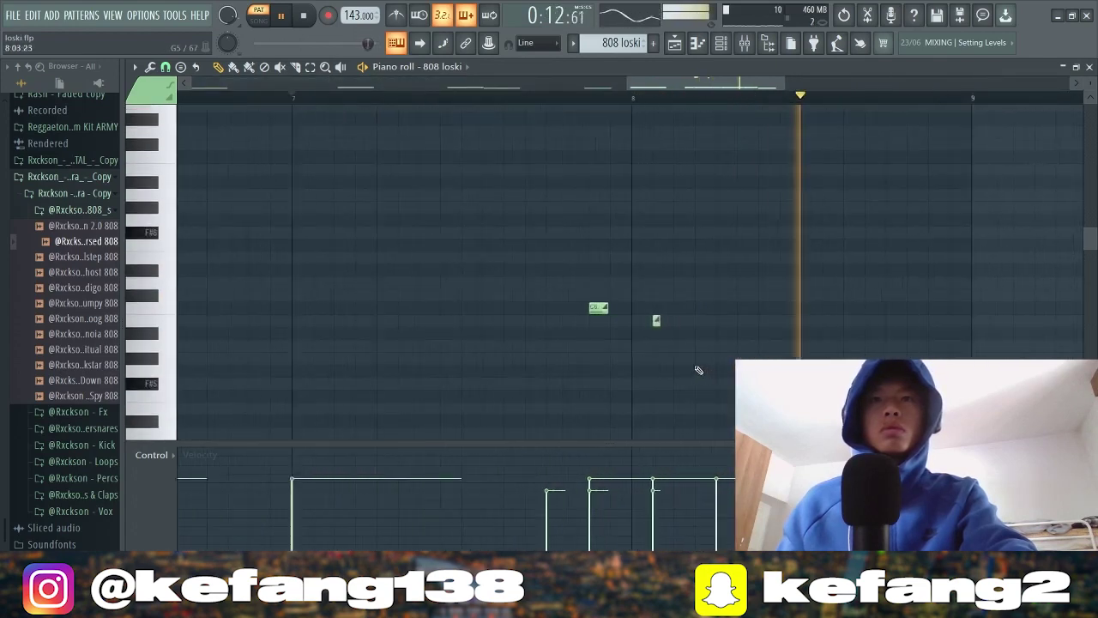
pyautogui.scroll(-3, 698, 370)
pyautogui.keyDown('ctrl'); pyautogui.scroll(2, 695, 369); pyautogui.keyUp('ctrl')
pyautogui.press('space')
pyautogui.keyDown('ctrl'); pyautogui.scroll(2, 722, 287); pyautogui.keyUp('ctrl')
pyautogui.keyDown('ctrl'); pyautogui.scroll(-1, 722, 289); pyautogui.keyUp('ctrl')
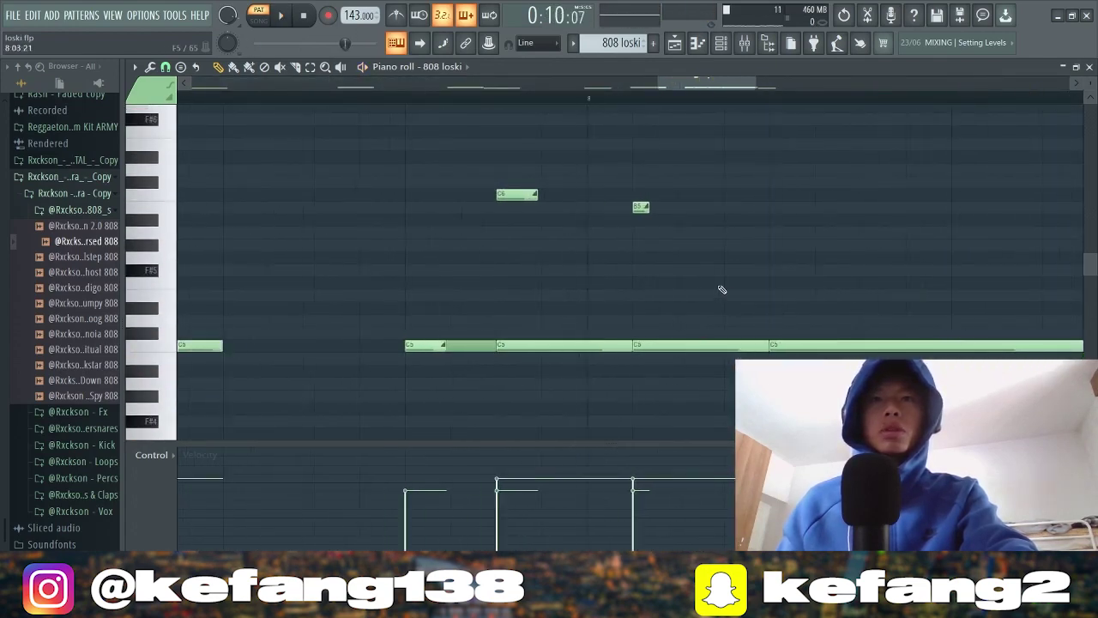
pyautogui.scroll(-3, 722, 290)
pyautogui.click(674, 43)
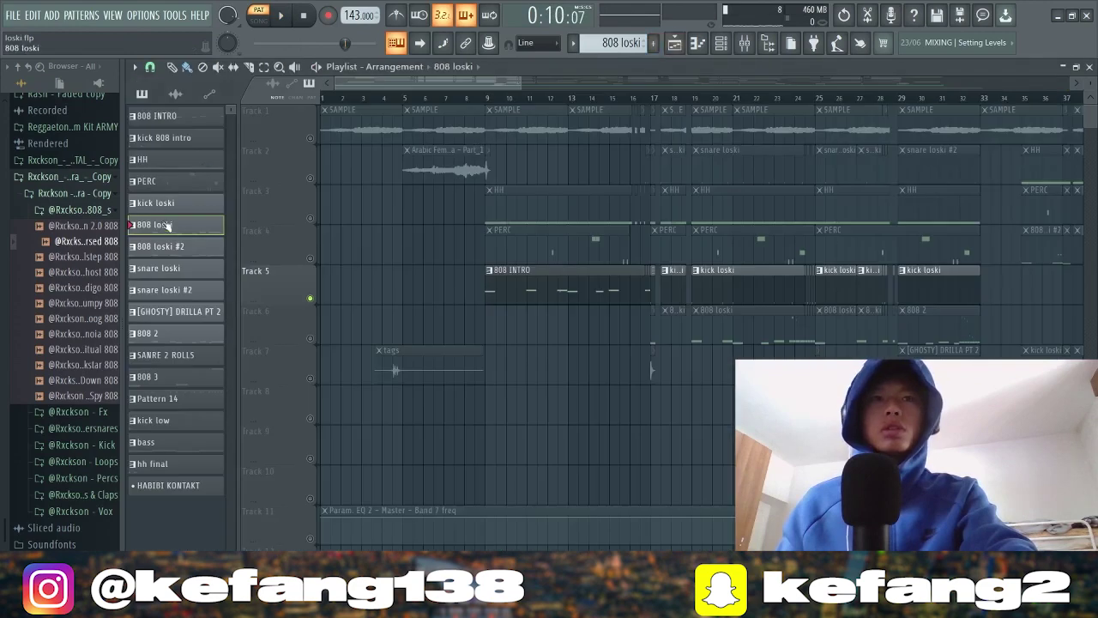
# - Open the 808 loski #2 pattern in the piano roll and listen to it from bar 4
pyautogui.press('F7')
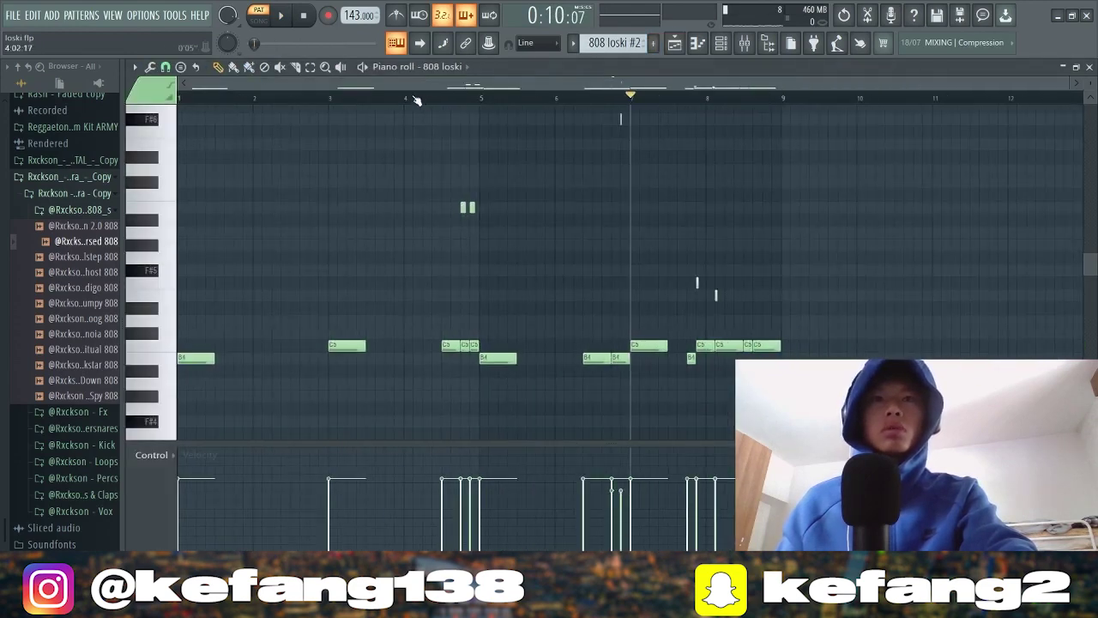
pyautogui.press('space')
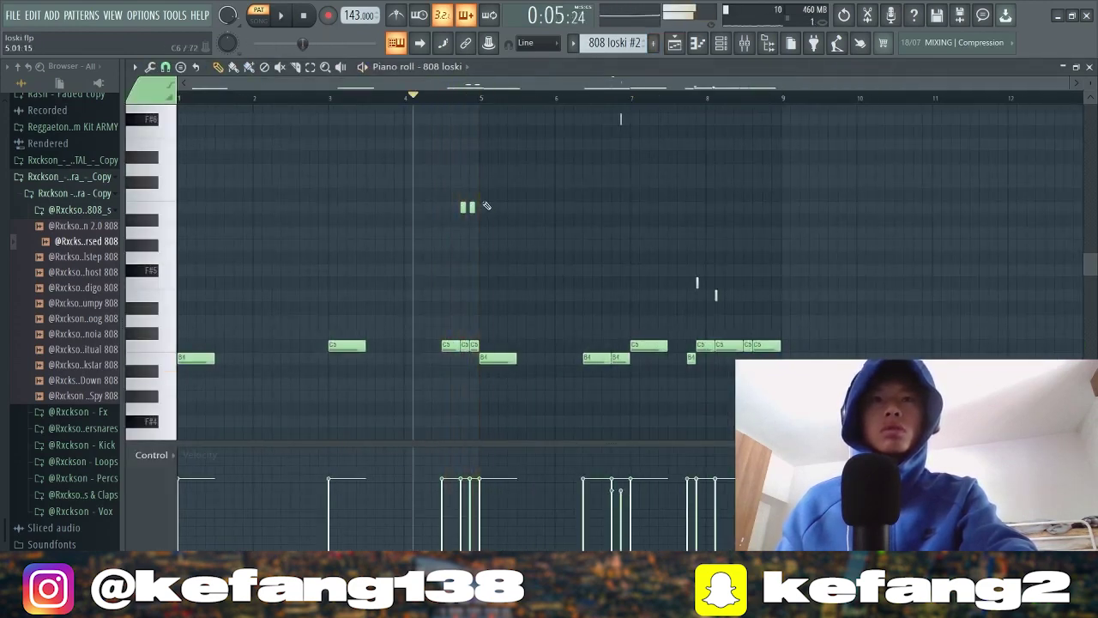
pyautogui.scroll(3, 632, 145)
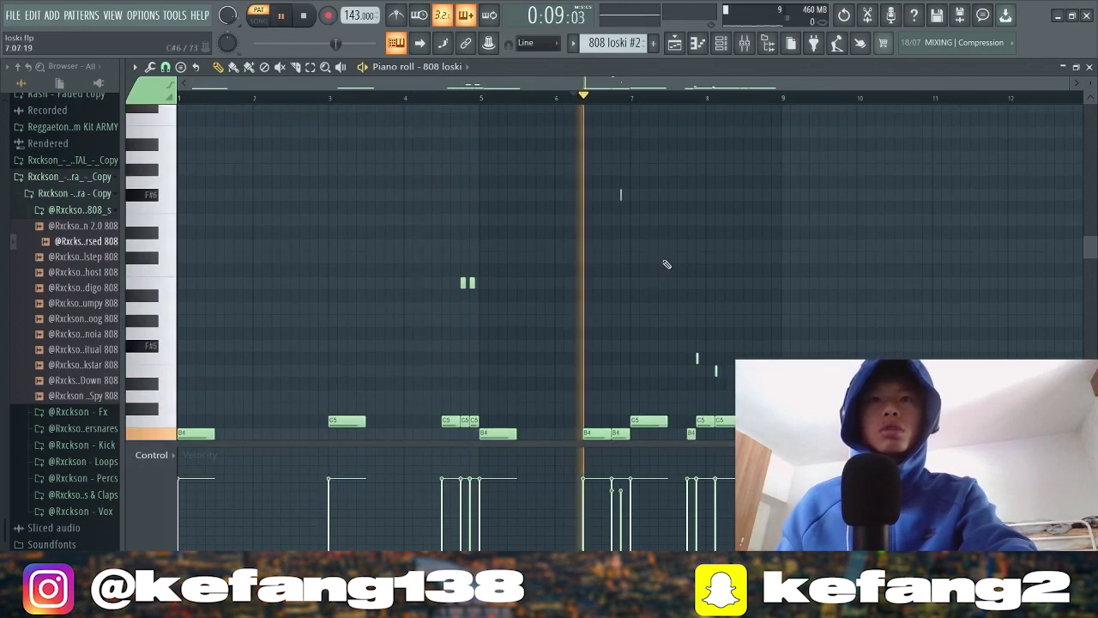
# - Pause playback and examine the high slide notes just before bar 7 in the 808 loski #2 pattern
pyautogui.keyDown('ctrl'); pyautogui.scroll(2, 642, 394); pyautogui.keyUp('ctrl')
pyautogui.scroll(1, 642, 394)
pyautogui.scroll(-1, 644, 396)
pyautogui.scroll(8, 647, 388)
pyautogui.press('space')
pyautogui.keyDown('ctrl'); pyautogui.scroll(2, 619, 294); pyautogui.keyUp('ctrl')
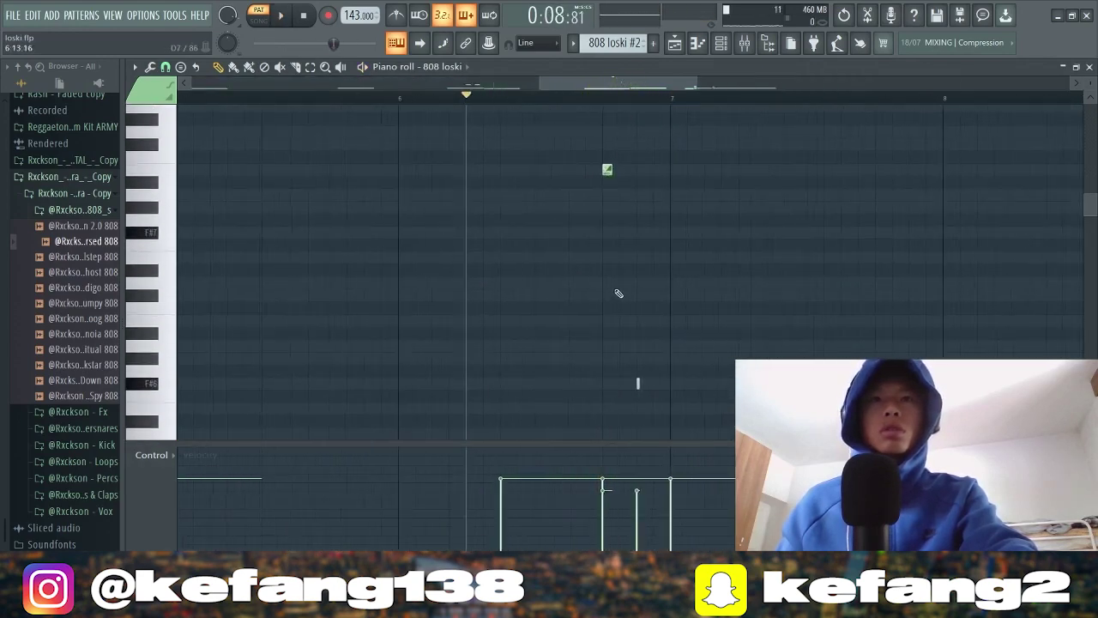
pyautogui.scroll(3, 618, 294)
pyautogui.scroll(1, 574, 276)
pyautogui.keyDown('ctrl'); pyautogui.scroll(-8, 571, 291); pyautogui.keyUp('ctrl')
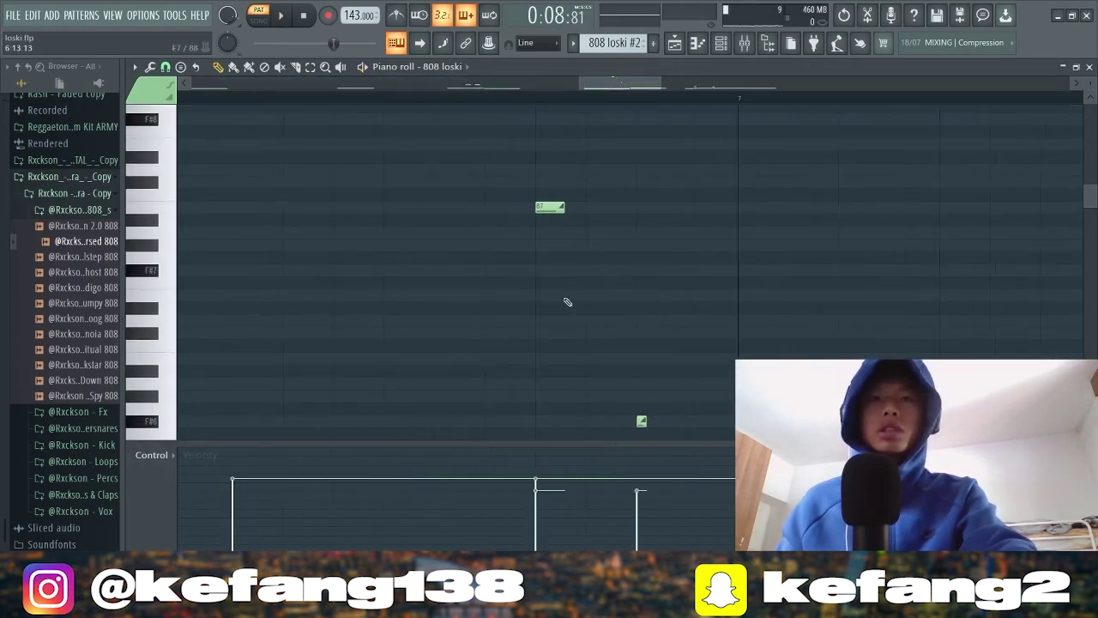
# - Listen to the closing slide notes of the 808 loski #2 pattern around bar 8 and return to the playlist
pyautogui.scroll(-8, 652, 374)
pyautogui.press('space')
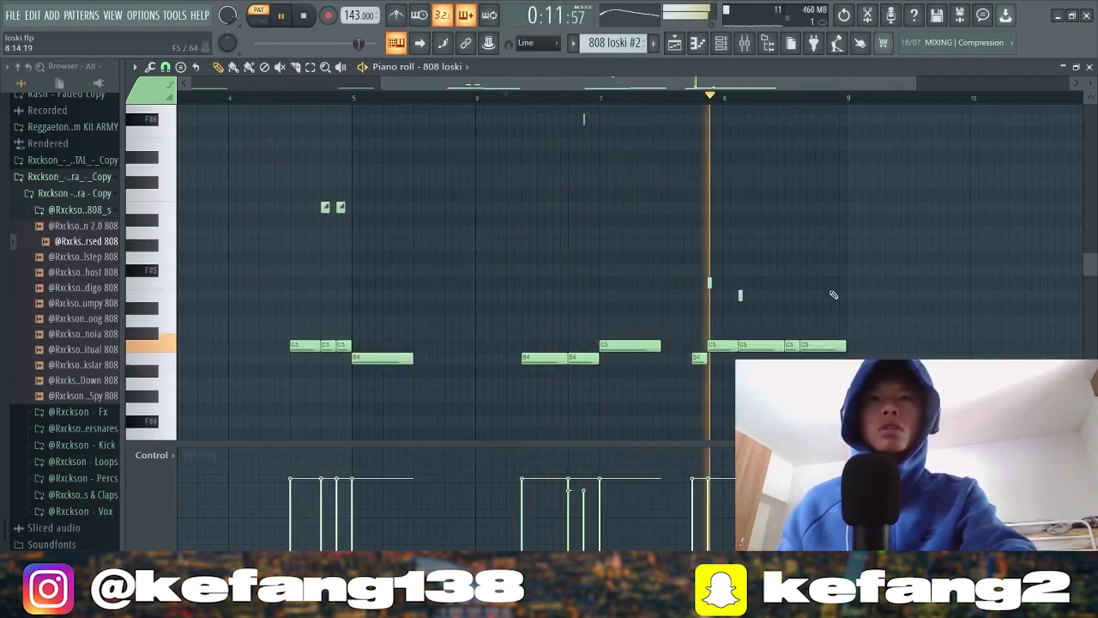
pyautogui.keyDown('ctrl'); pyautogui.scroll(2, 803, 258); pyautogui.keyUp('ctrl')
pyautogui.keyDown('ctrl'); pyautogui.scroll(-4, 798, 215); pyautogui.keyUp('ctrl')
pyautogui.press('space')
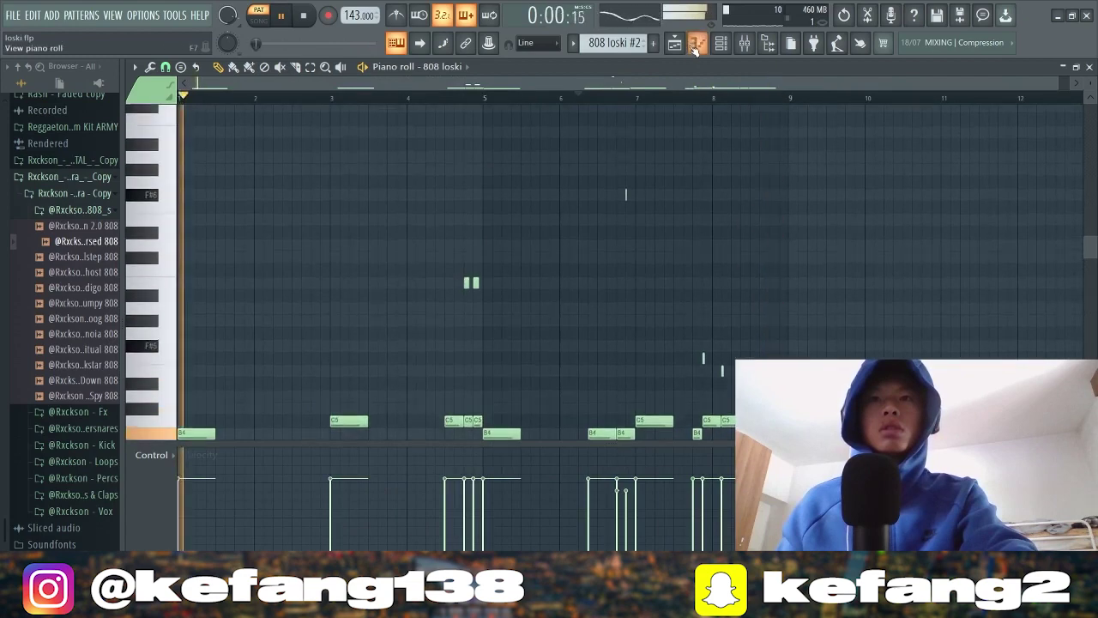
pyautogui.click(674, 50)
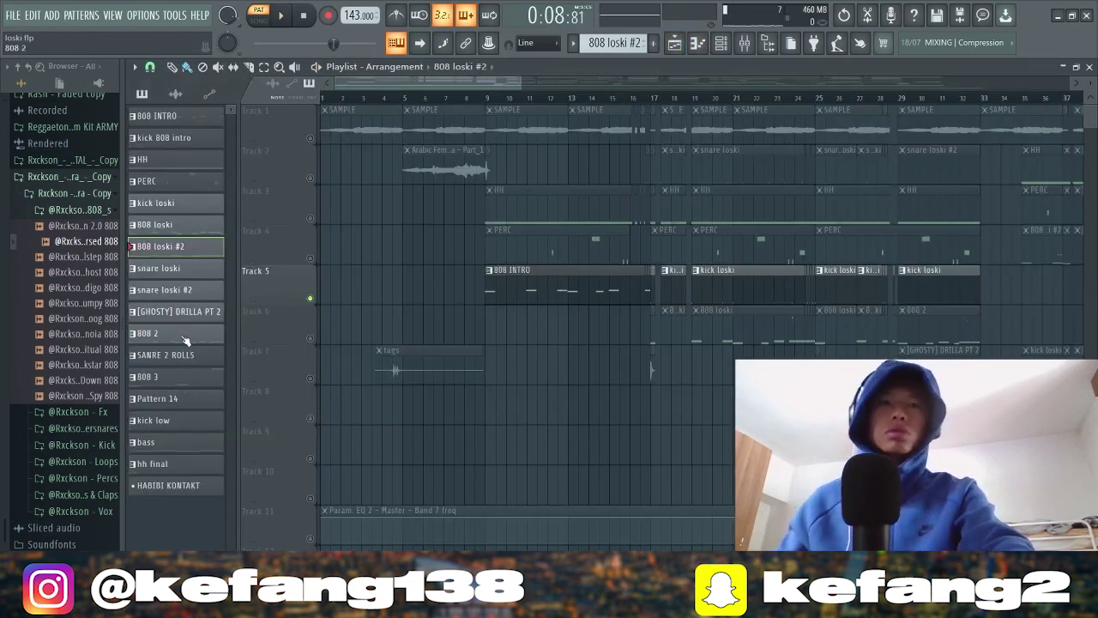
# - Open the 808 2 pattern in the piano roll and play it, skipping ahead to bar 5 and bar 7
pyautogui.press('F7')
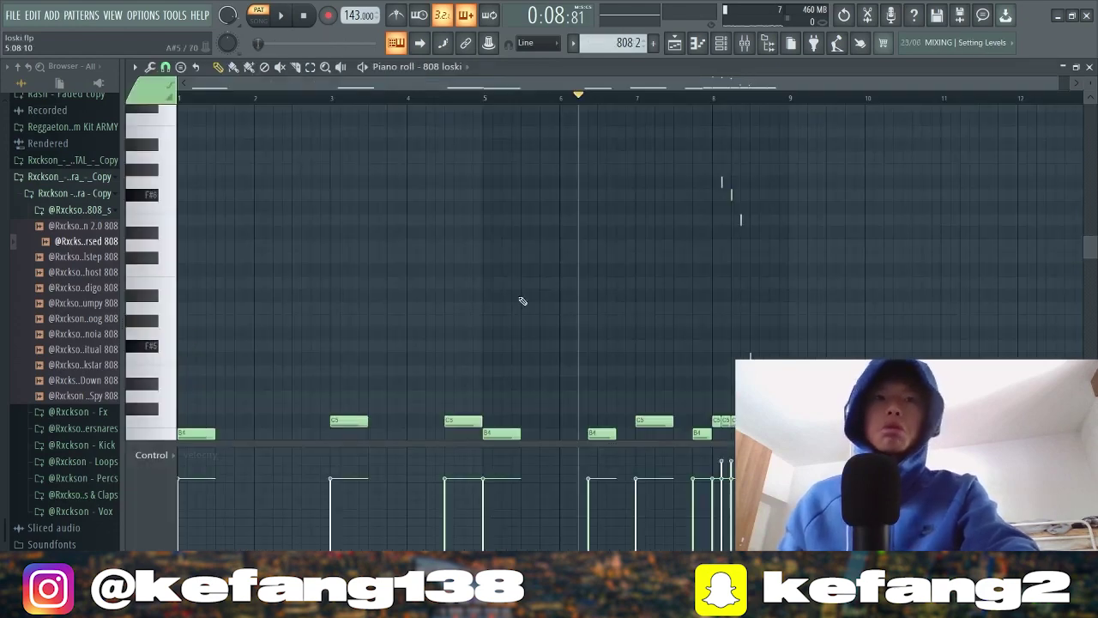
pyautogui.scroll(-3, 694, 228)
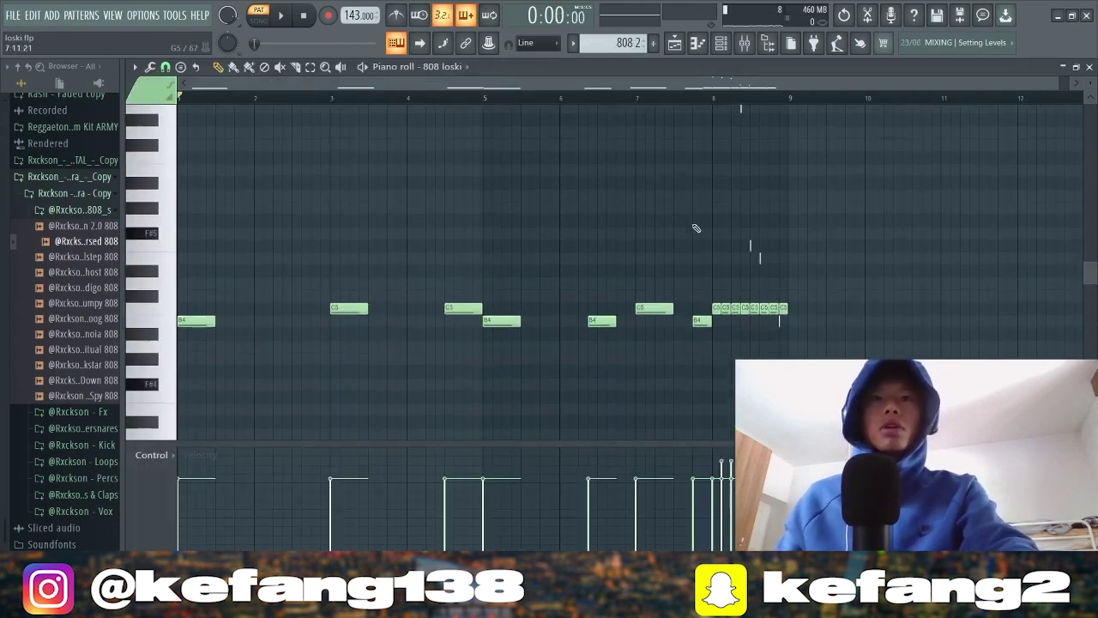
pyautogui.scroll(2, 708, 235)
pyautogui.press('space')
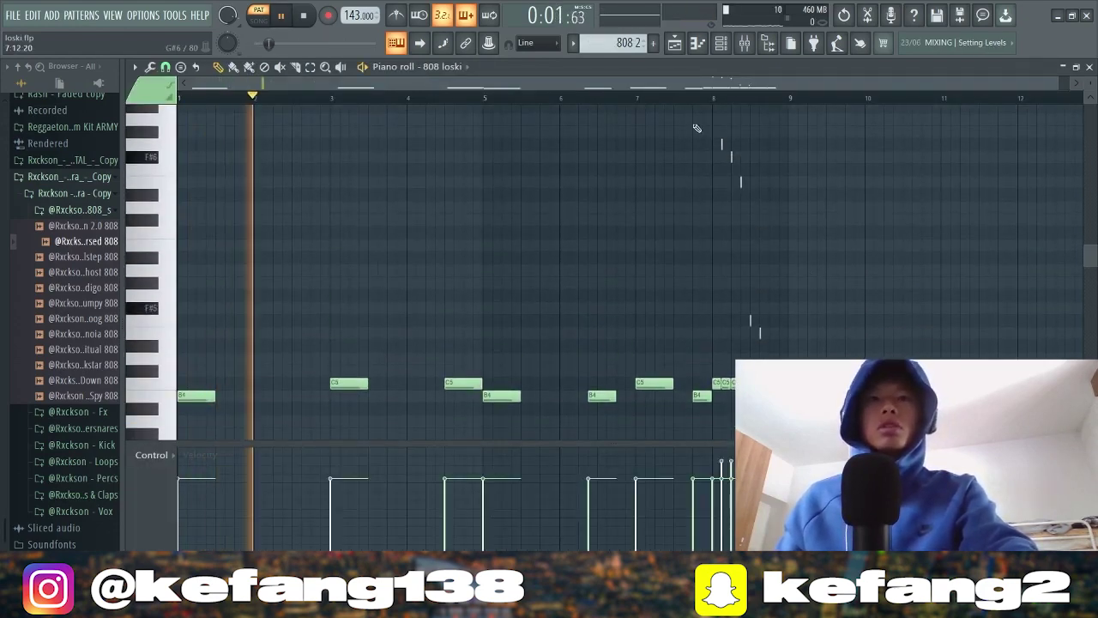
pyautogui.click(504, 93)
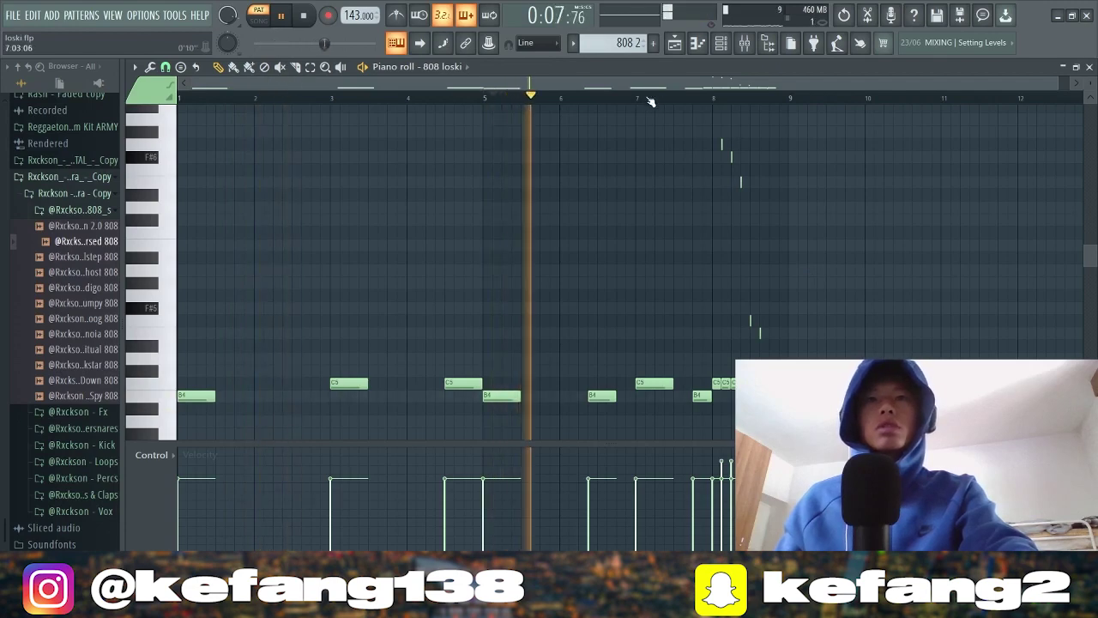
pyautogui.click(649, 97)
# - Examine the run of short notes and slides in bar 8 of the 808 2 pattern and return to the playlist
pyautogui.scroll(2, 830, 244)
pyautogui.scroll(-2, 811, 257)
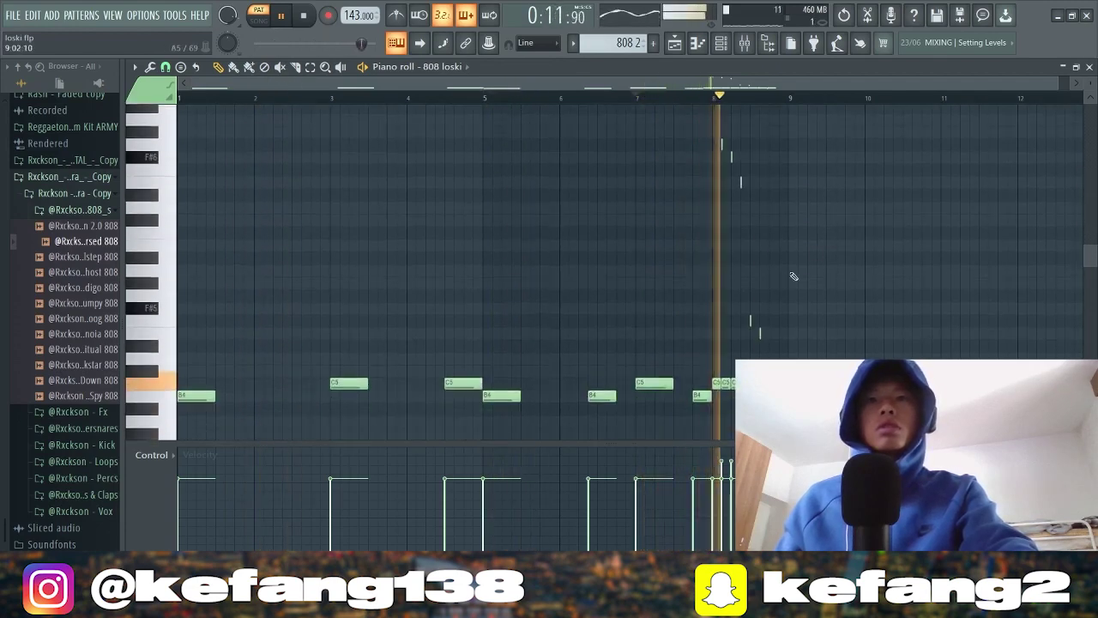
pyautogui.scroll(3, 735, 318)
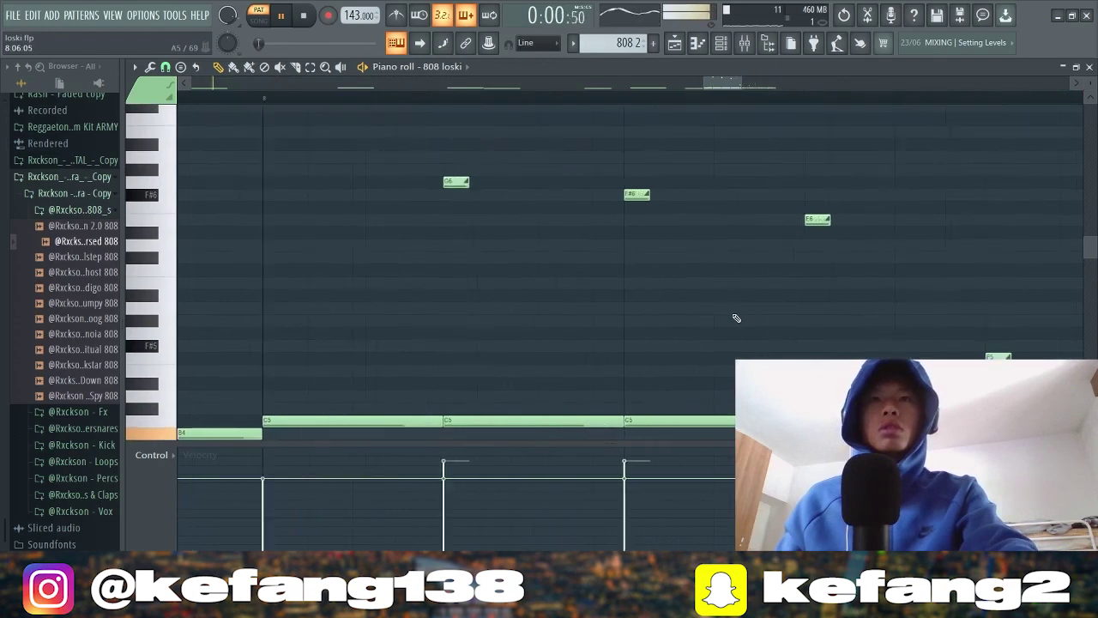
pyautogui.scroll(-3, 737, 319)
pyautogui.scroll(-3, 839, 289)
pyautogui.scroll(-2, 838, 290)
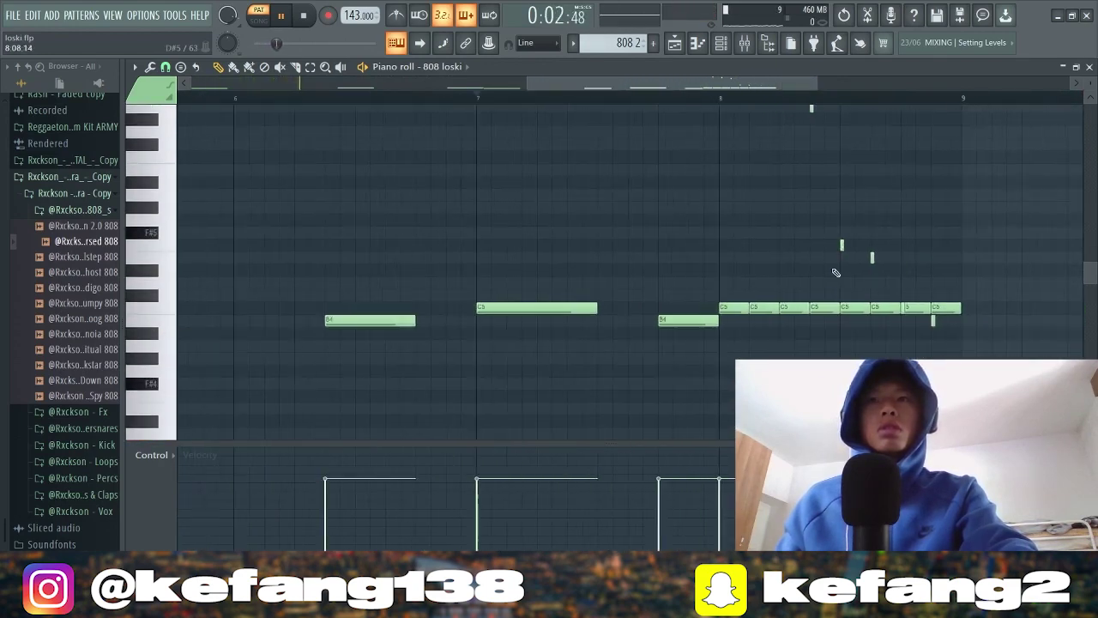
pyautogui.press('F5')
# - Open the 808 3 pattern in the piano roll, listen to its notes and return to the playlist
pyautogui.scroll(-2, 495, 397)
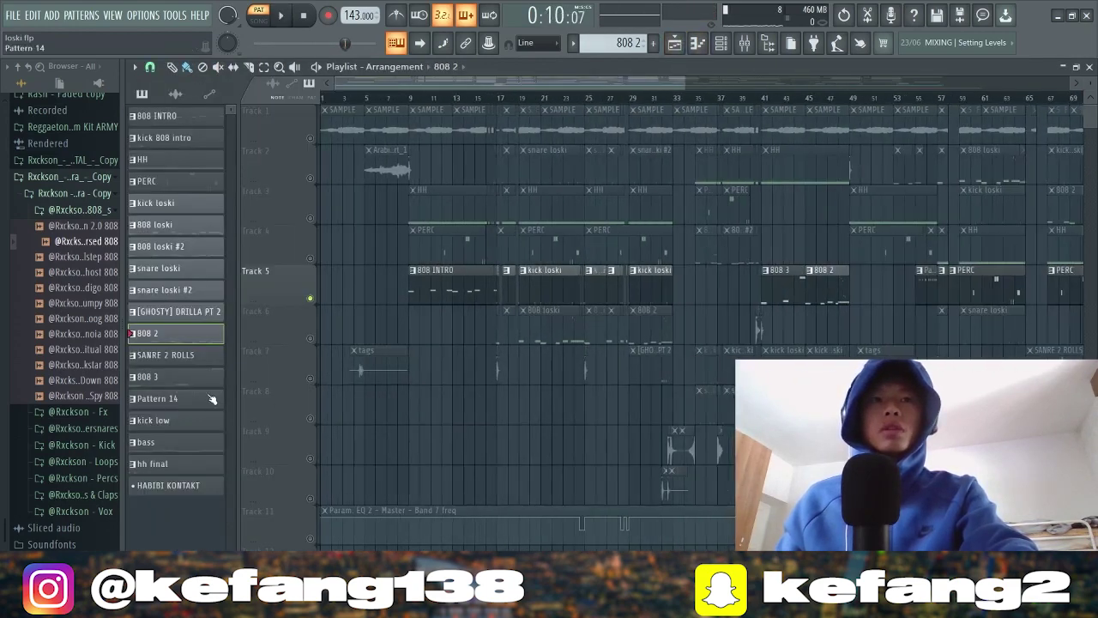
pyautogui.press('F7')
pyautogui.scroll(-2, 582, 301)
pyautogui.scroll(2, 582, 257)
pyautogui.scroll(-2, 581, 232)
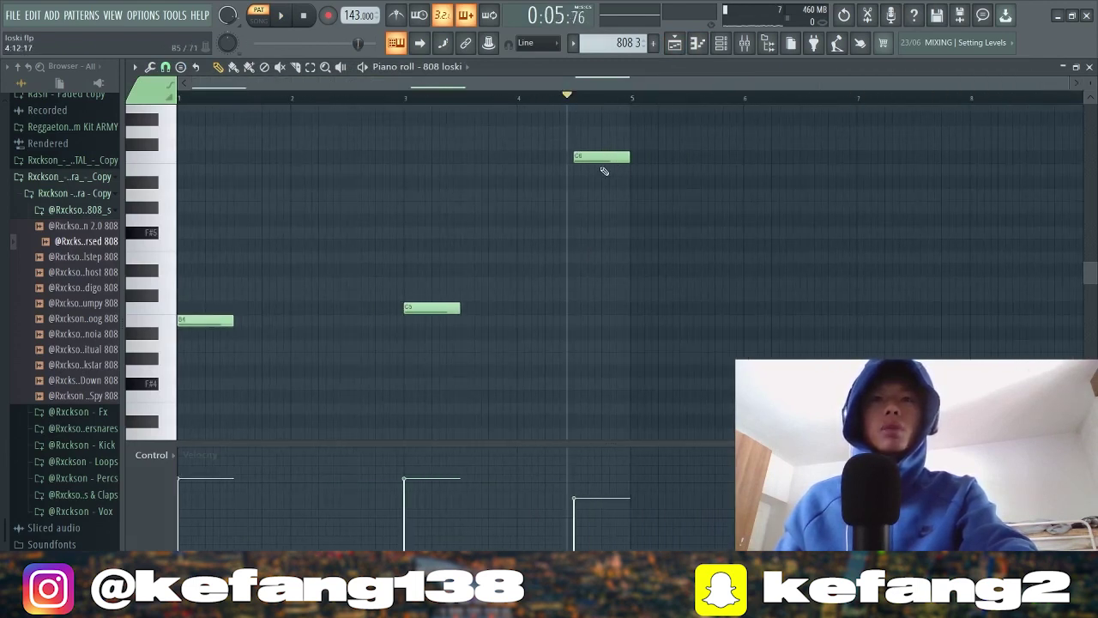
pyautogui.press('space')
pyautogui.click(677, 48)
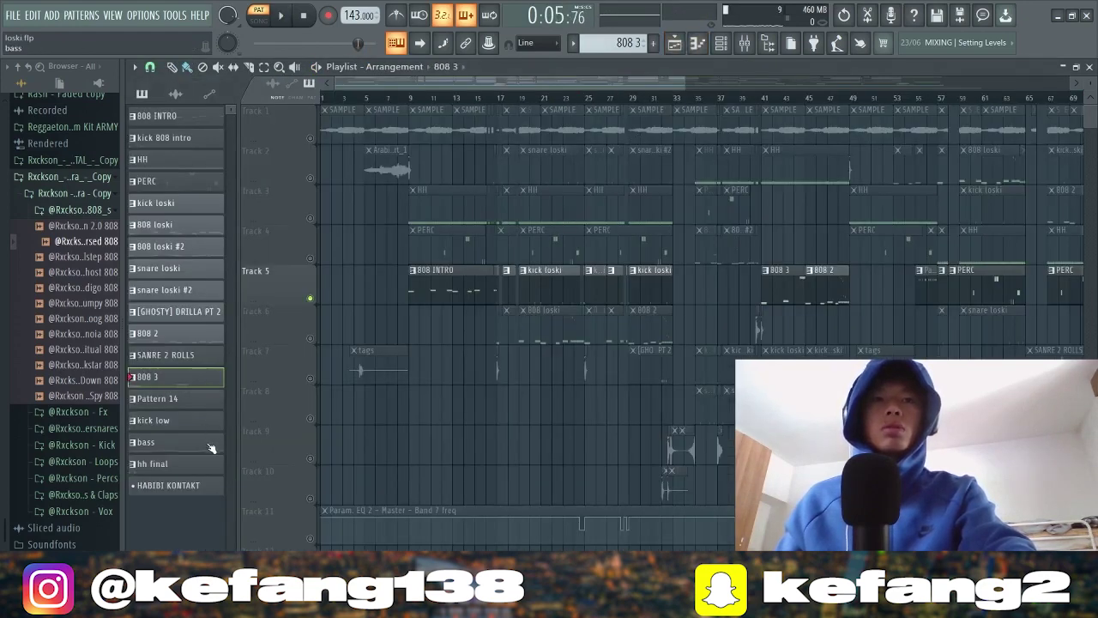
# - Open the HH pattern in the piano roll and switch its target channel to [GHOSTY] 1UP 1 #2
pyautogui.scroll(4, 420, 360)
pyautogui.scroll(-4, 372, 328)
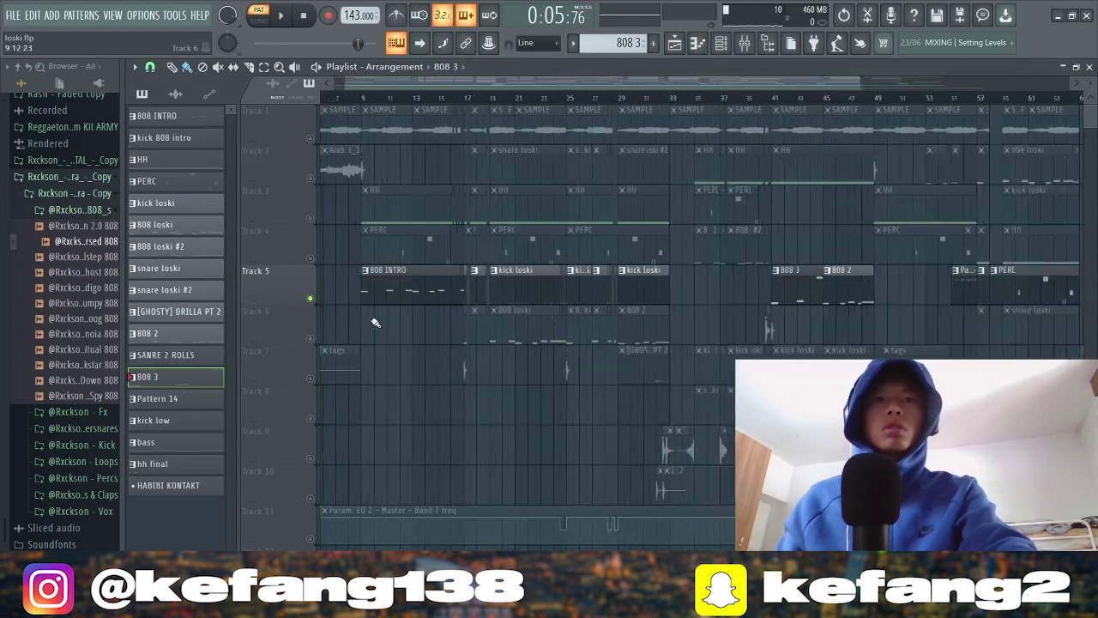
pyautogui.scroll(2, 348, 326)
pyautogui.scroll(5, 346, 326)
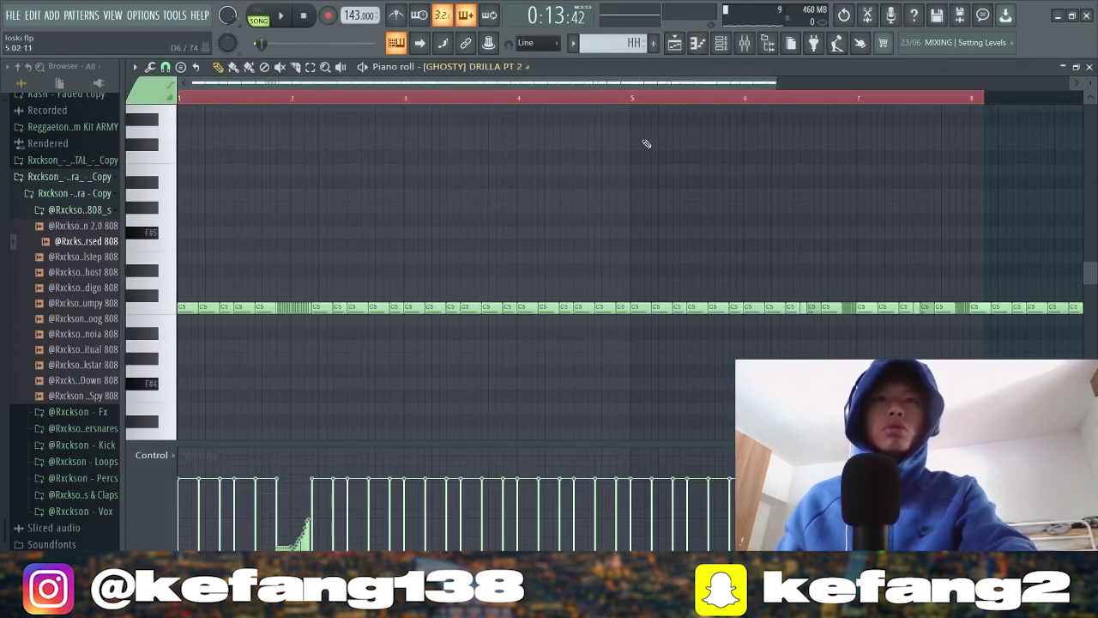
pyautogui.scroll(-1, 647, 144)
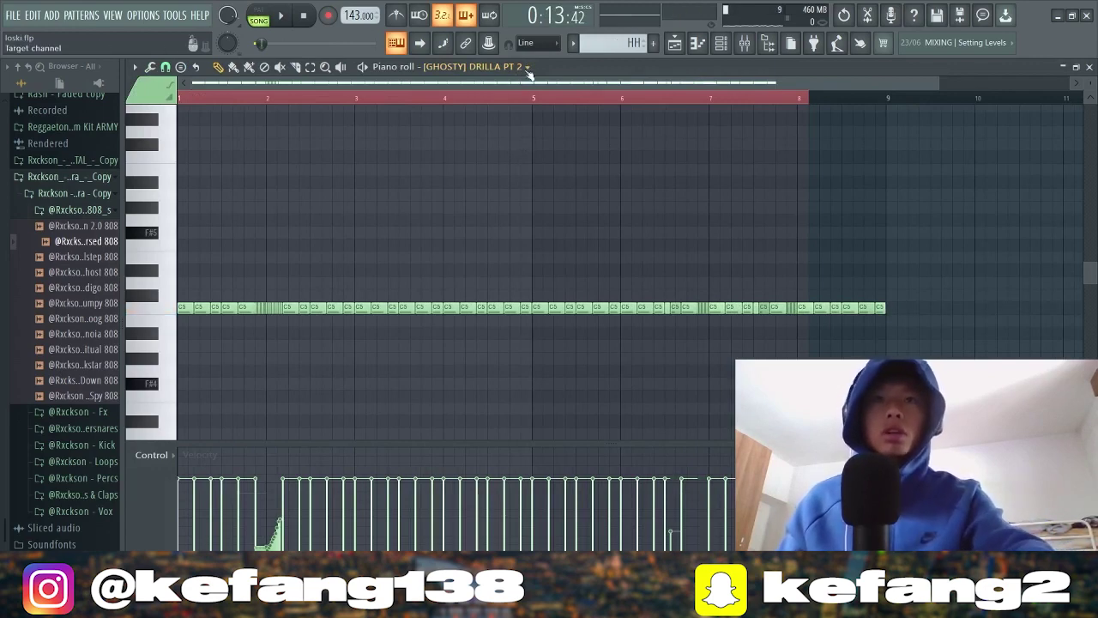
pyautogui.click(525, 68)
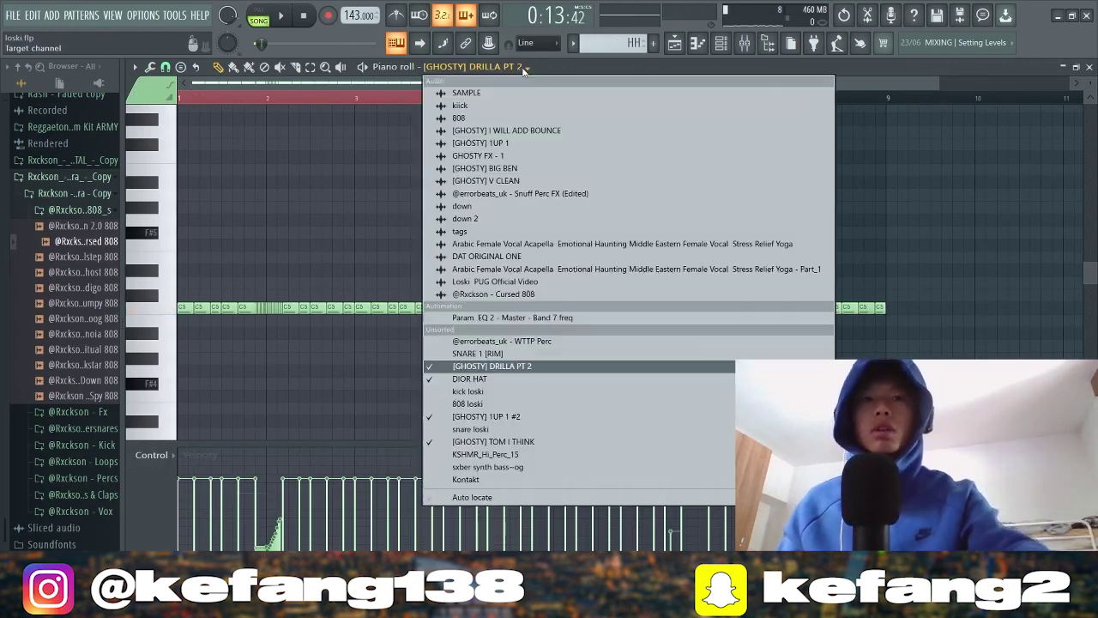
pyautogui.click(502, 417)
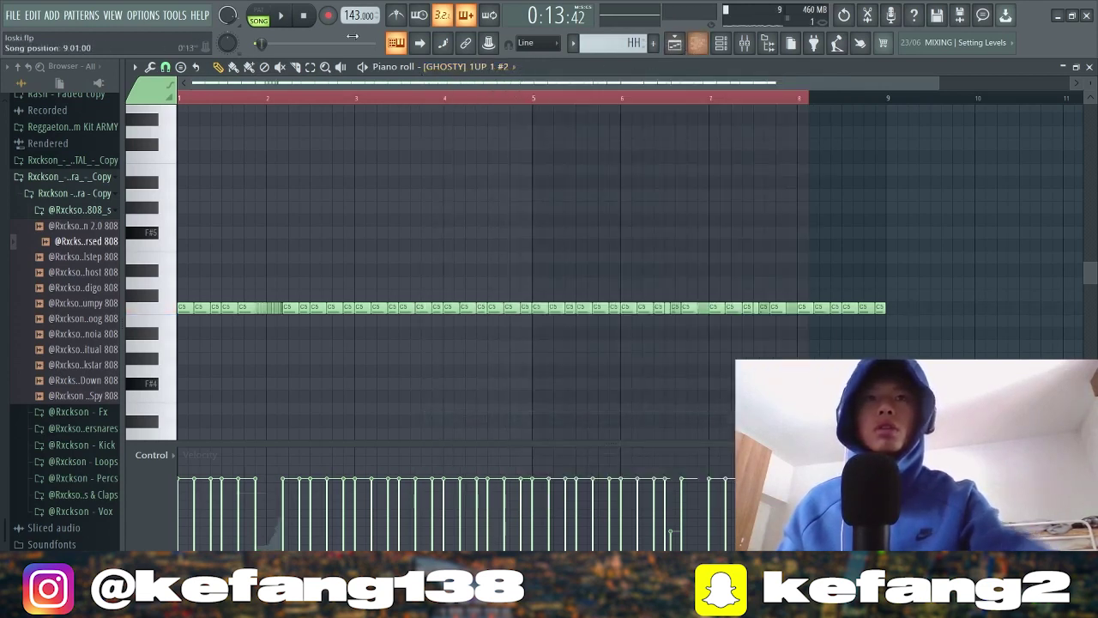
# - Examine the hi-hat roll around bar 2 and its velocities in the [GHOSTY] 1UP 1 #2 and [GHOSTY] DRILLA PT 2 channels
pyautogui.scroll(7, 154, 413)
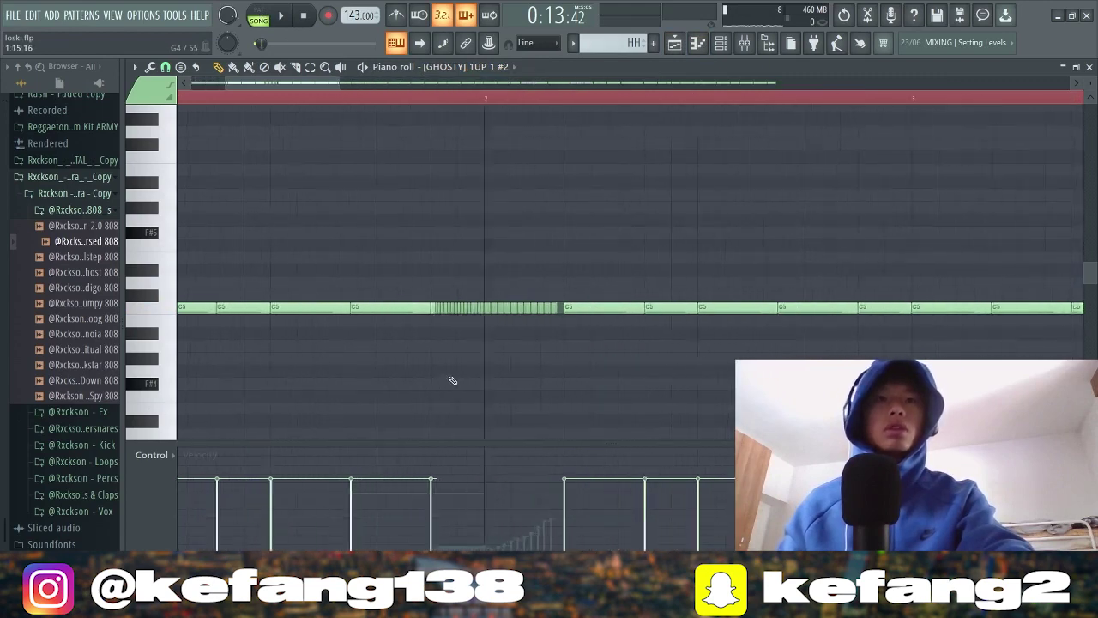
pyautogui.scroll(2, 515, 398)
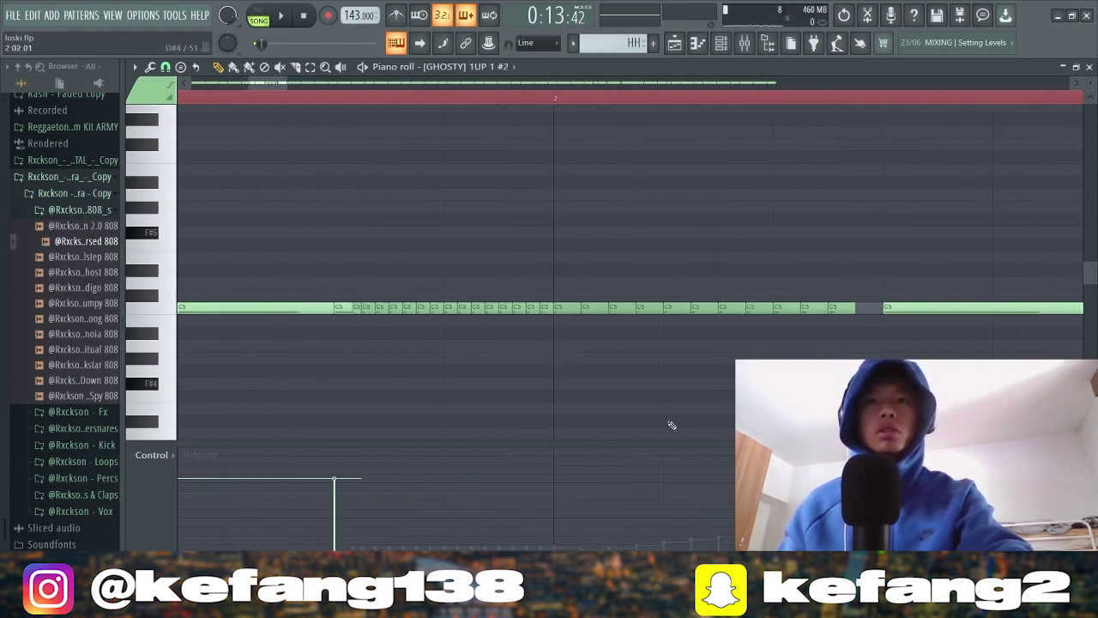
pyautogui.scroll(-3, 673, 429)
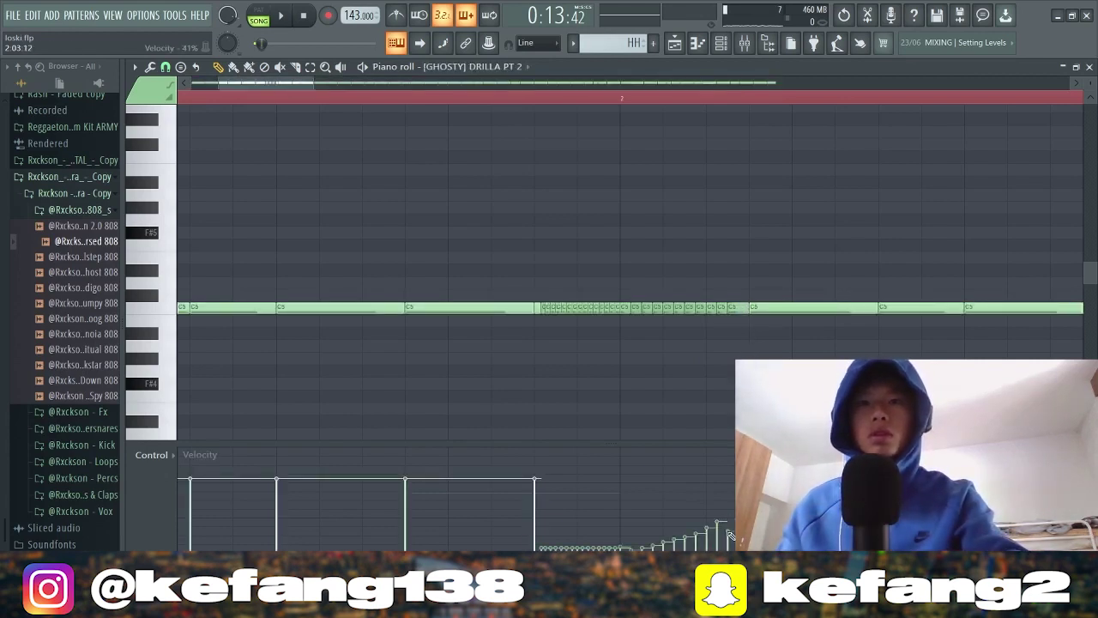
pyautogui.scroll(-8, 649, 483)
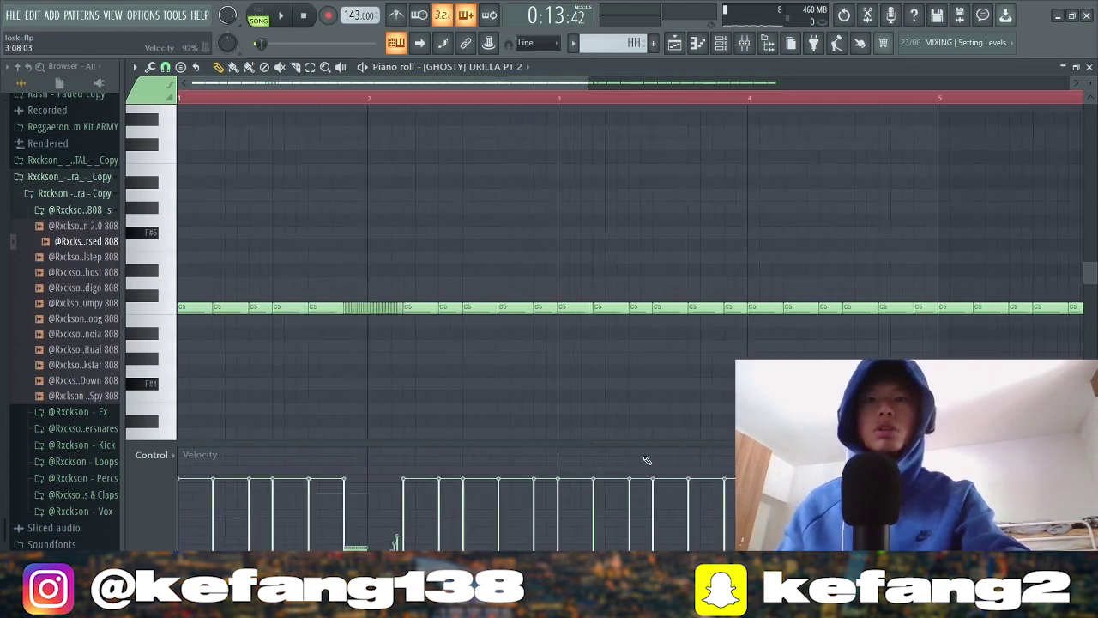
# - Listen to the [GHOSTY] DRILLA PT 2 hi-hat notes in the HH pattern and examine the rolls leading into bars 7 and 8
pyautogui.press('space')
pyautogui.scroll(3, 303, 417)
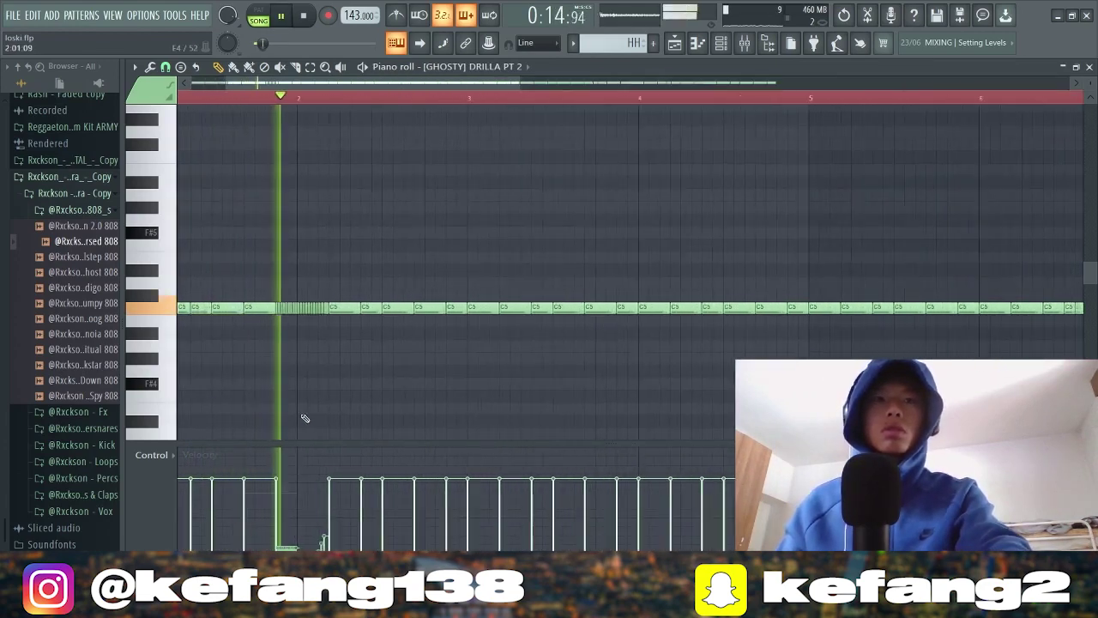
pyautogui.scroll(-2, 399, 419)
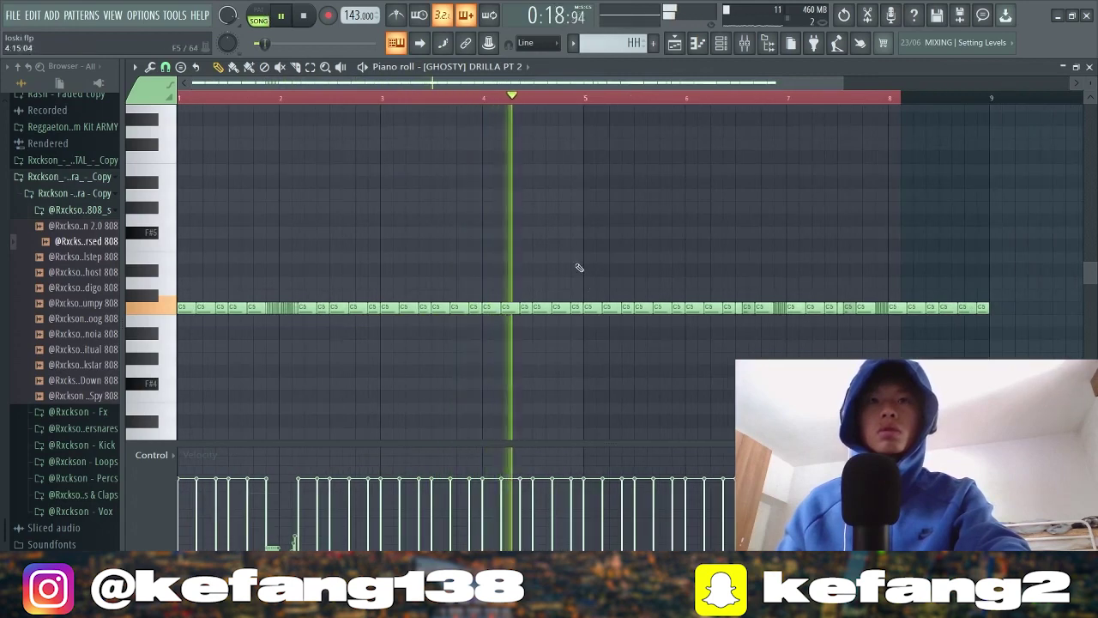
pyautogui.scroll(-2, 601, 331)
pyautogui.moveTo(717, 102); pyautogui.dragTo(782, 106)
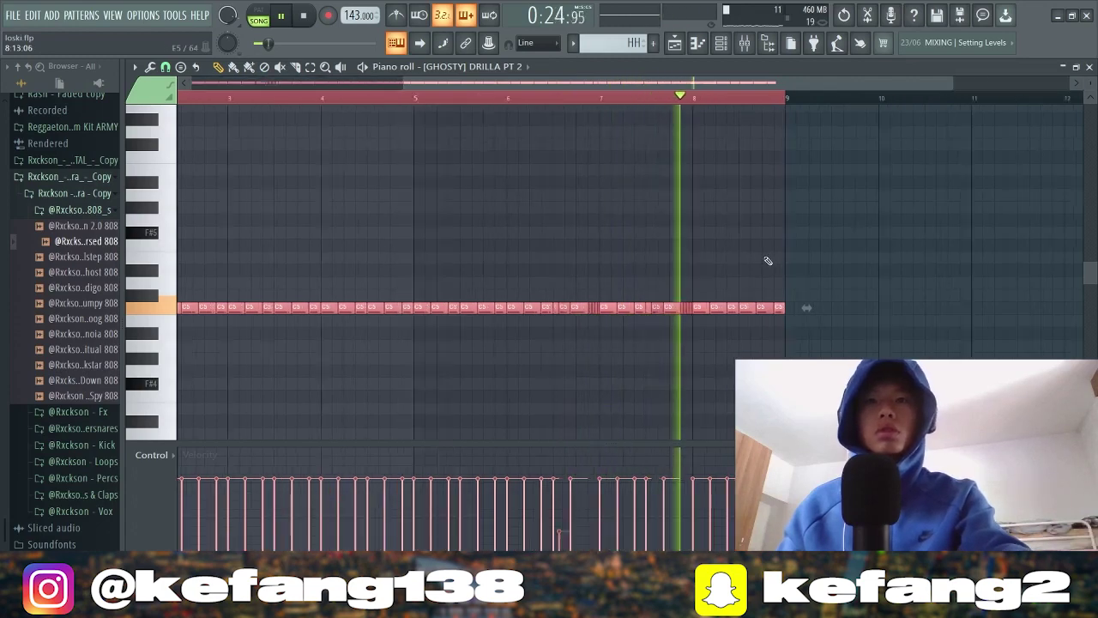
pyautogui.scroll(2, 734, 339)
pyautogui.scroll(2, 743, 355)
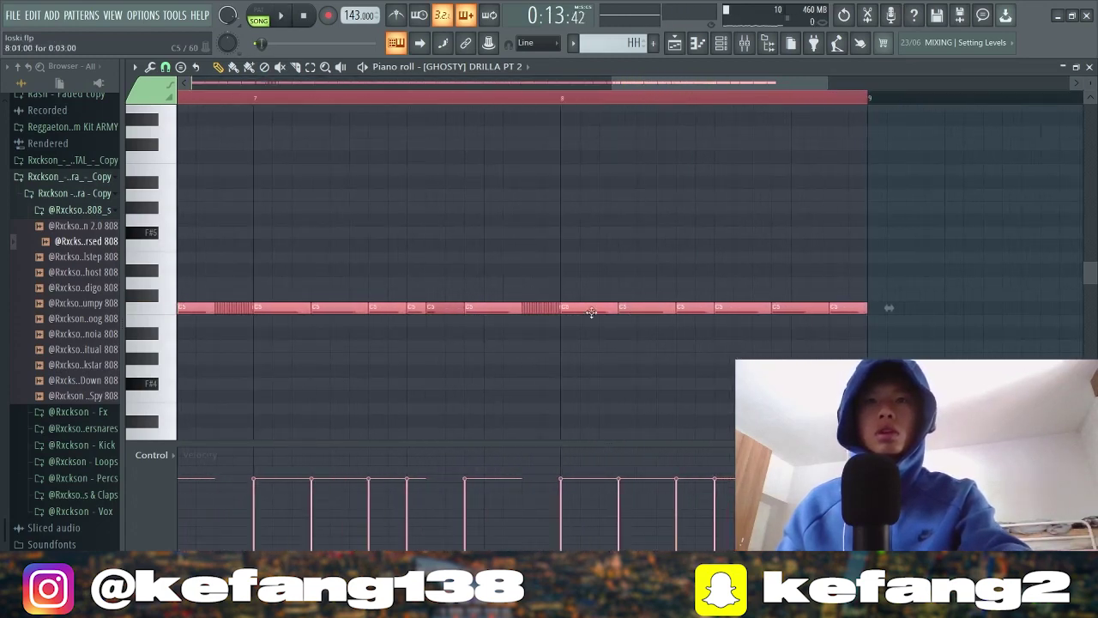
pyautogui.scroll(-2, 721, 342)
pyautogui.hotkey('ctrl', 'd')
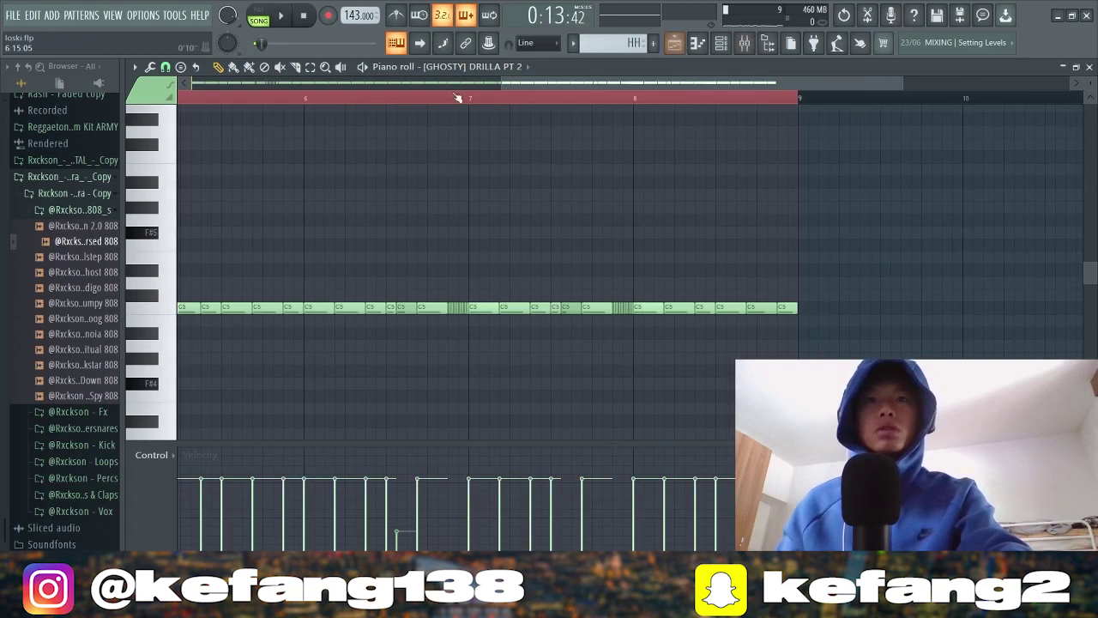
# - Switch the target channel to DIOR HAT, listen to its note in bar 8 and return to the playlist
pyautogui.click(424, 67)
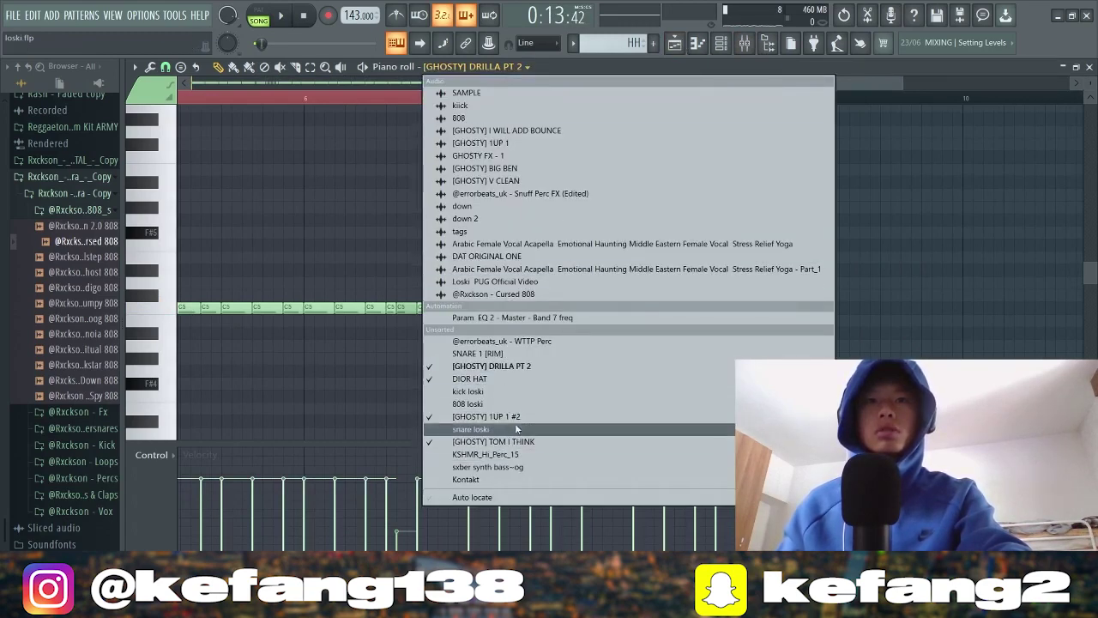
pyautogui.click(515, 379)
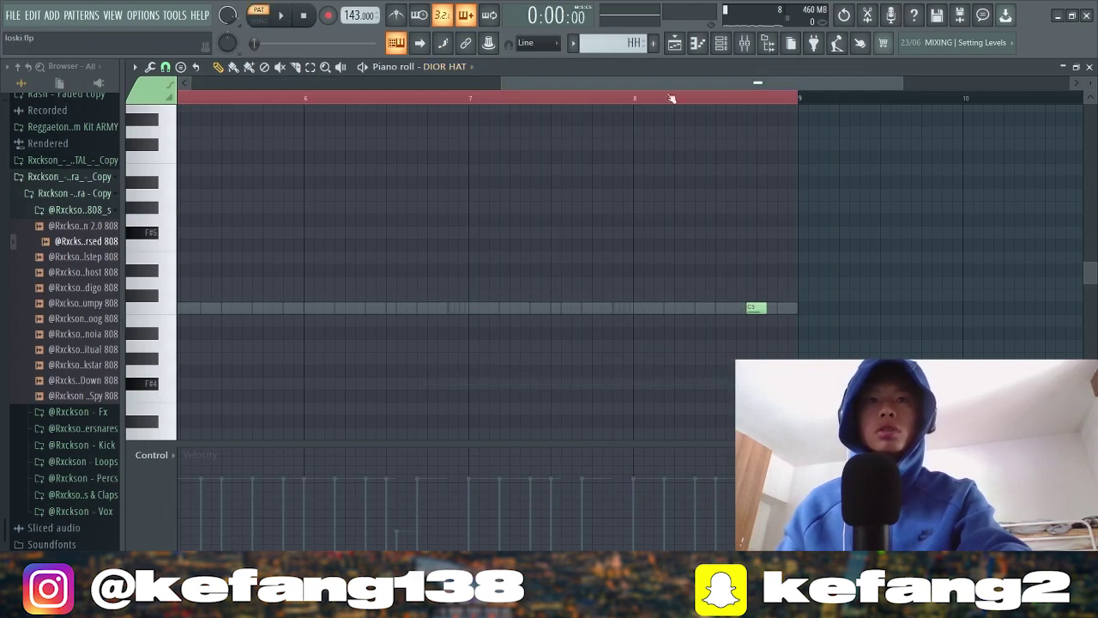
pyautogui.press('space')
pyautogui.click(674, 43)
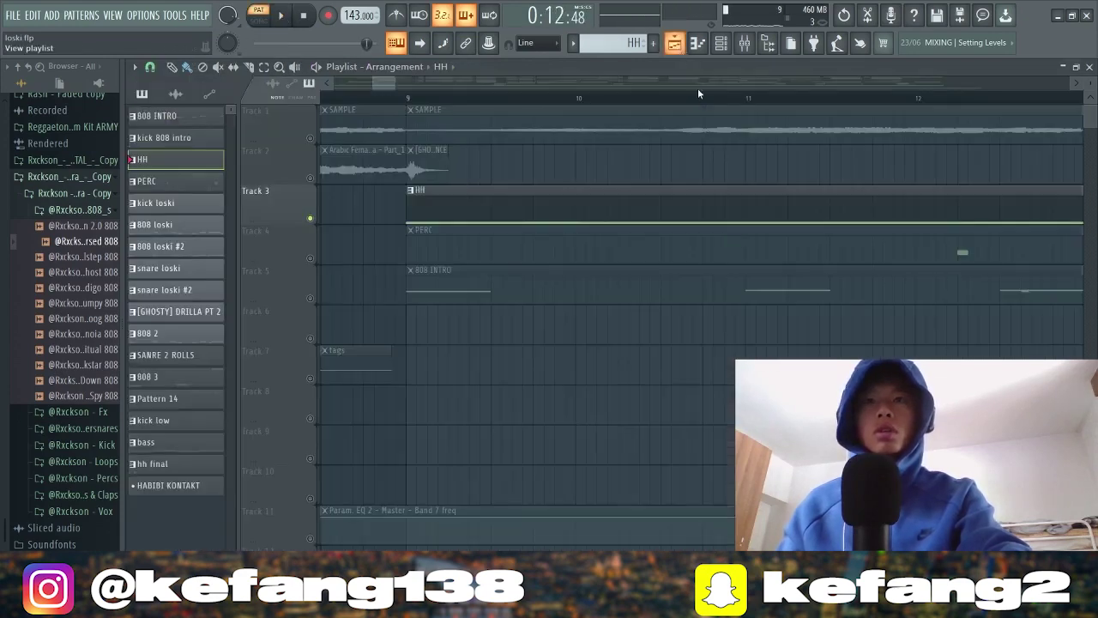
# - Solo the Loski PUG Official Video reference on Track 14, listen to it around bar 16 and restore all tracks
pyautogui.scroll(-7, 730, 240)
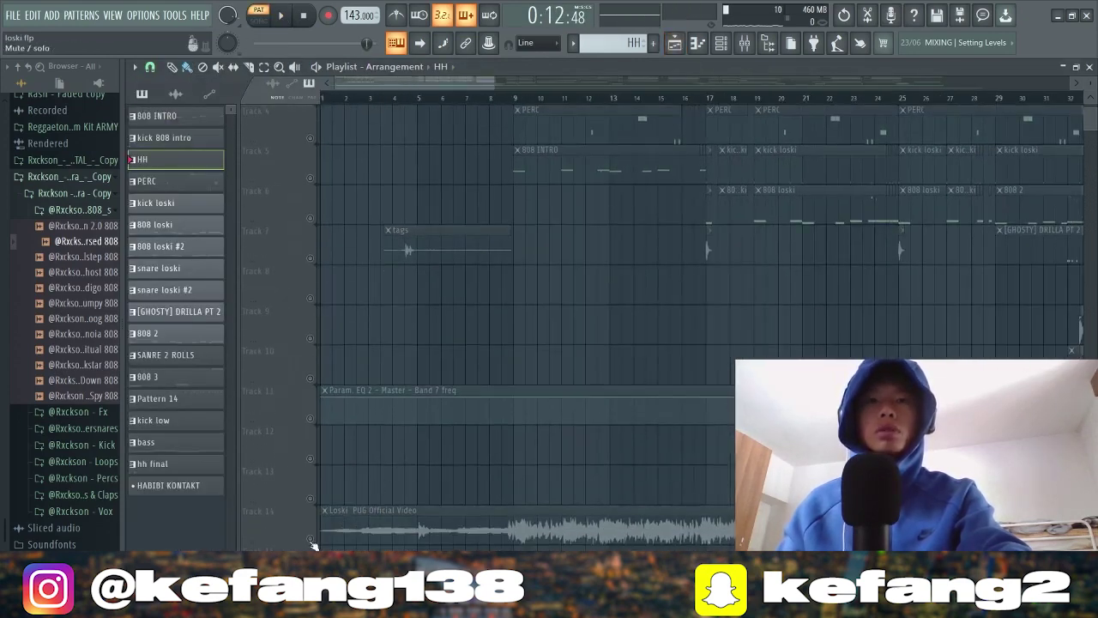
pyautogui.click(311, 540)
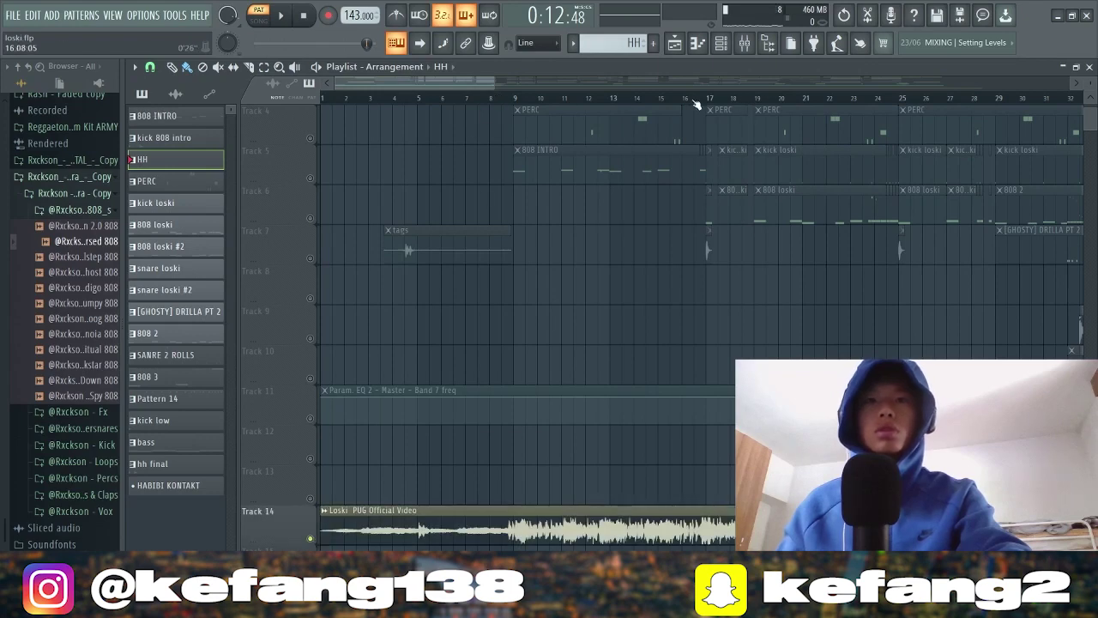
pyautogui.scroll(5, 749, 219)
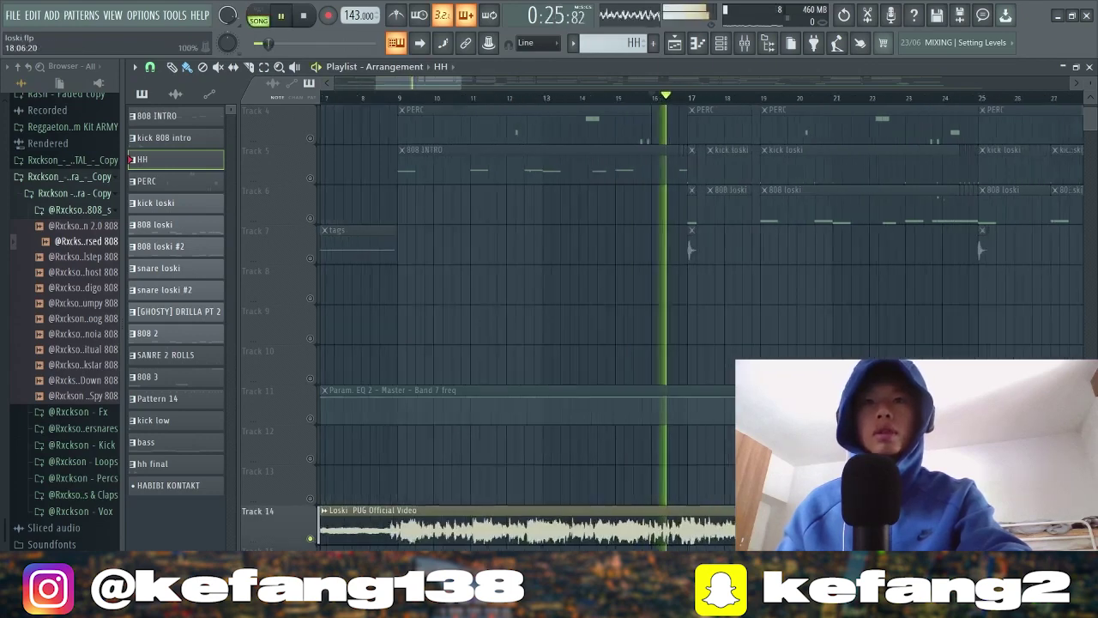
pyautogui.press('space')
pyautogui.scroll(4, 659, 533)
pyautogui.scroll(3, 658, 533)
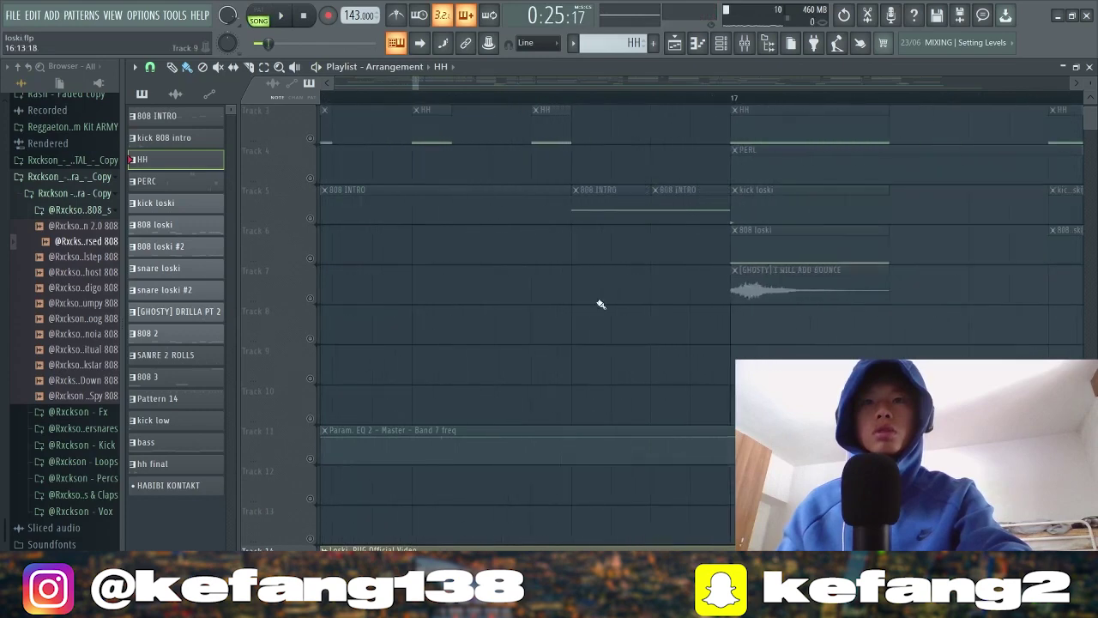
pyautogui.press('space')
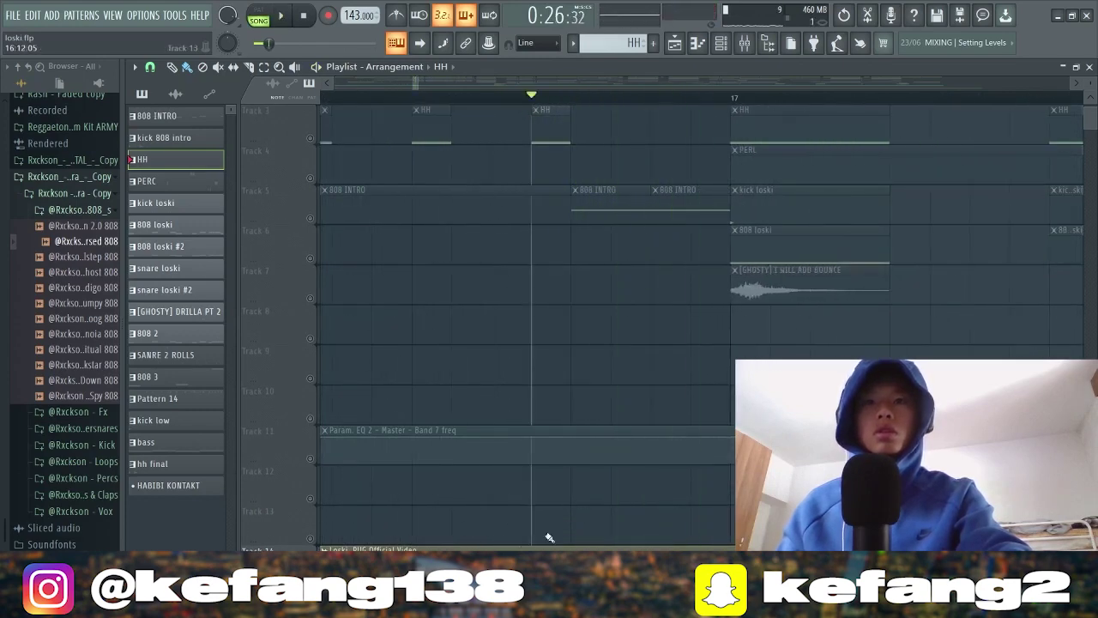
pyautogui.scroll(-6, 549, 538)
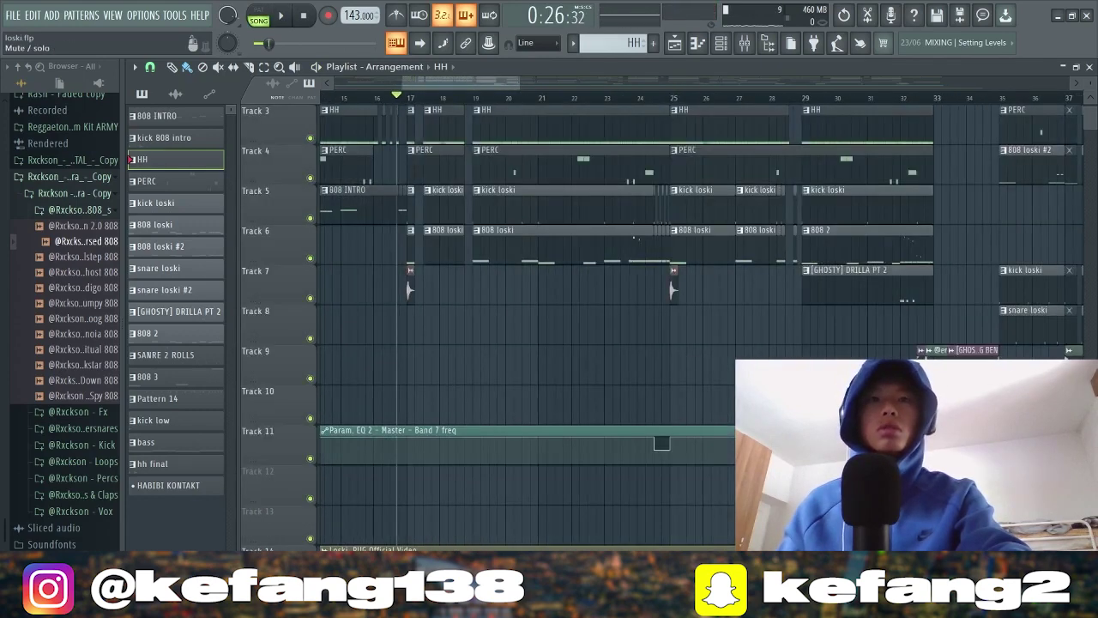
pyautogui.scroll(-3, 344, 461)
pyautogui.scroll(4, 344, 402)
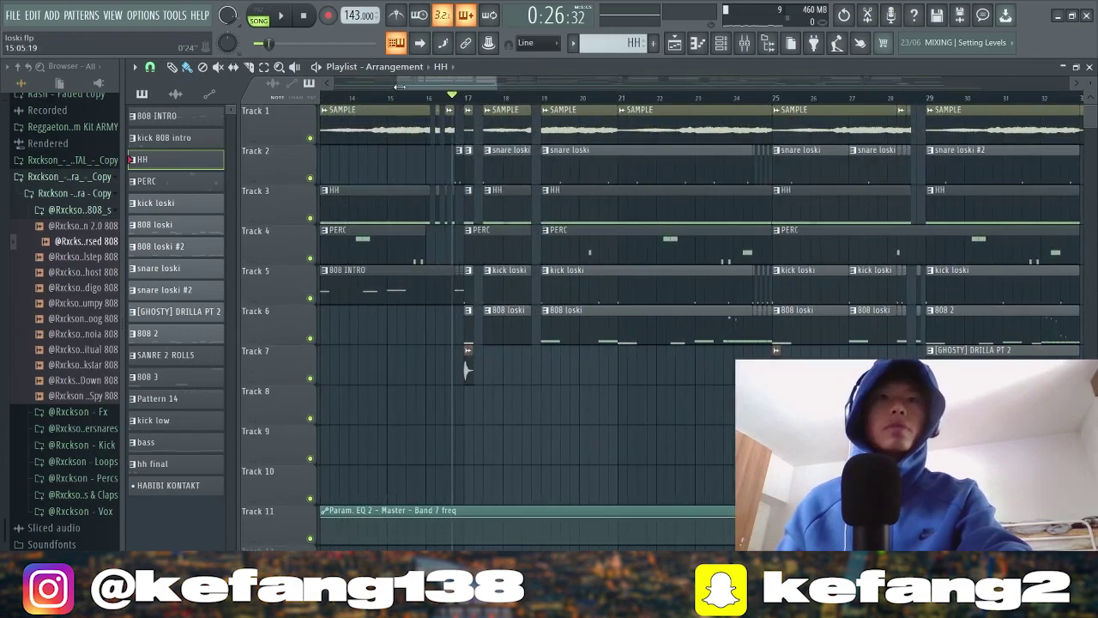
# - Open the PERC pattern in the piano roll and inspect the SNARE 1 [RIM] channel's pitch setting
pyautogui.moveTo(442, 84); pyautogui.dragTo(404, 84)
pyautogui.doubleClick(513, 241)
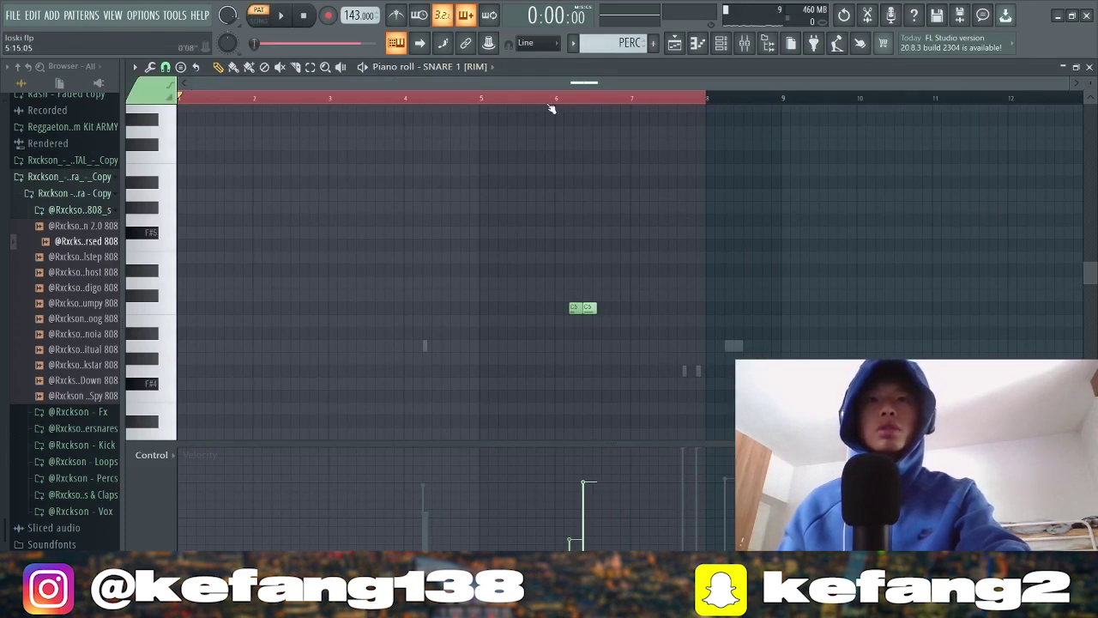
pyautogui.click(719, 43)
pyautogui.scroll(3, 296, 173)
pyautogui.click(275, 131)
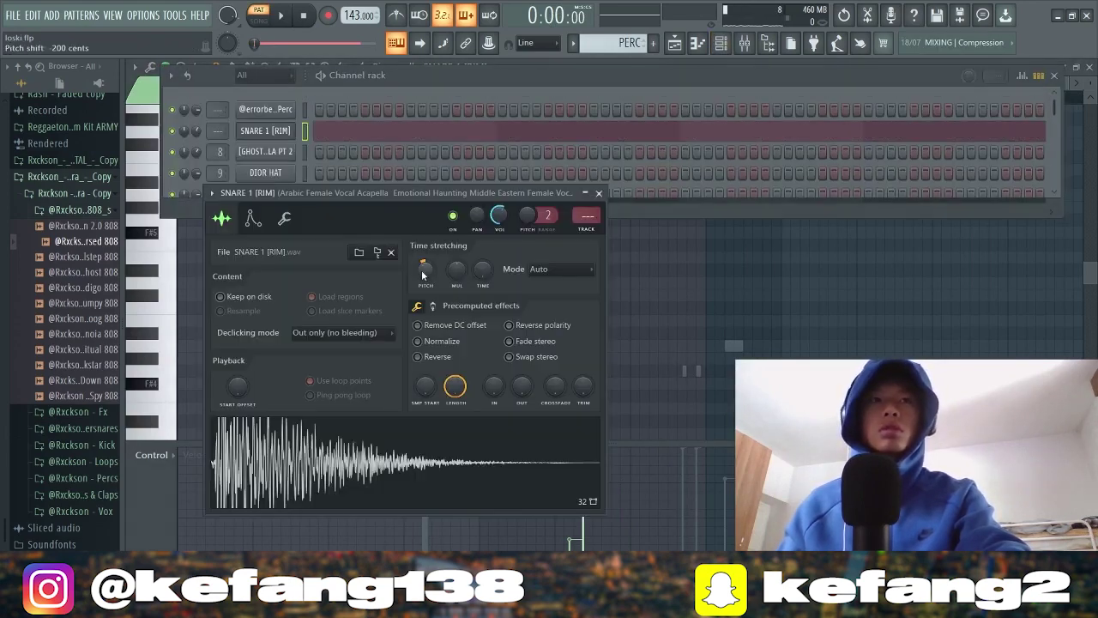
pyautogui.click(831, 274)
# - Play the two SNARE 1 [RIM] notes in bar 6 and switch the target channel to KSHMR_Hi_Perc_15
pyautogui.click(563, 102)
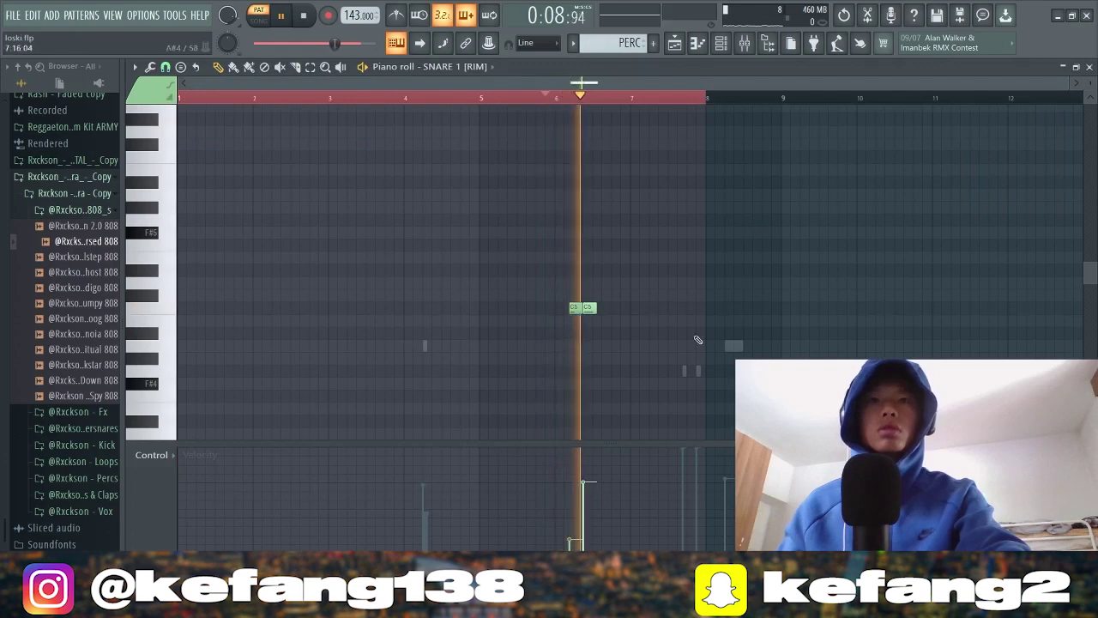
pyautogui.scroll(4, 585, 338)
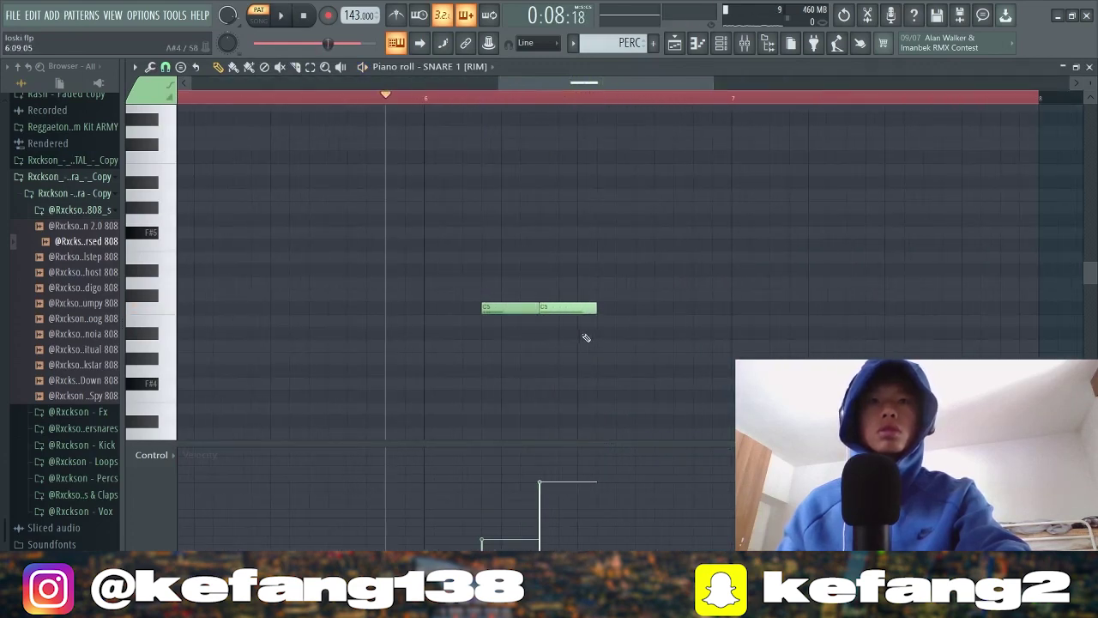
pyautogui.scroll(-3, 586, 338)
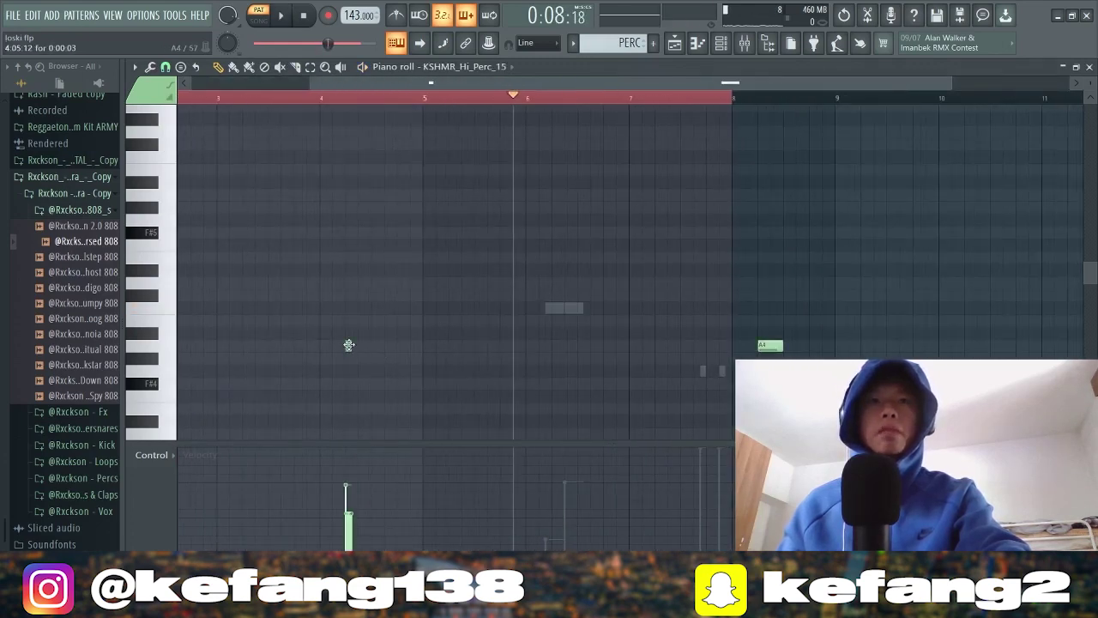
# - Listen to the KSHMR_Hi_Perc_15 roll in bar 4 and examine the roll and the single A4 note in bar 8
pyautogui.scroll(-2, 348, 345)
pyautogui.scroll(6, 420, 378)
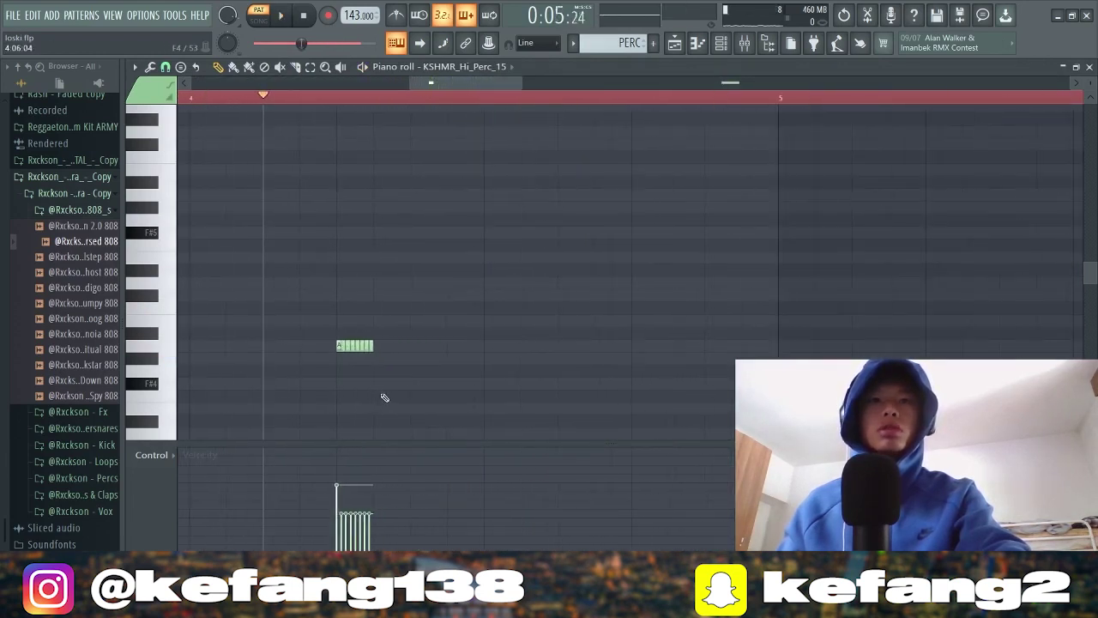
pyautogui.scroll(-6, 390, 396)
pyautogui.scroll(4, 730, 371)
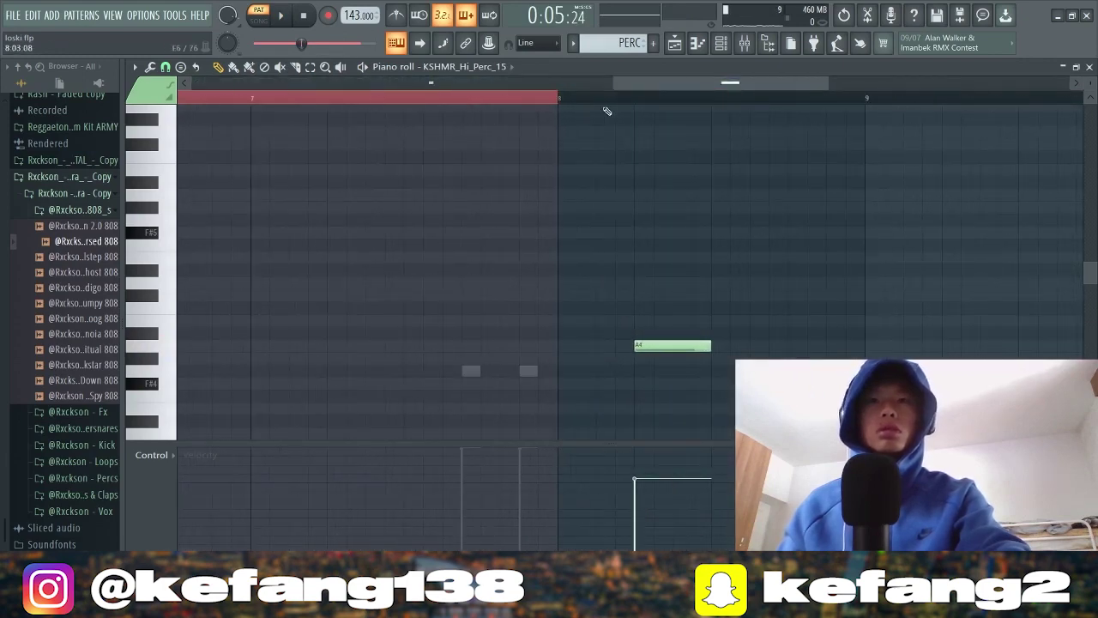
pyautogui.scroll(-5, 670, 344)
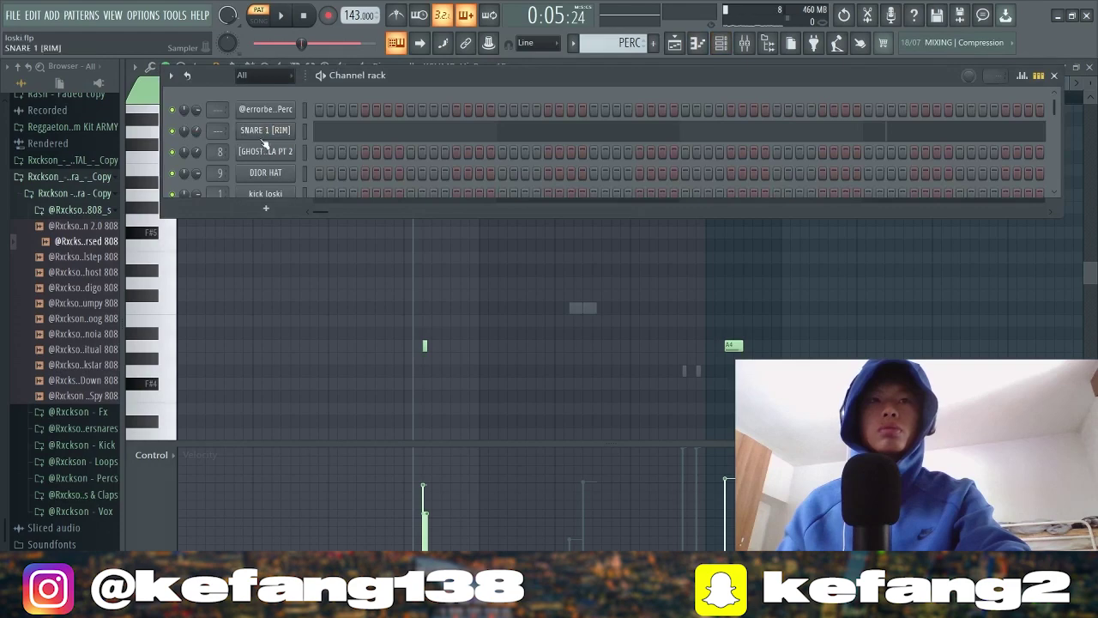
# - Find KSHMR_Hi_Perc_15 in the channel rack and inspect its volume envelope
pyautogui.click(265, 137)
pyautogui.click(599, 192)
pyautogui.scroll(-3, 291, 159)
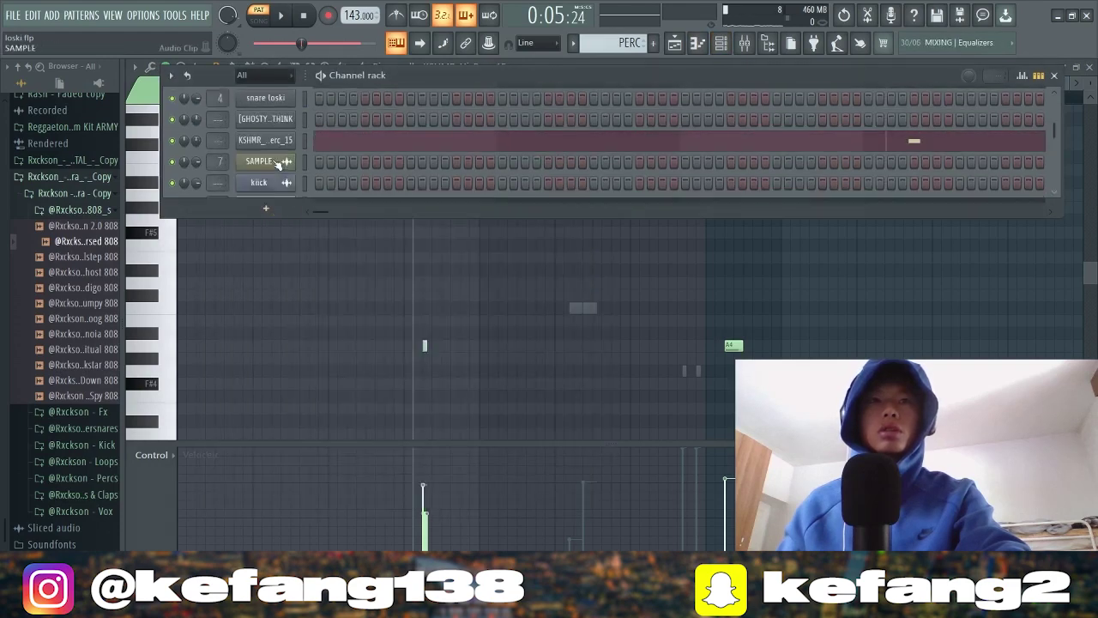
pyautogui.scroll(3, 288, 159)
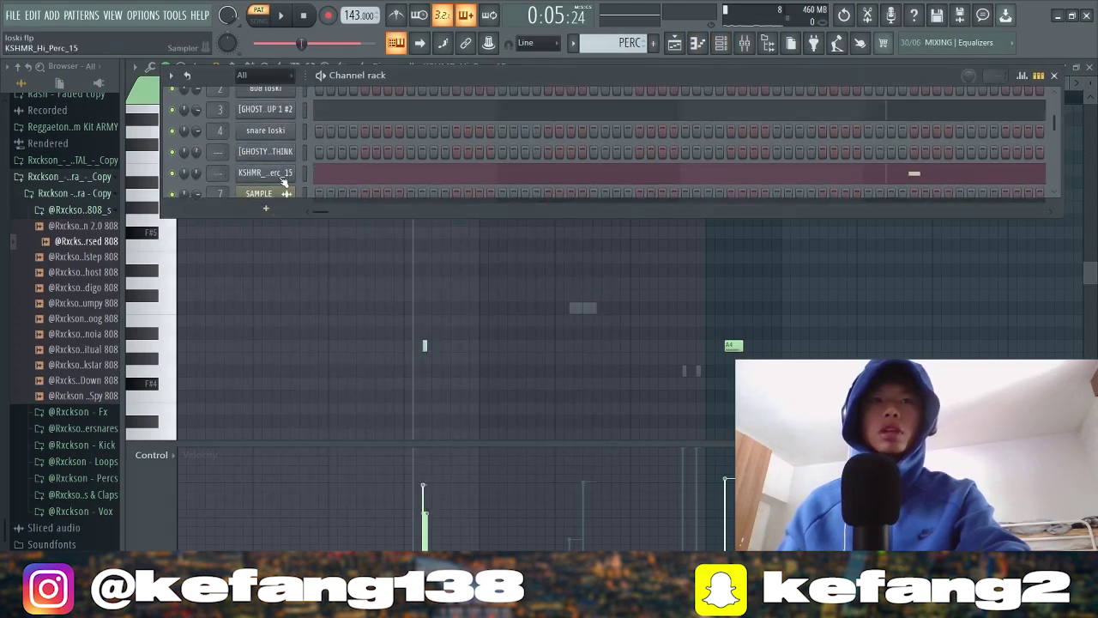
pyautogui.click(273, 174)
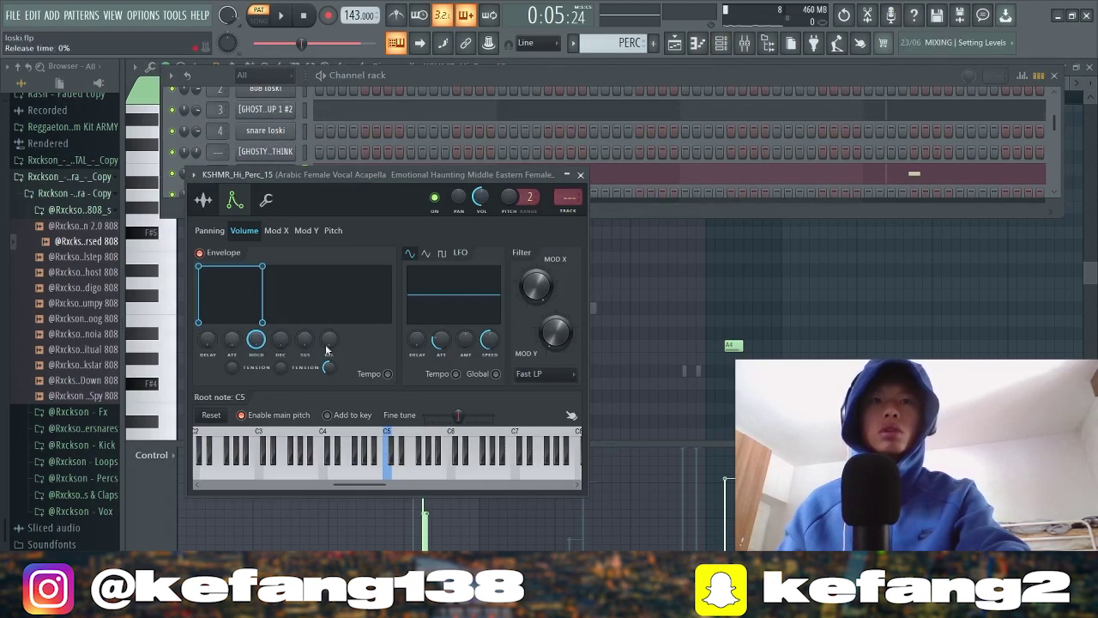
pyautogui.rightClick(648, 383)
# - Select the KSHMR_Hi_Perc_15 A4 note in bar 8 and listen to it
pyautogui.scroll(2, 831, 311)
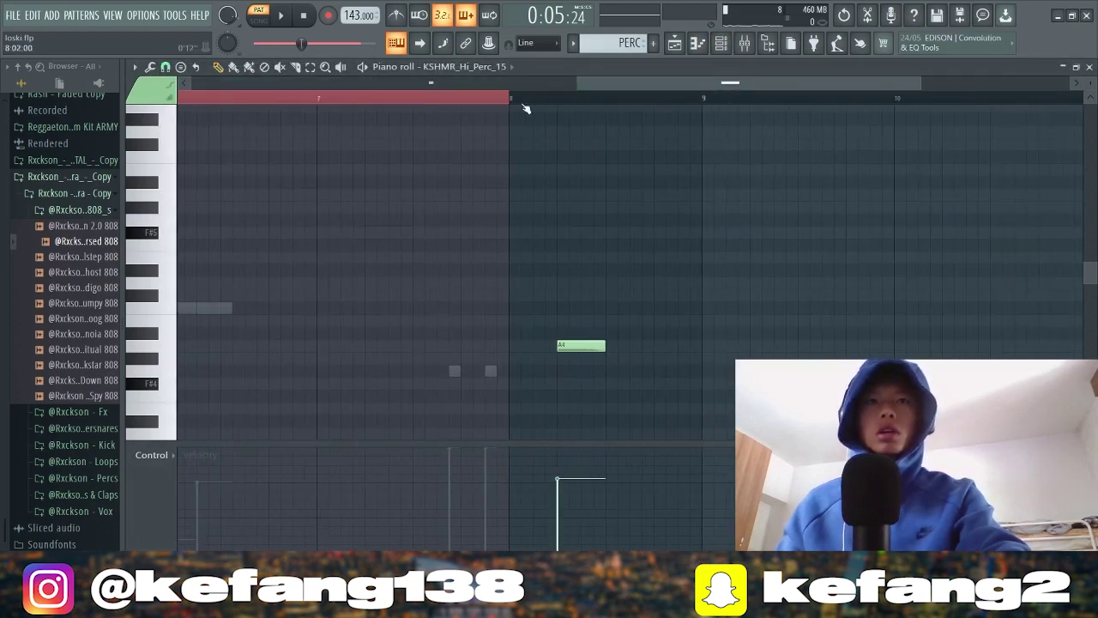
pyautogui.moveTo(526, 108); pyautogui.dragTo(668, 123)
pyautogui.press('space')
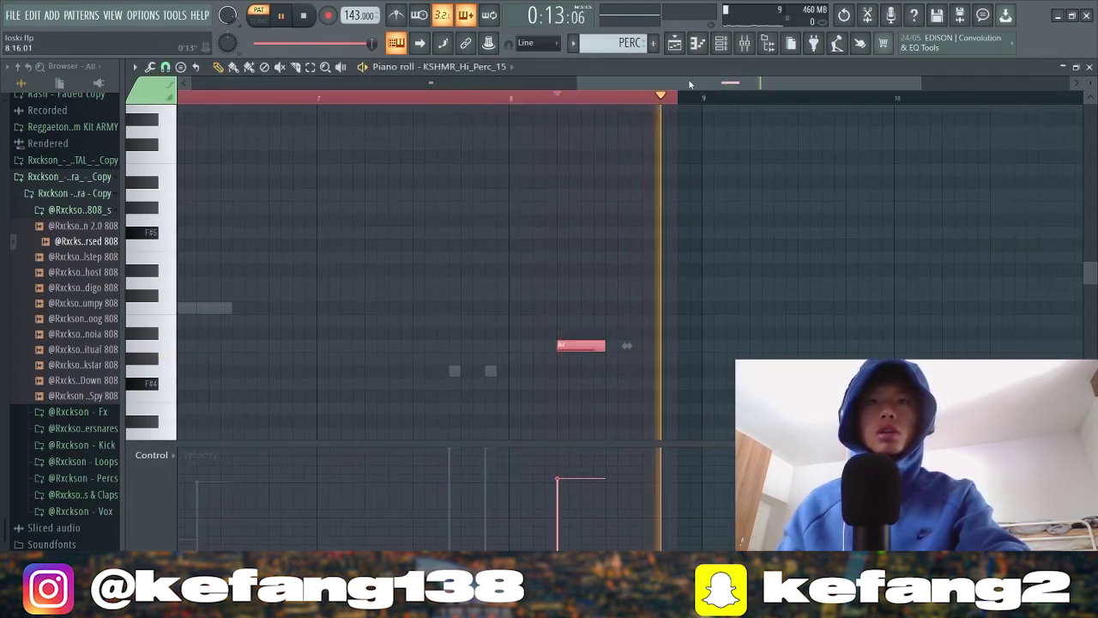
pyautogui.press('space')
# - Switch the target channel to [GHOSTY] 1UP 1 #2, play its two G4 notes in bar 7 and return to the playlist
pyautogui.scroll(-3, 500, 358)
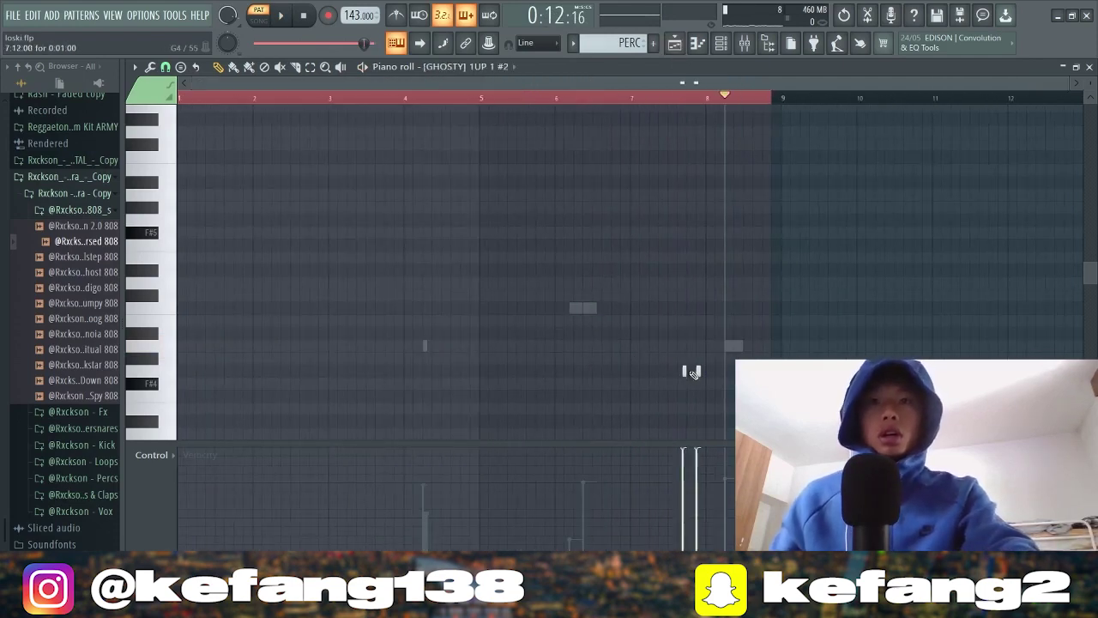
pyautogui.scroll(3, 709, 344)
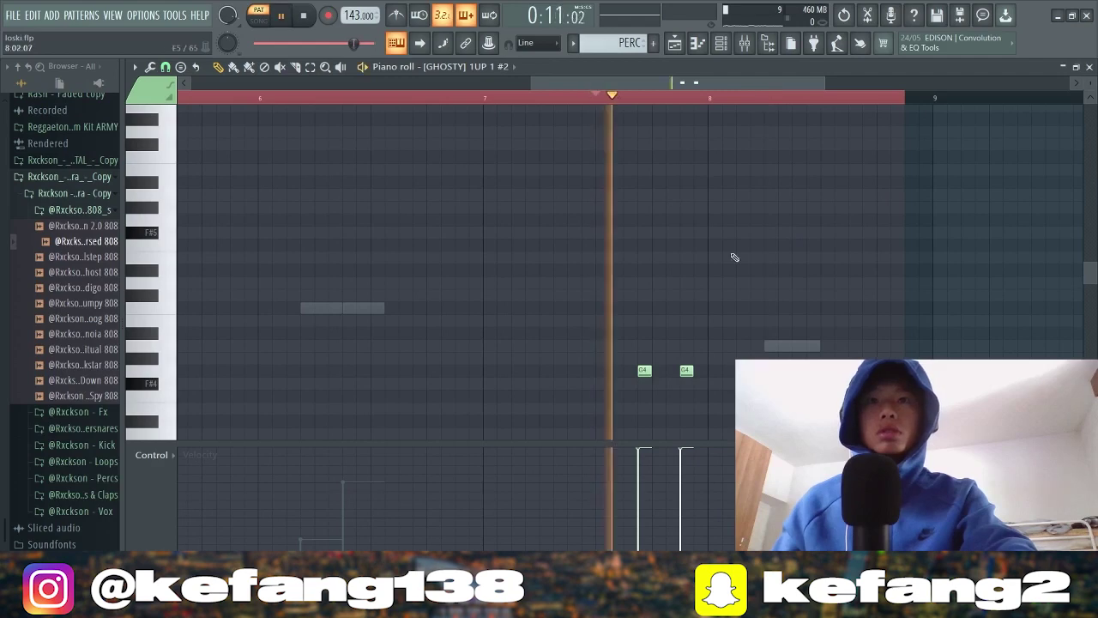
pyautogui.press('space')
pyautogui.scroll(-4, 794, 347)
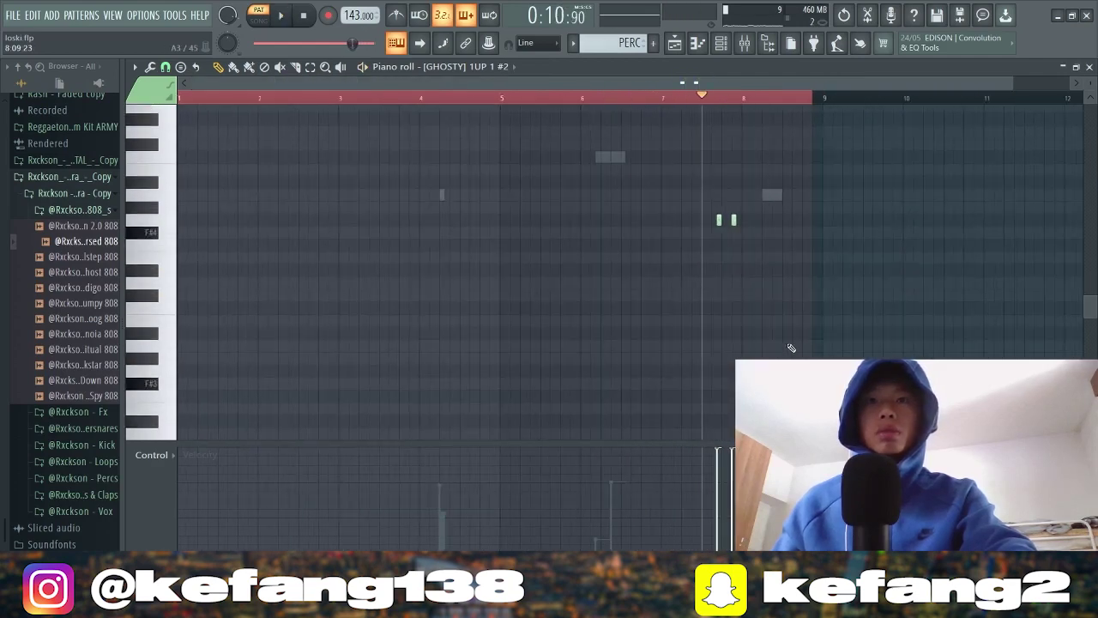
pyautogui.scroll(4, 781, 347)
pyautogui.press('Escape')
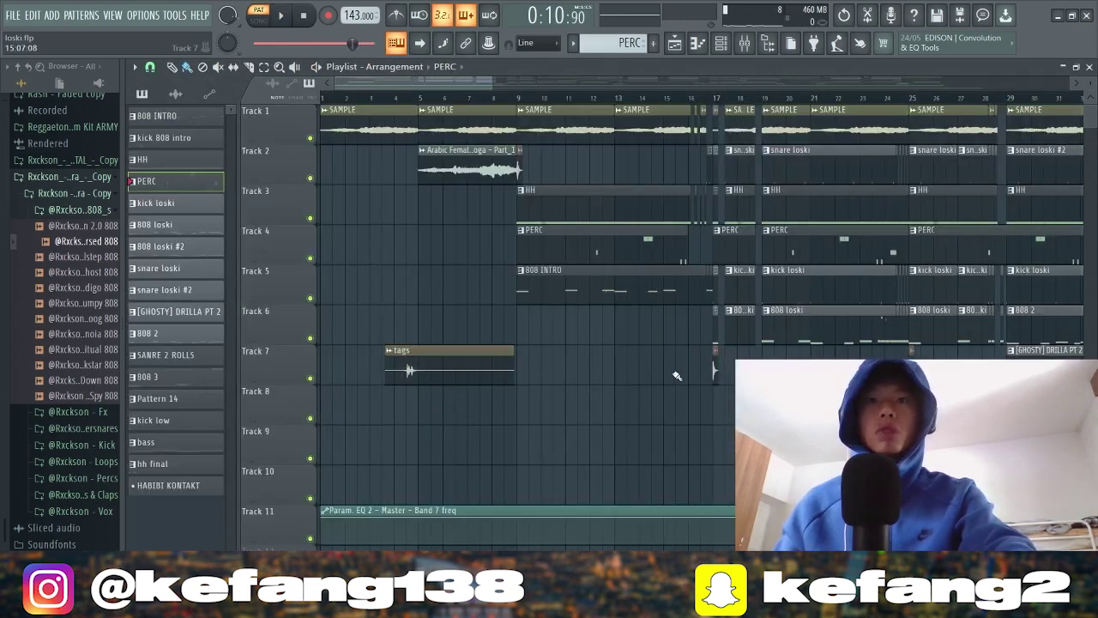
pyautogui.scroll(3, 672, 372)
pyautogui.scroll(-4, 672, 373)
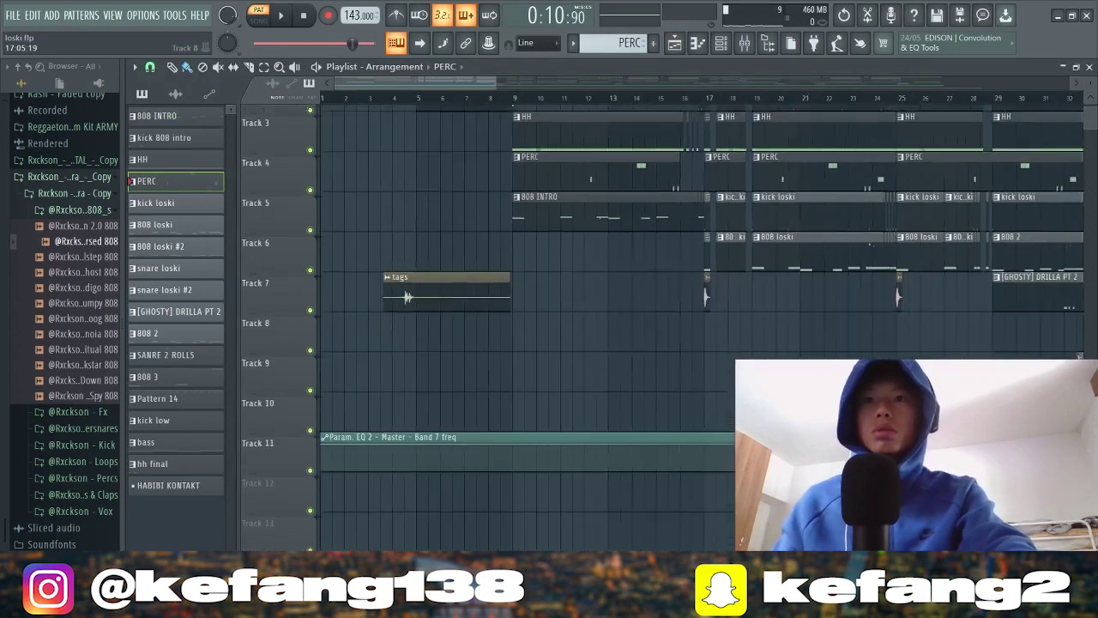
pyautogui.scroll(2, 672, 372)
pyautogui.scroll(-3, 691, 523)
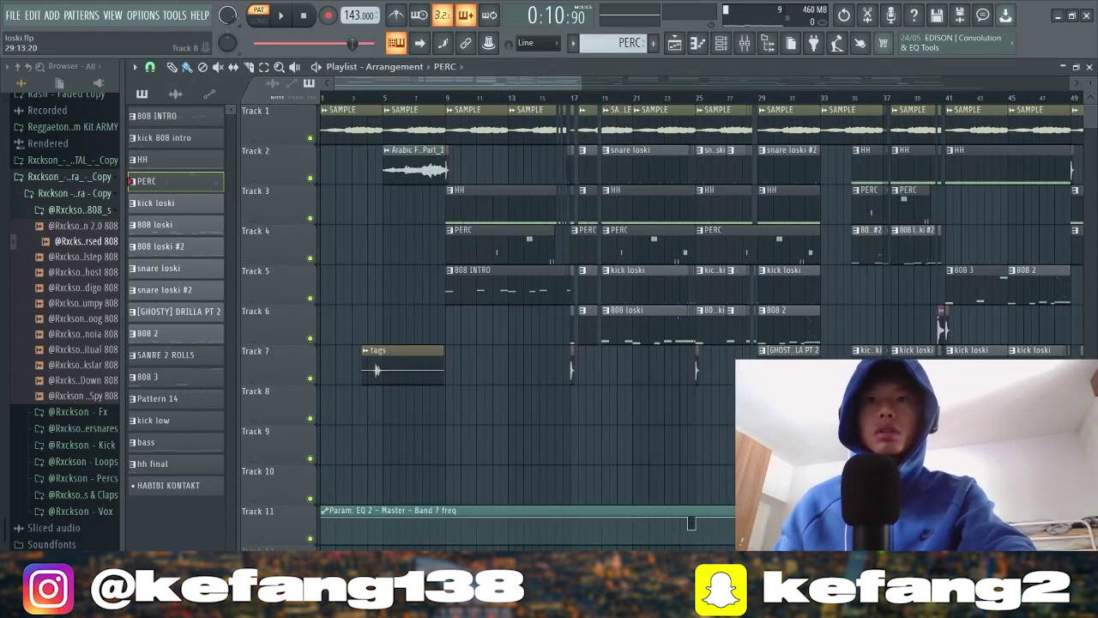
pyautogui.scroll(-2, 632, 464)
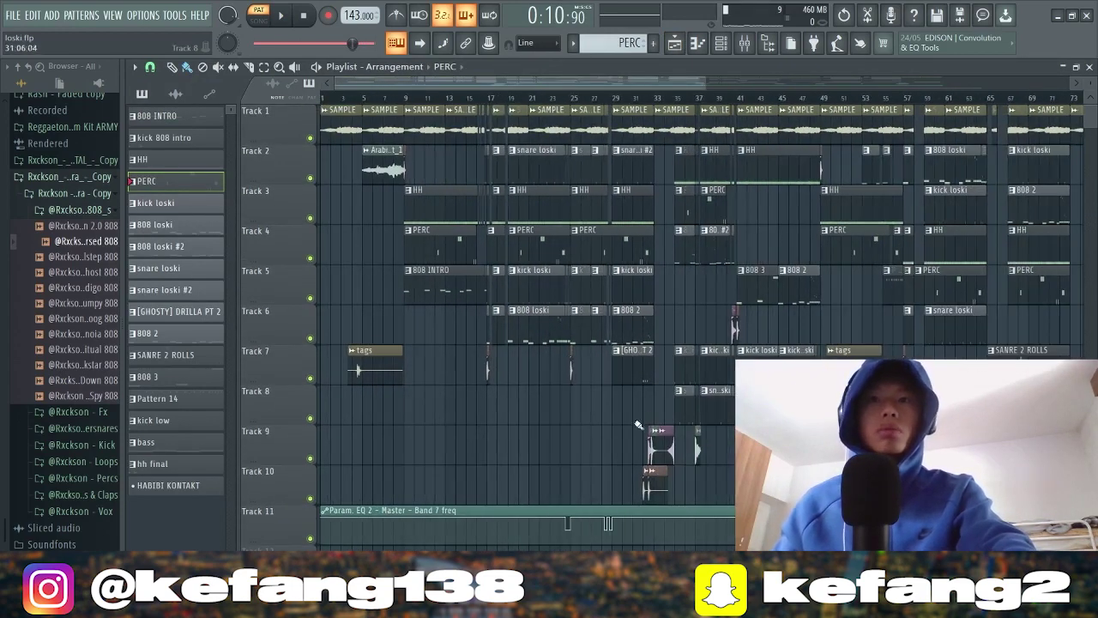
# - Open the snare loski pattern from bar 19 of Track 2 in the piano roll and play it
pyautogui.scroll(4, 421, 453)
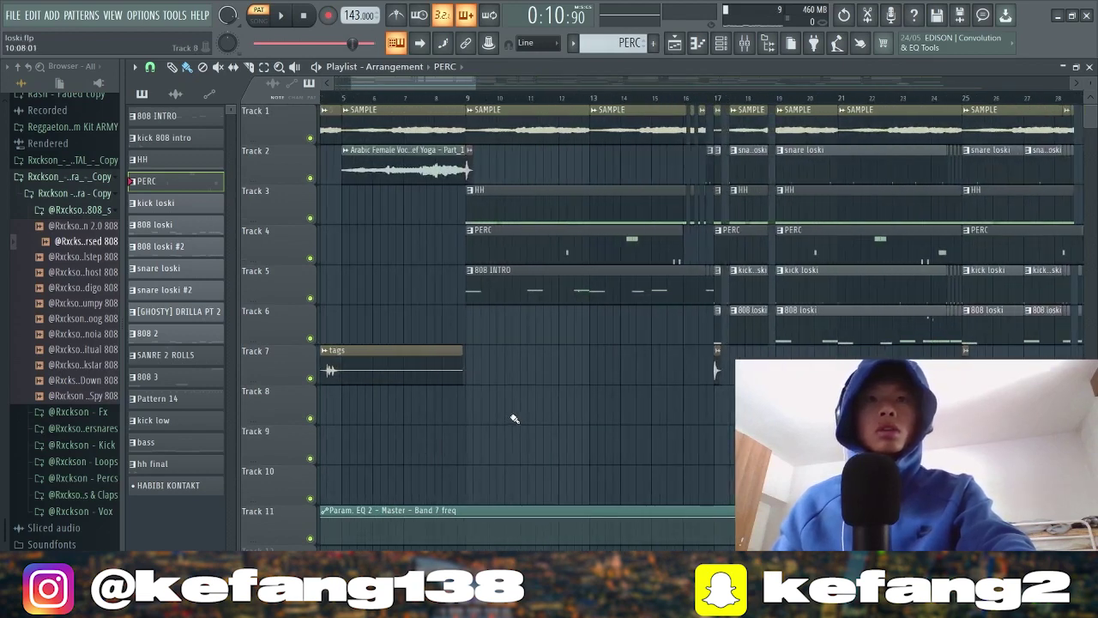
pyautogui.scroll(5, 431, 230)
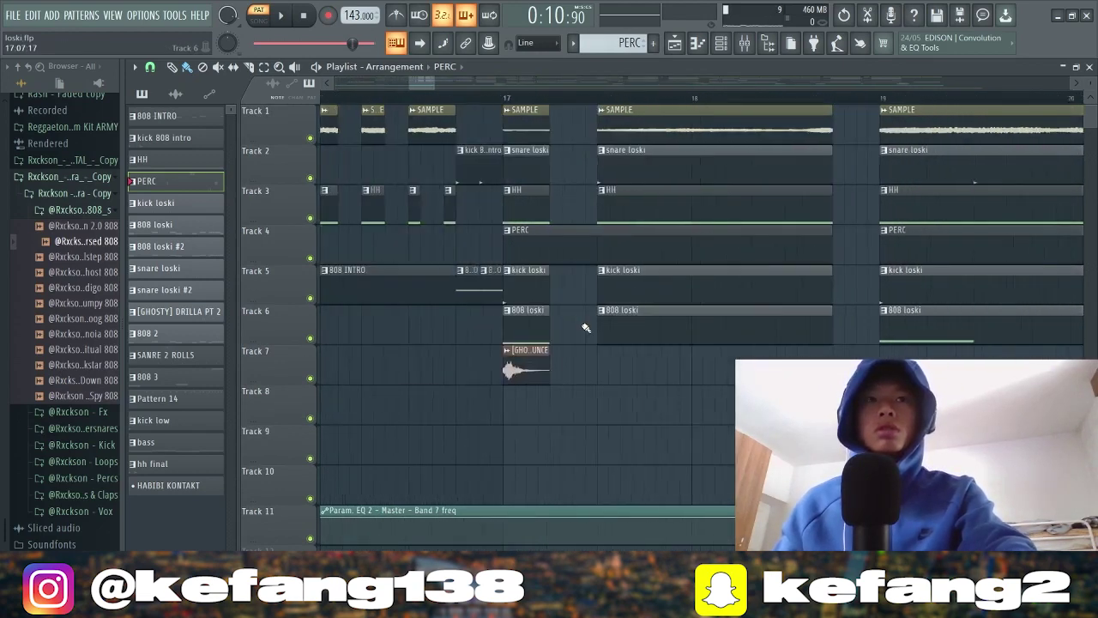
pyautogui.scroll(-1, 588, 326)
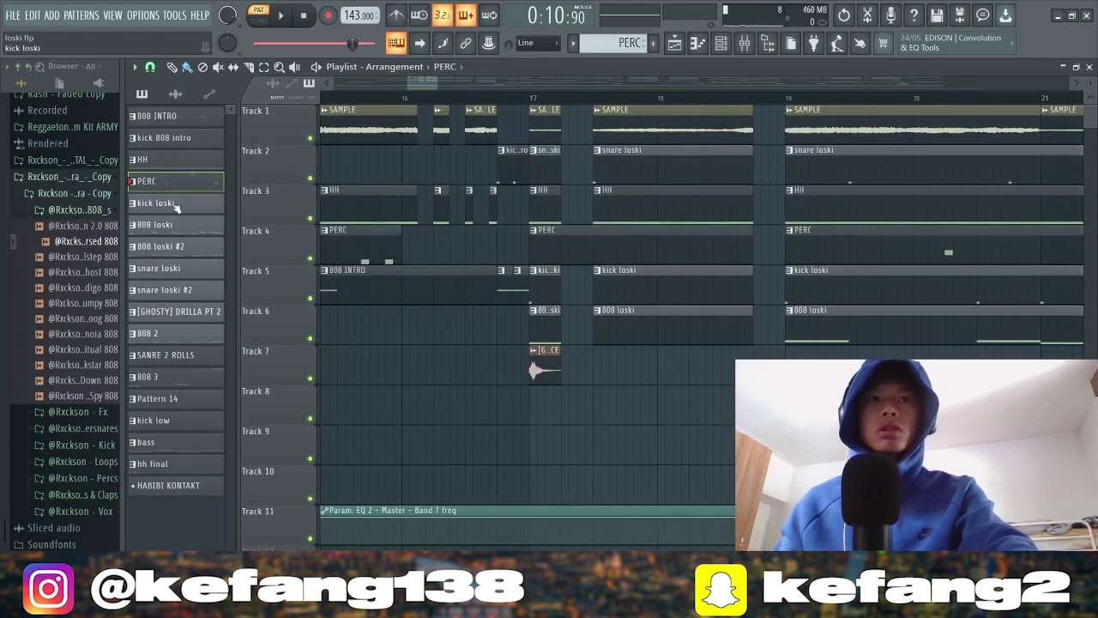
pyautogui.scroll(-2, 835, 283)
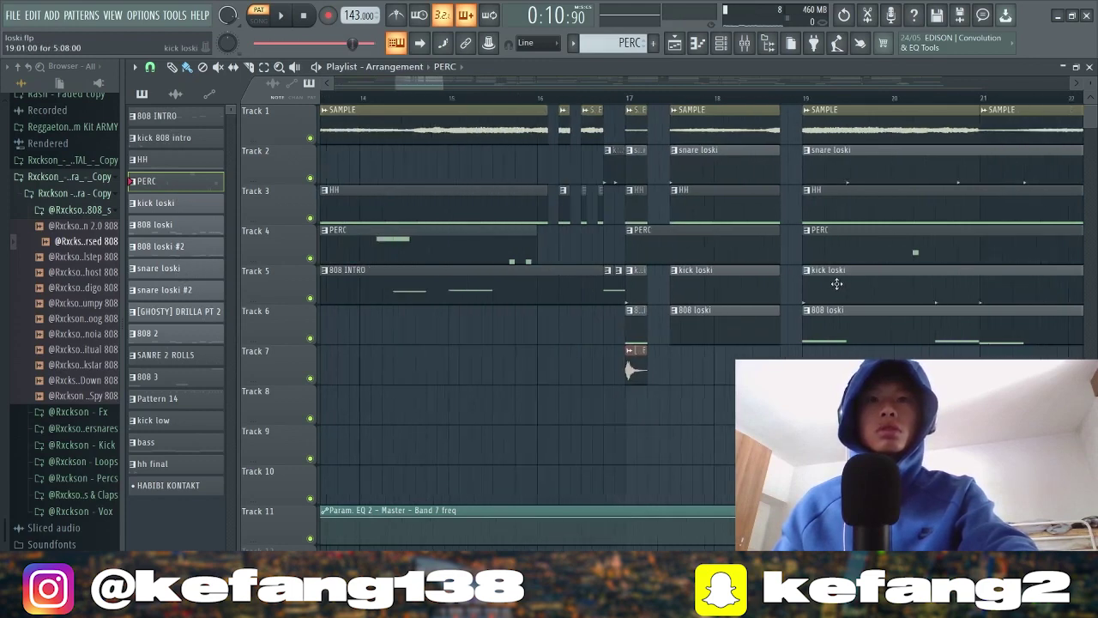
pyautogui.doubleClick(815, 163)
pyautogui.press('space')
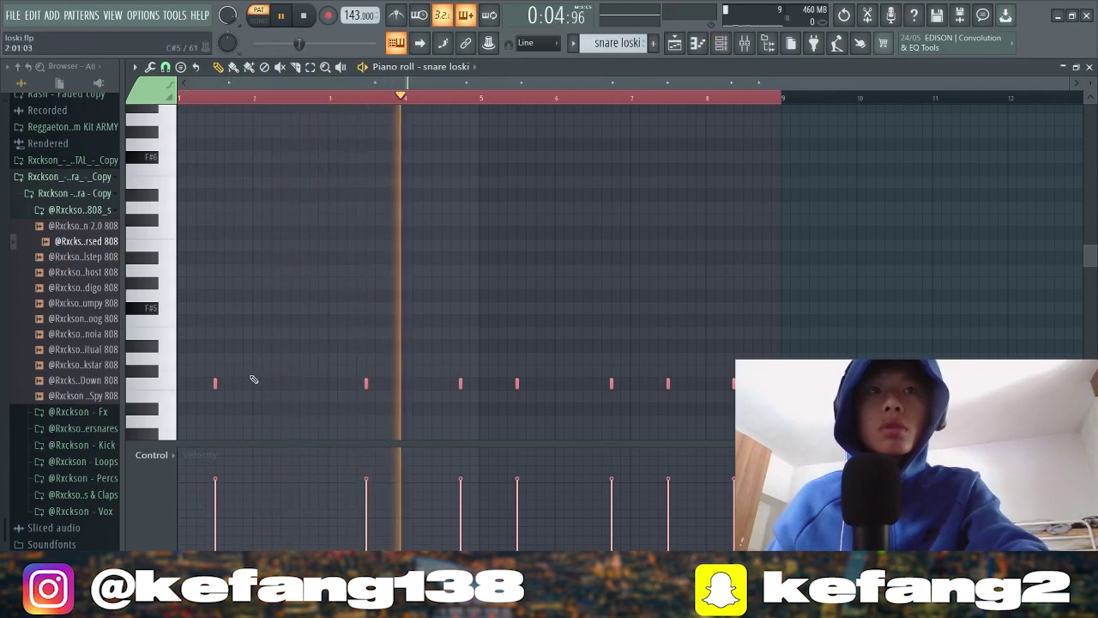
pyautogui.scroll(4, 55, 414)
pyautogui.scroll(10, 53, 413)
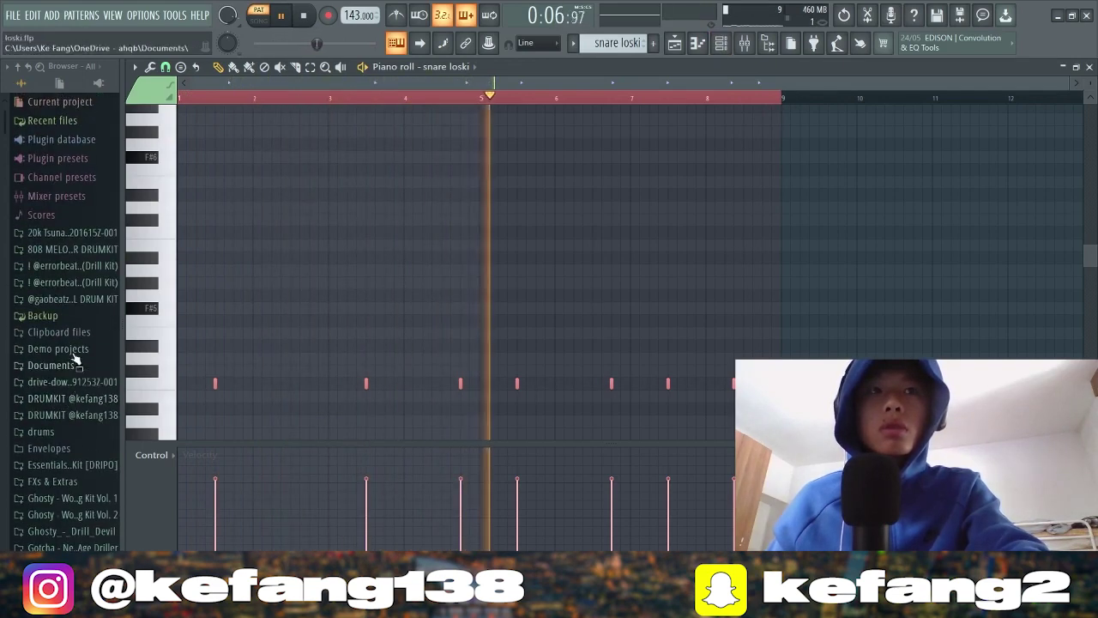
pyautogui.click(78, 300)
pyautogui.press('space')
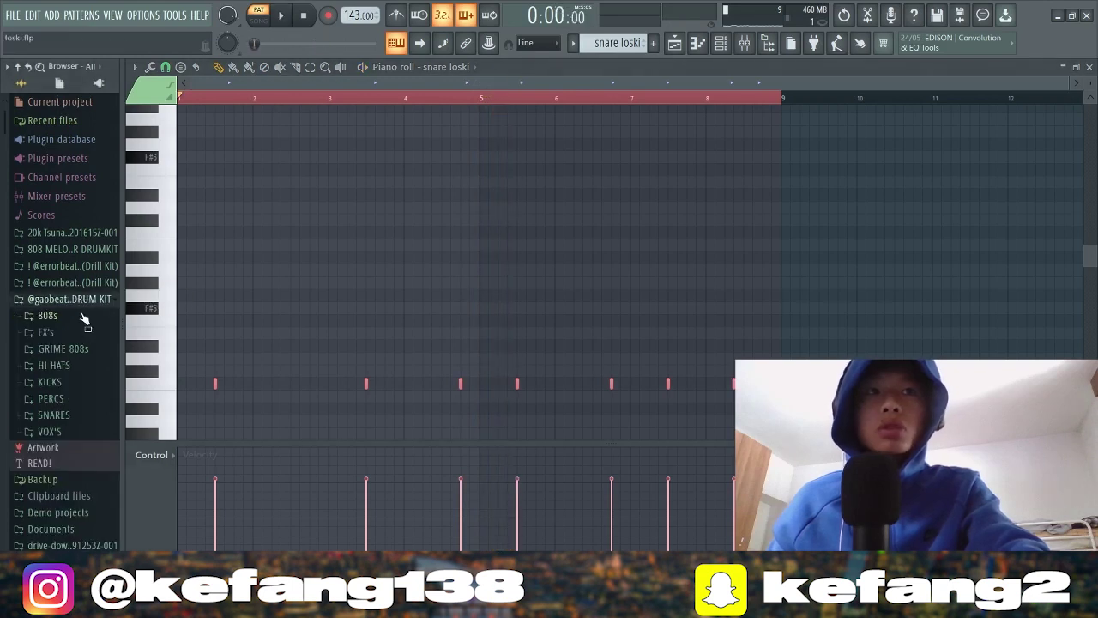
pyautogui.click(83, 417)
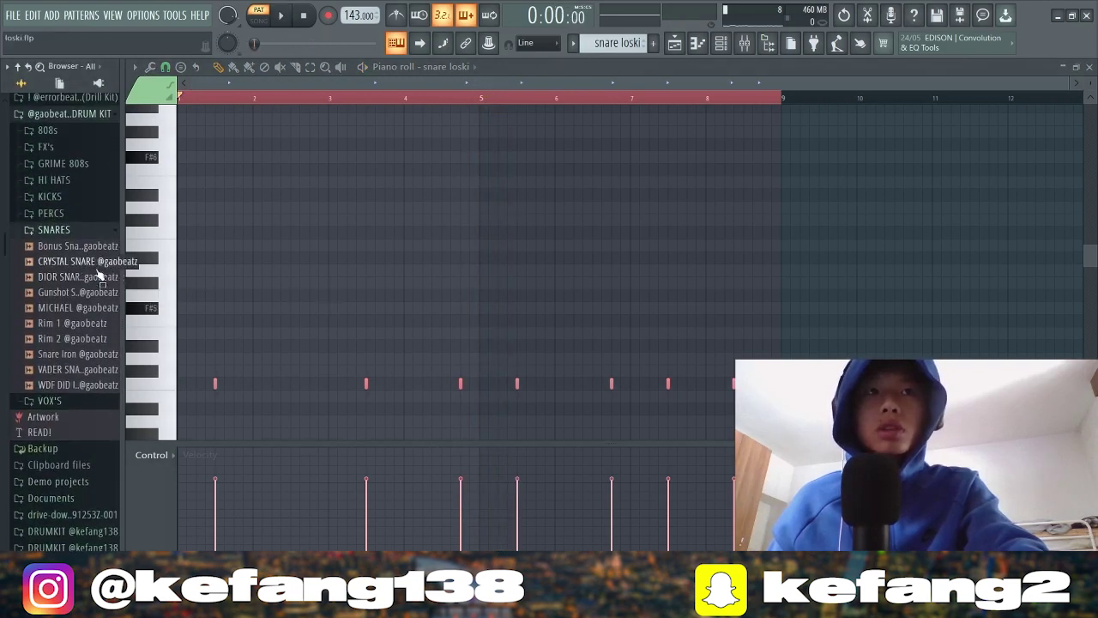
pyautogui.click(718, 44)
pyautogui.click(280, 135)
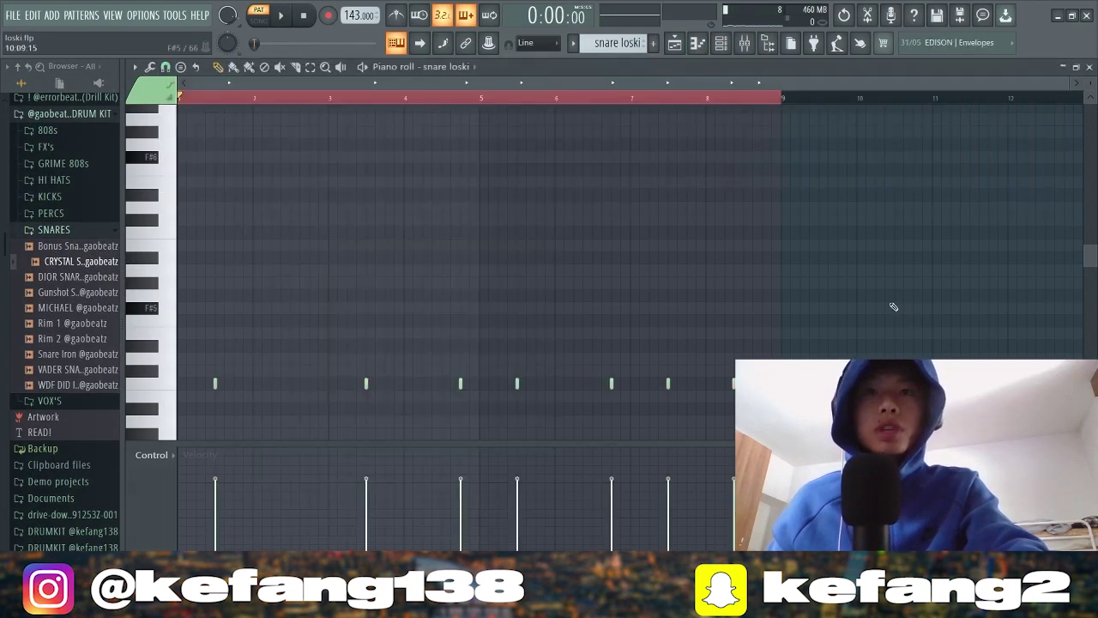
# - Save the project, listen to the snare loski pattern through bar 8 and return to the playlist
pyautogui.hotkey('ctrl', 's')
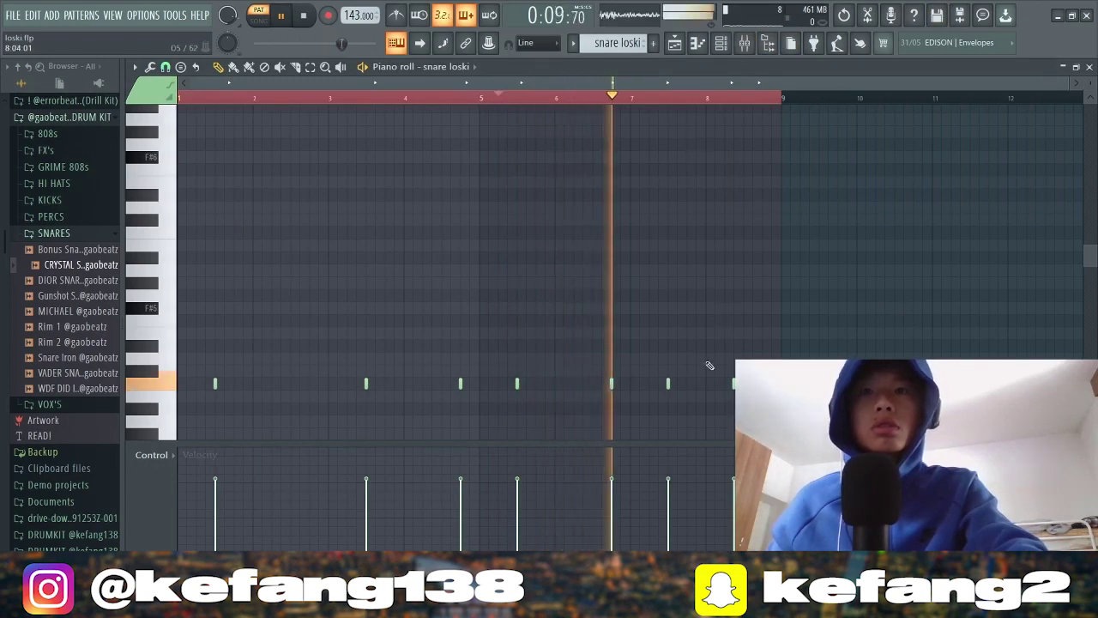
pyautogui.scroll(2, 798, 394)
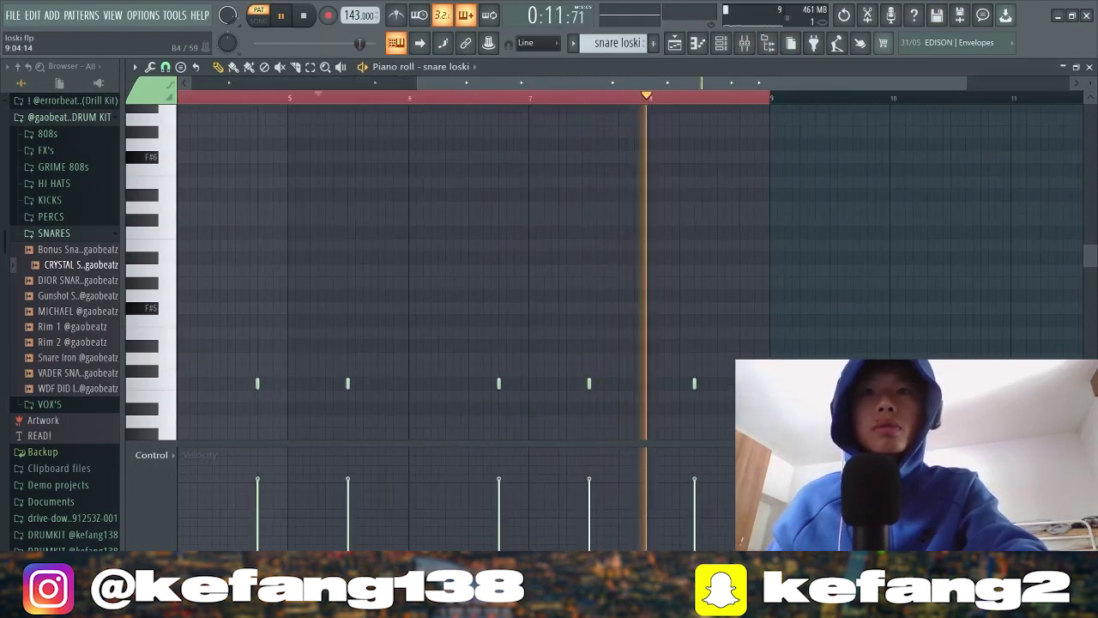
pyautogui.scroll(-2, 677, 82)
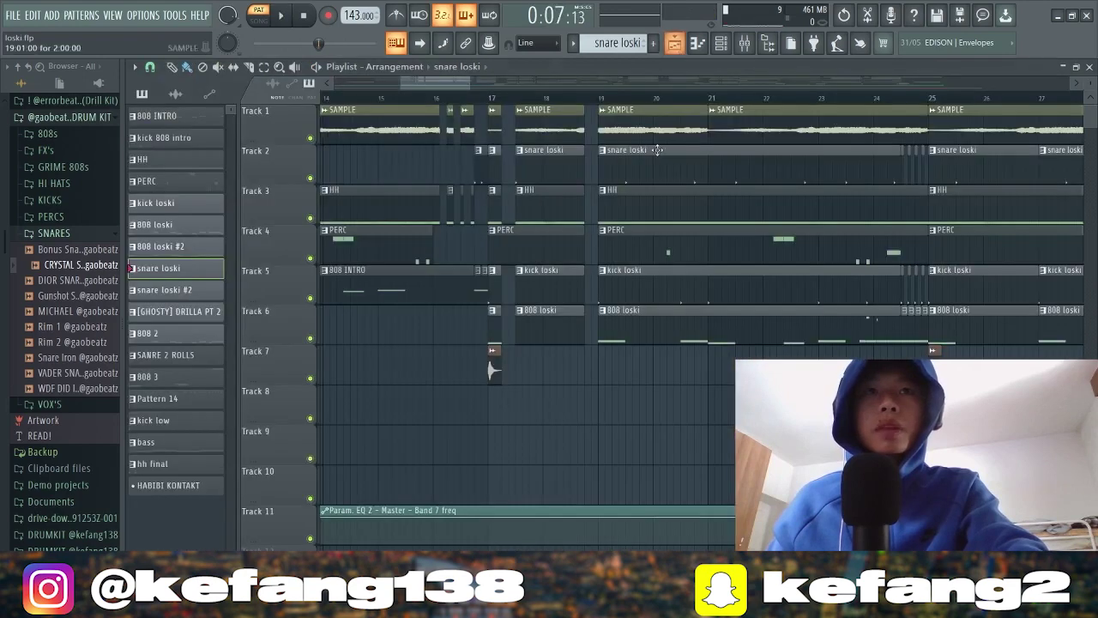
# - Open the SANRE 2 ROLLS pattern, play it and select the F#5 snare roll notes in bar 4
pyautogui.doubleClick(203, 360)
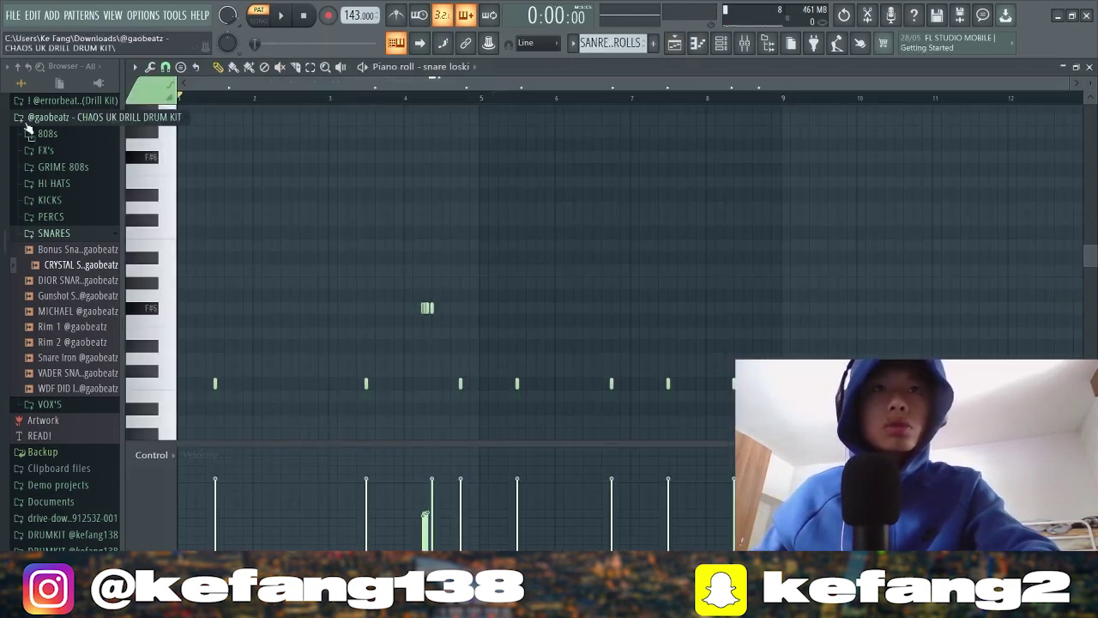
pyautogui.press('space')
pyautogui.scroll(2, 423, 390)
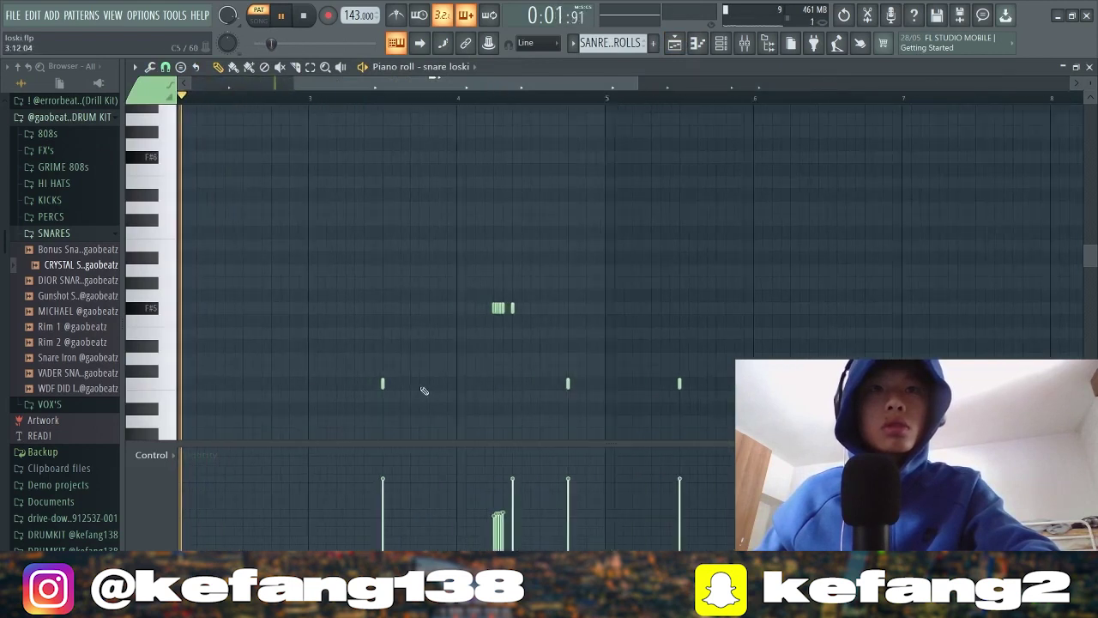
pyautogui.scroll(1, 421, 390)
pyautogui.moveTo(564, 290); pyautogui.dragTo(521, 377)
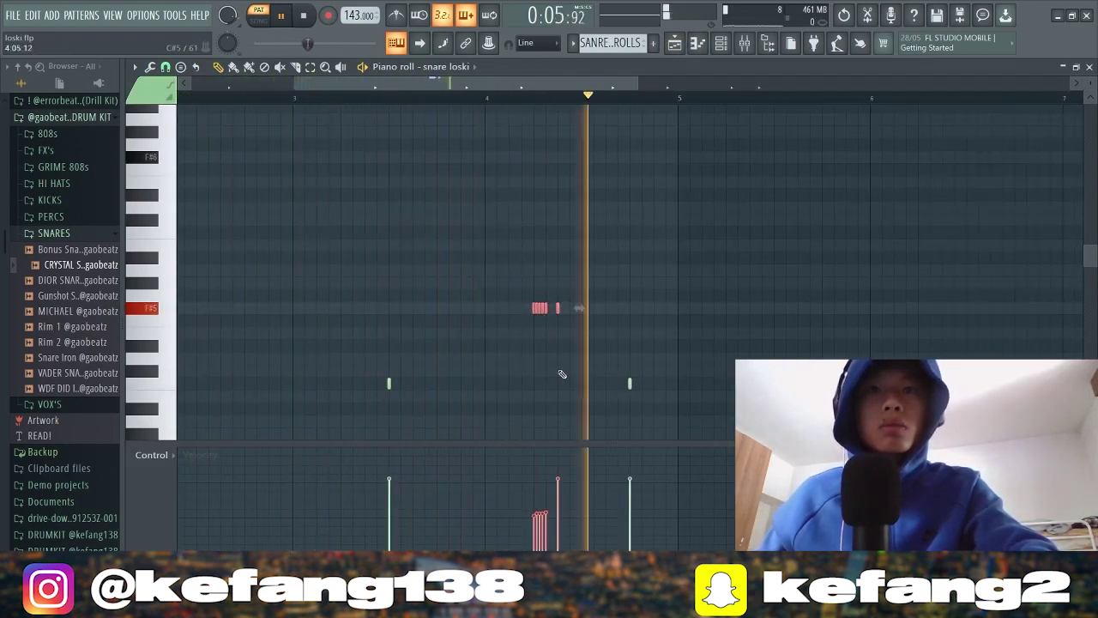
pyautogui.scroll(-3, 795, 269)
pyautogui.press('space')
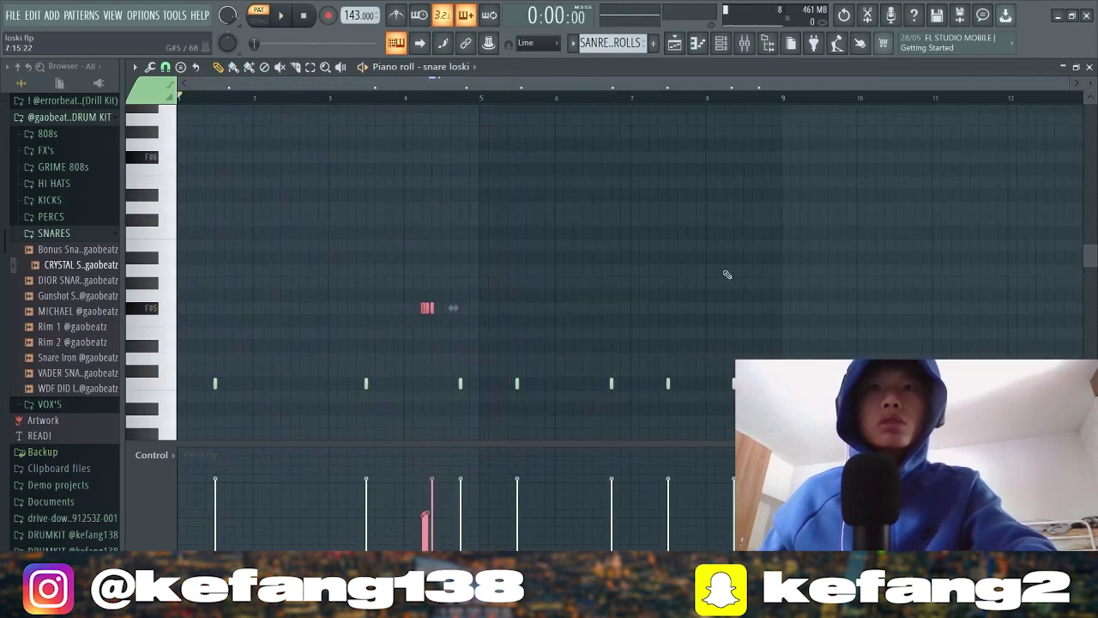
# - Return to the playlist and undo the last piano roll note deselection
pyautogui.click(674, 47)
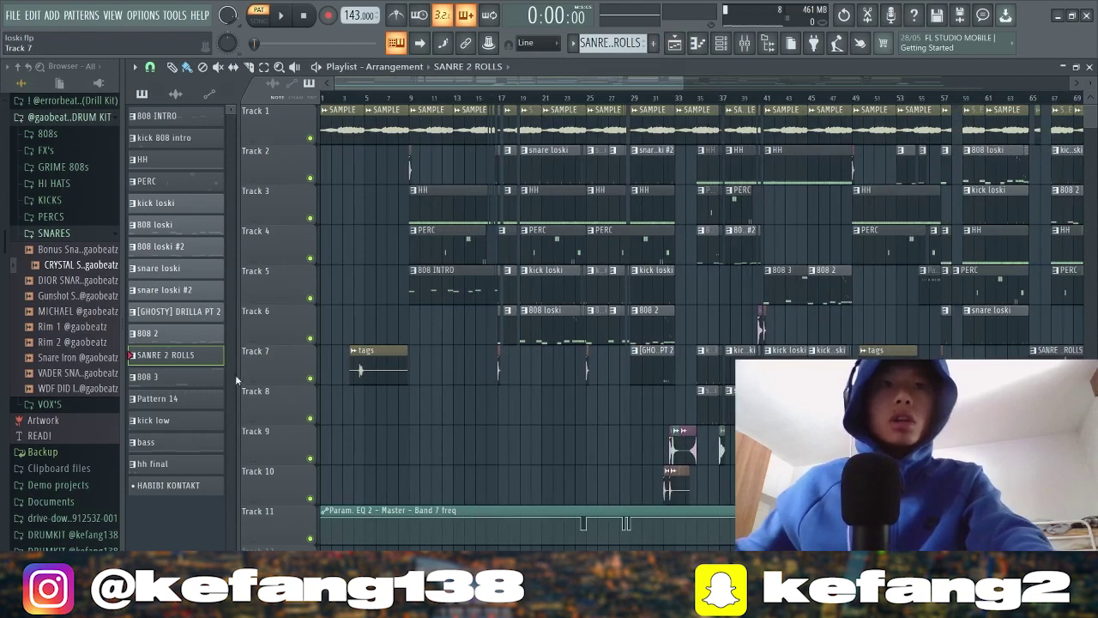
pyautogui.scroll(-2, 410, 397)
pyautogui.hotkey('ctrl', 'z')
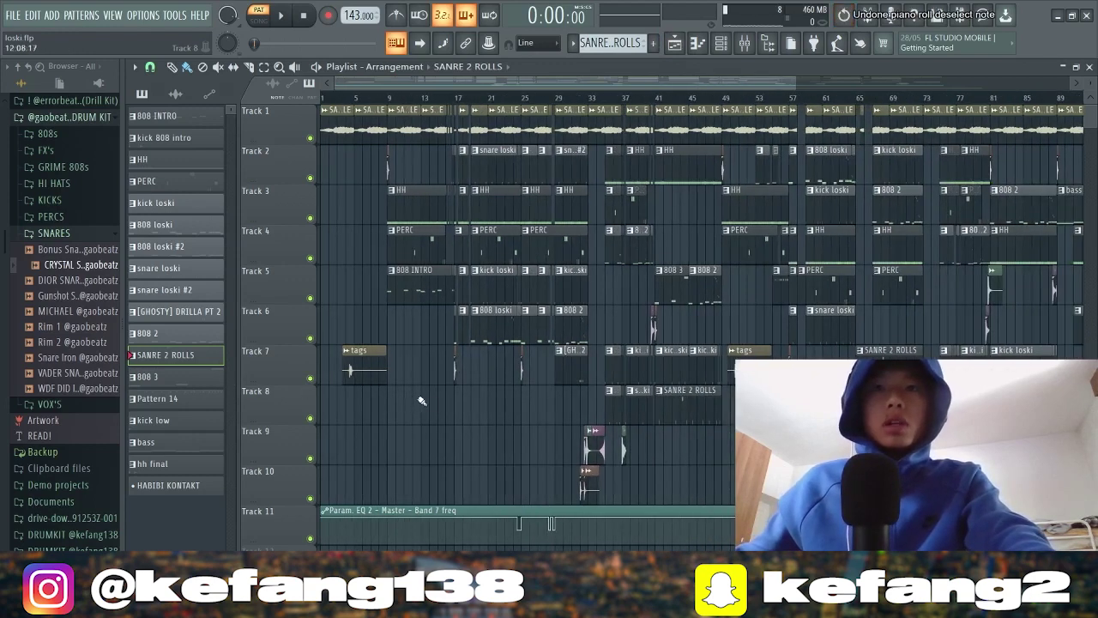
# - Open the kick loski pattern in the piano roll, listen to its kick placement and return to the playlist
pyautogui.scroll(5, 506, 405)
pyautogui.scroll(2, 645, 403)
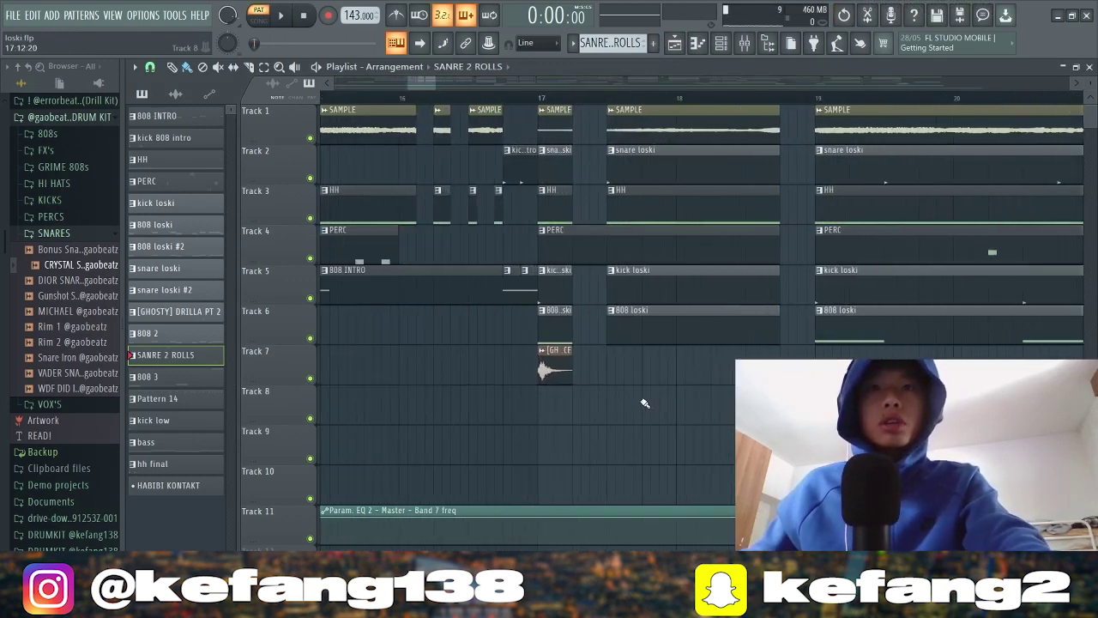
pyautogui.doubleClick(190, 212)
pyautogui.press('space')
pyautogui.scroll(-3, 503, 343)
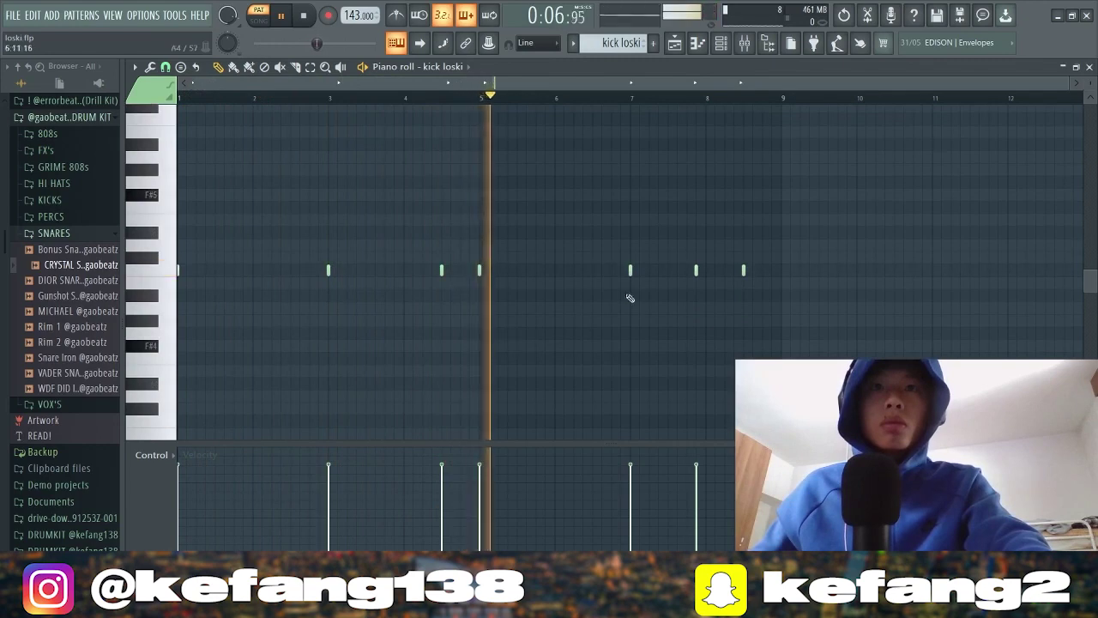
pyautogui.scroll(3, 729, 309)
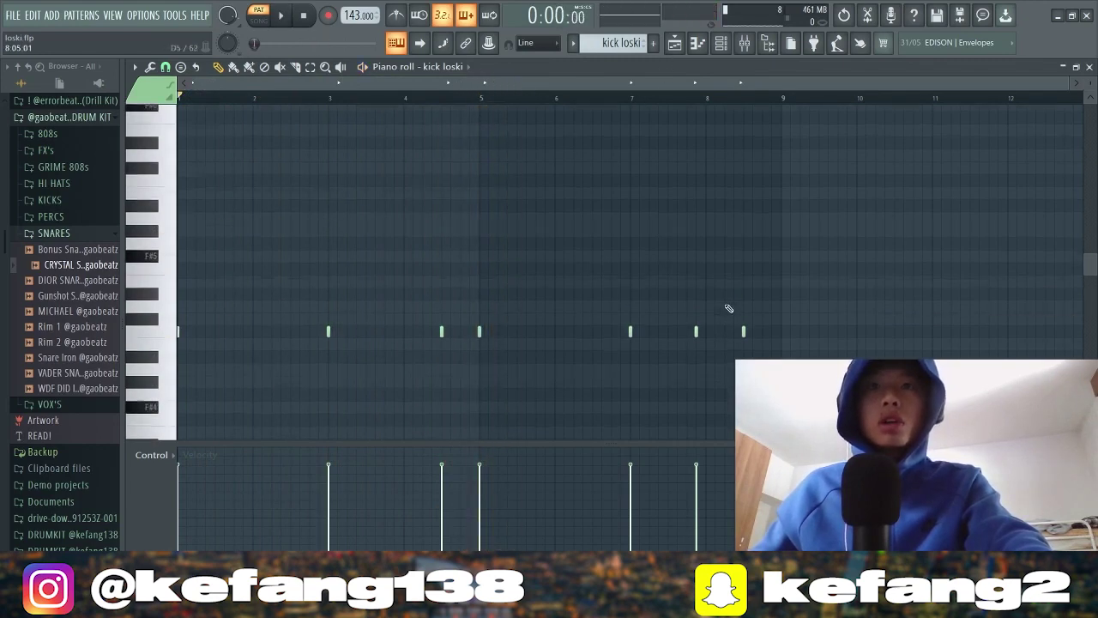
pyautogui.scroll(-1, 729, 309)
pyautogui.click(674, 43)
# - Try the kiick audio clip on Track 15 at bar 17 under the Loski reference and remove it again
pyautogui.scroll(-1, 676, 352)
pyautogui.scroll(-3, 677, 352)
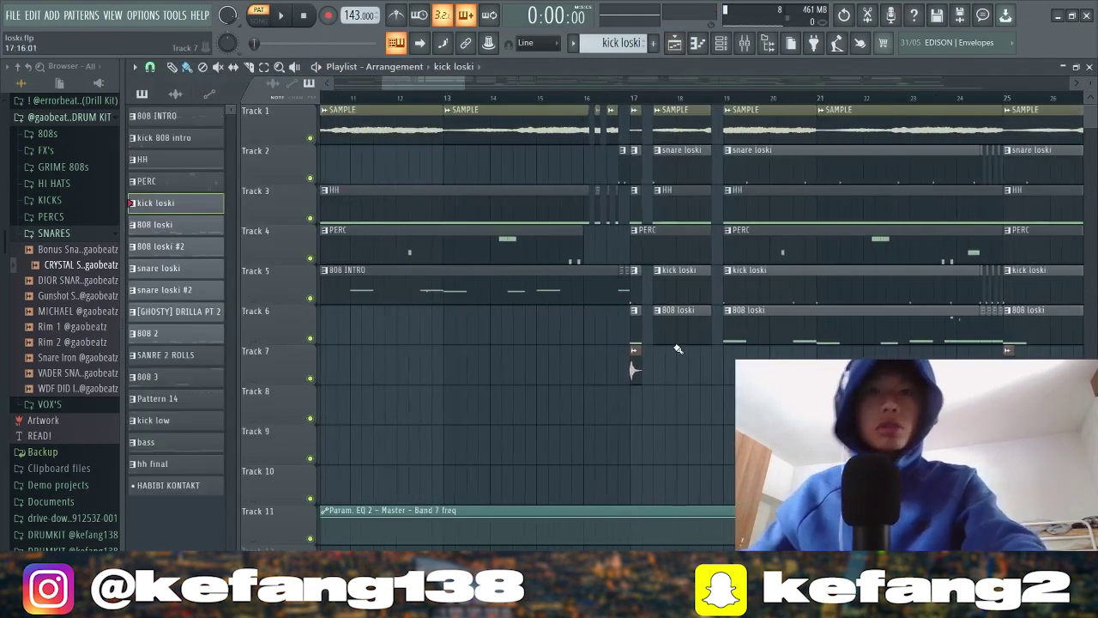
pyautogui.click(175, 93)
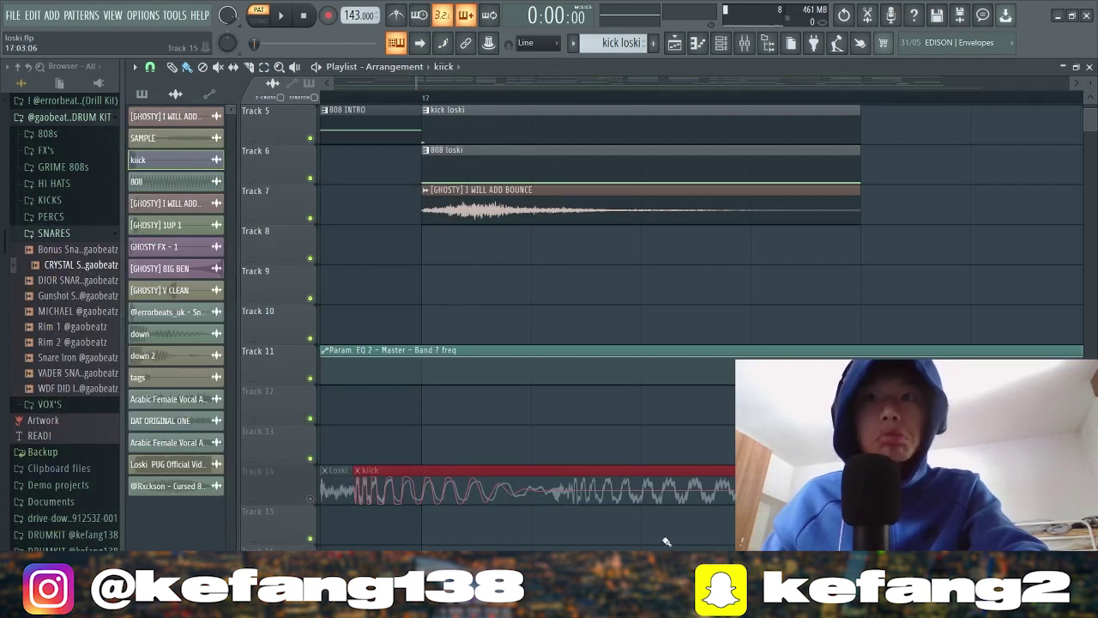
pyautogui.scroll(-1, 515, 547)
pyautogui.scroll(1, 493, 502)
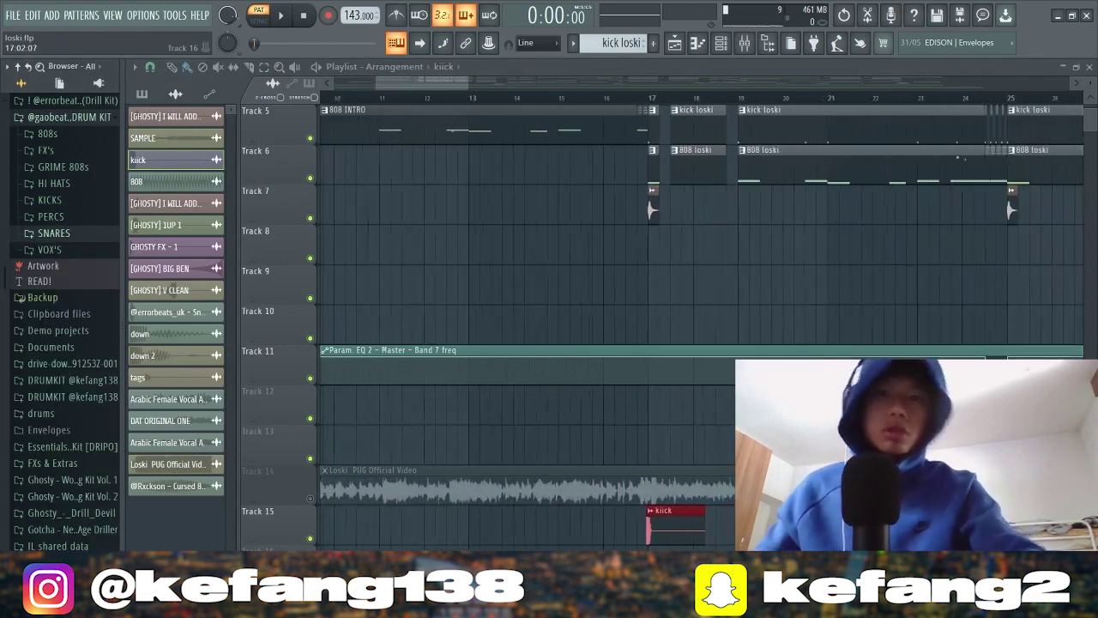
pyautogui.scroll(-1, 676, 531)
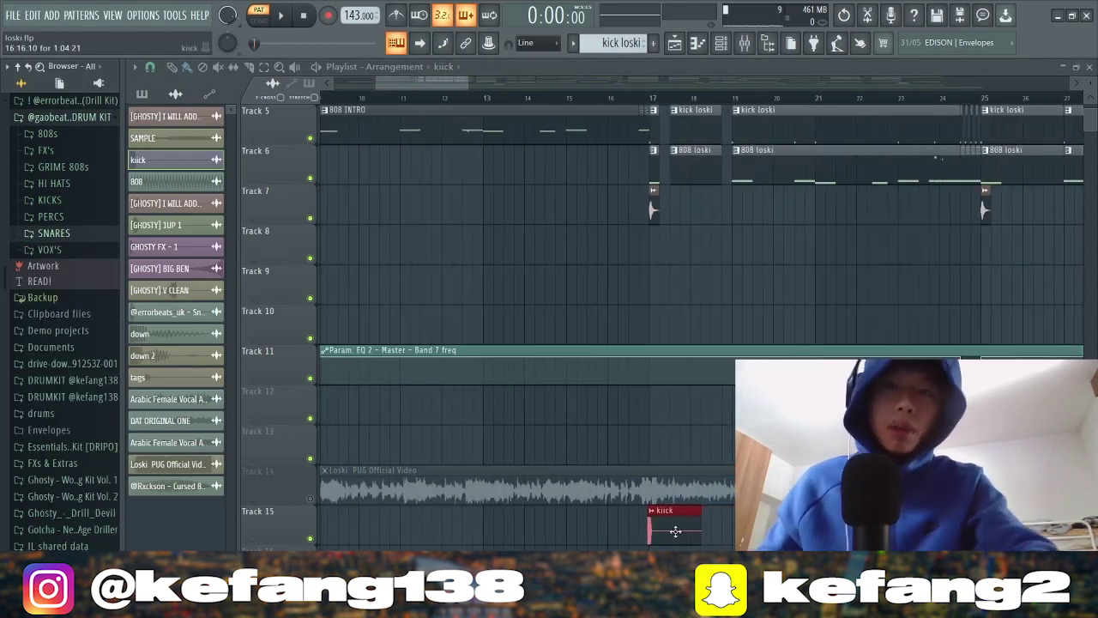
pyautogui.scroll(-4, 689, 478)
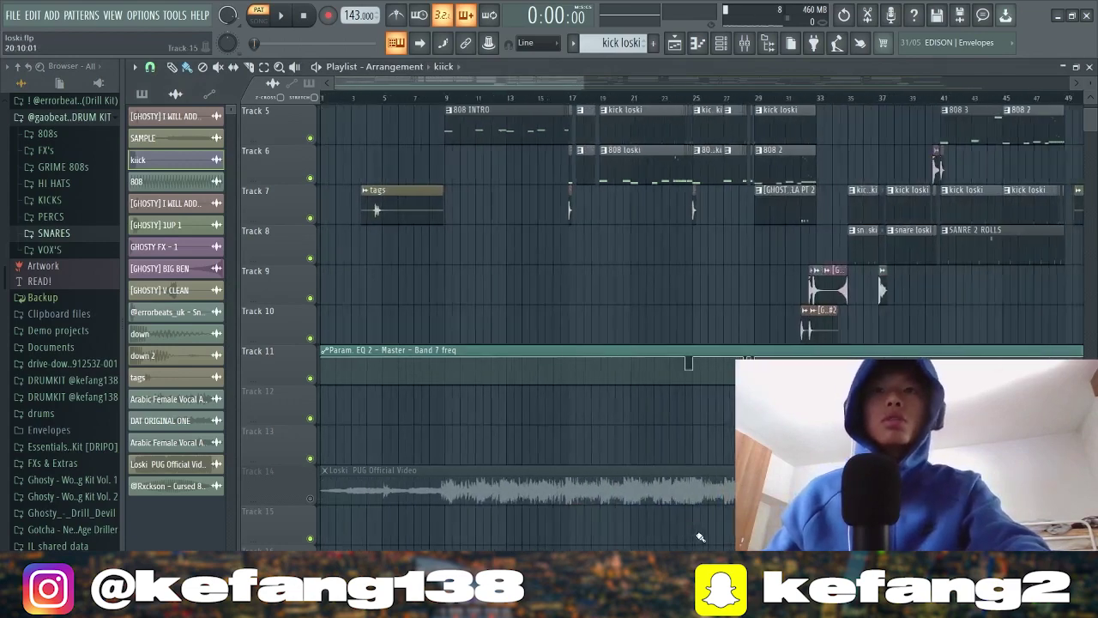
# - Examine how the sample, drum and 808 patterns are arranged around the drop at bar 17 in the playlist
pyautogui.scroll(2, 699, 535)
pyautogui.scroll(3, 552, 458)
pyautogui.scroll(2, 553, 458)
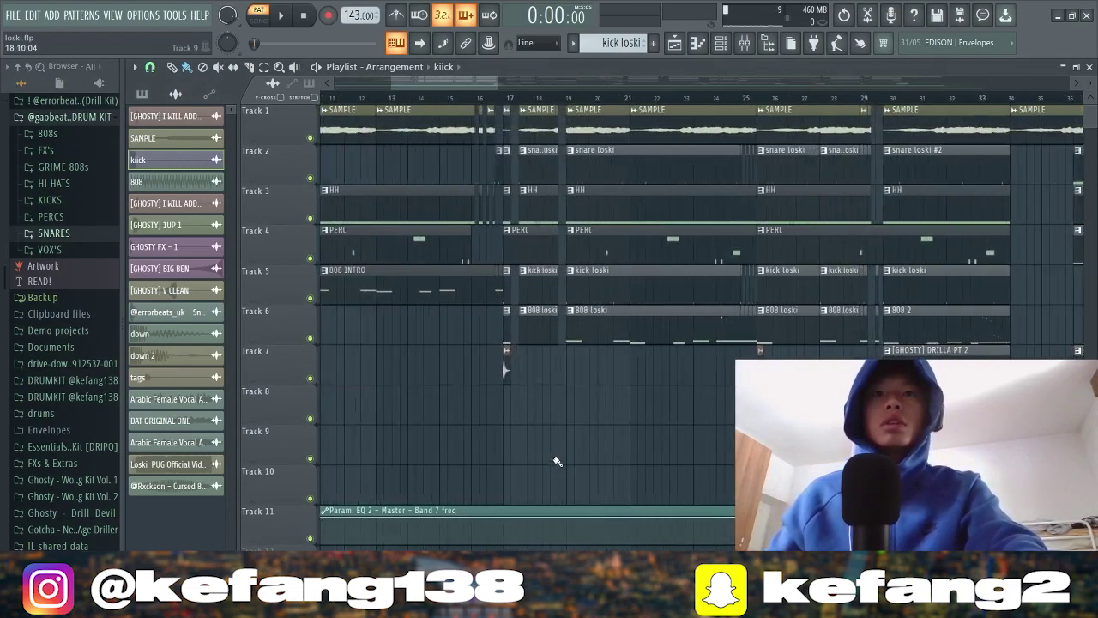
pyautogui.scroll(-3, 601, 405)
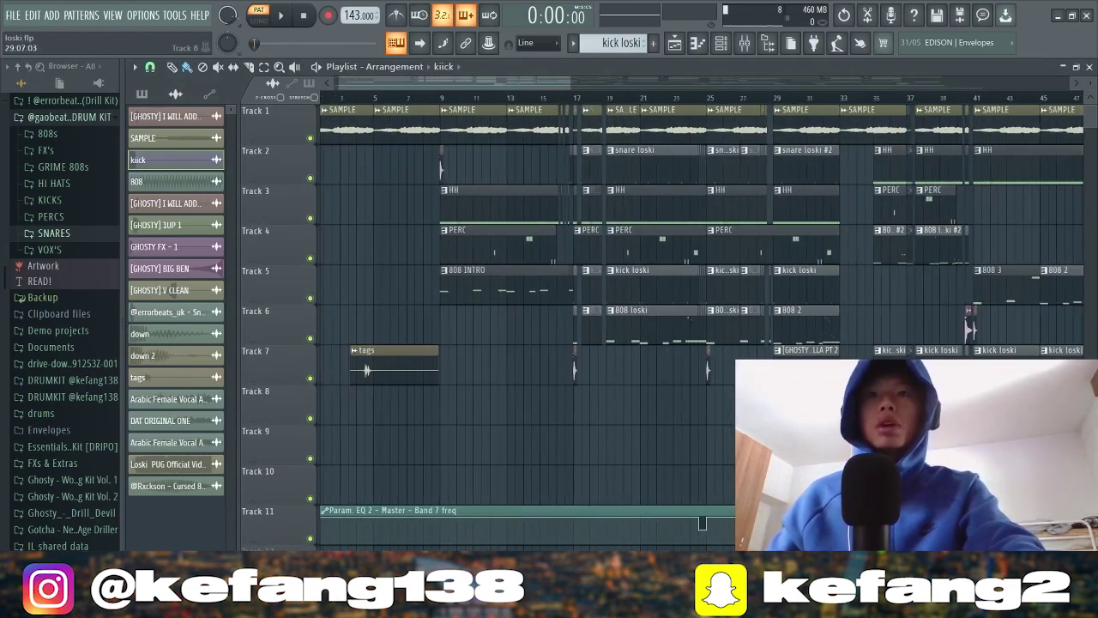
pyautogui.scroll(-3, 778, 404)
pyautogui.scroll(3, 524, 495)
pyautogui.scroll(-1, 525, 495)
pyautogui.scroll(4, 603, 460)
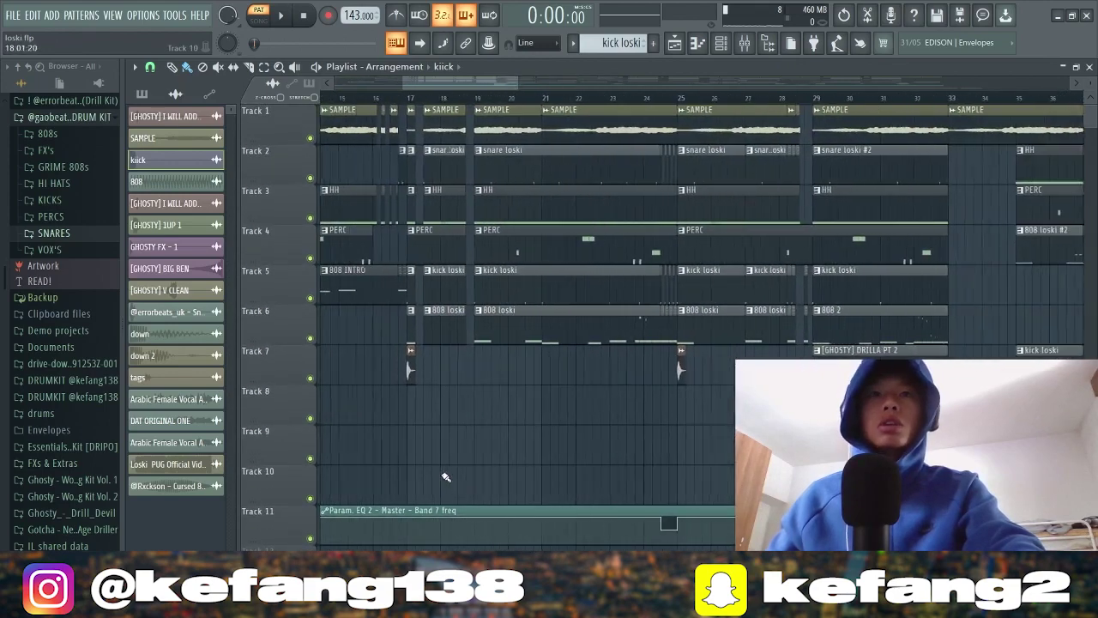
pyautogui.scroll(4, 455, 432)
pyautogui.scroll(-3, 472, 436)
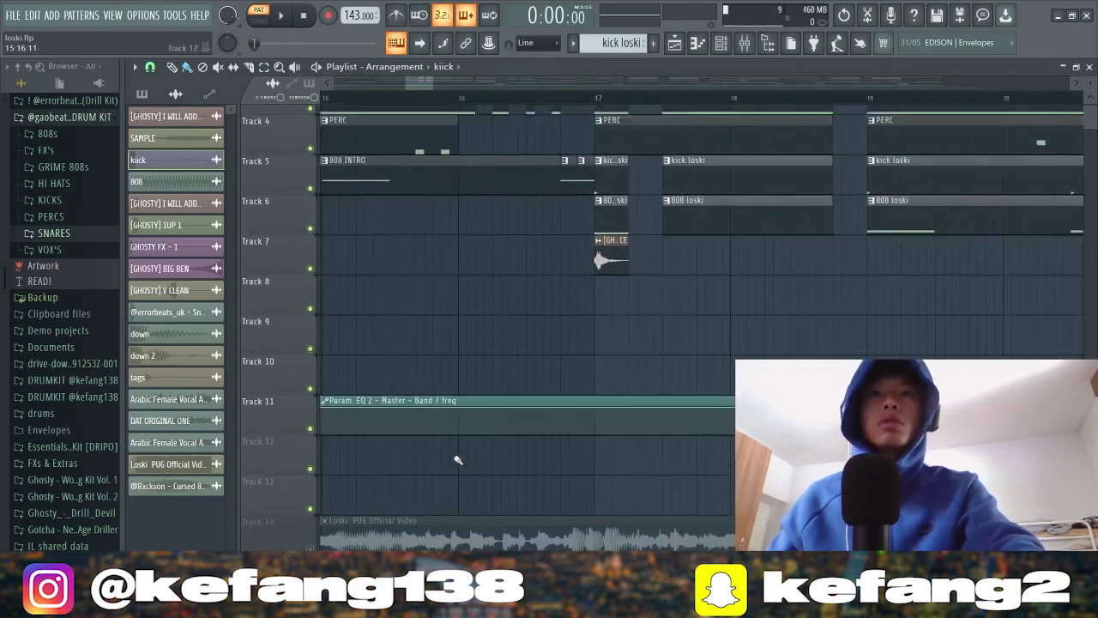
pyautogui.scroll(3, 457, 460)
# - Switch to song mode and play the arrangement from just before bar 16 through the drop into bar 24
pyautogui.press('l')
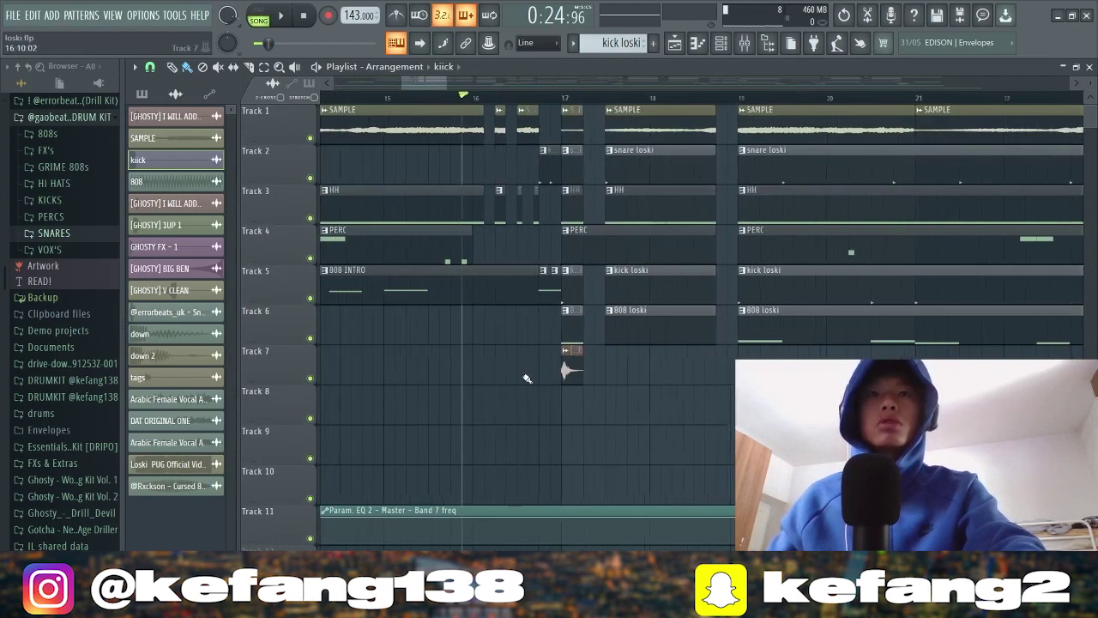
pyautogui.scroll(2, 563, 363)
pyautogui.press('space')
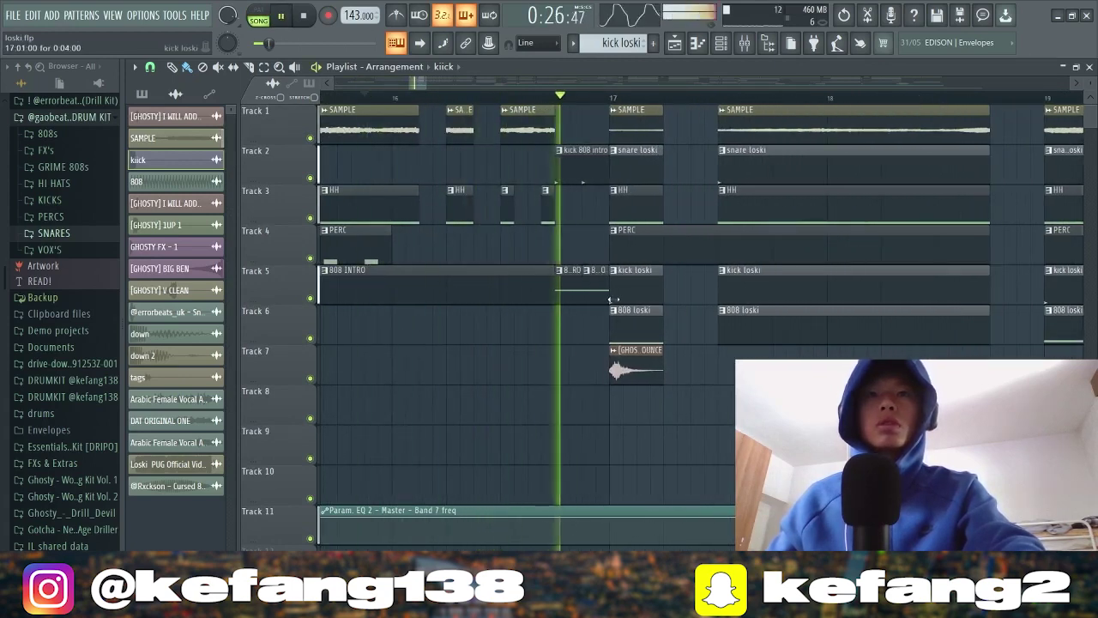
pyautogui.scroll(2, 612, 299)
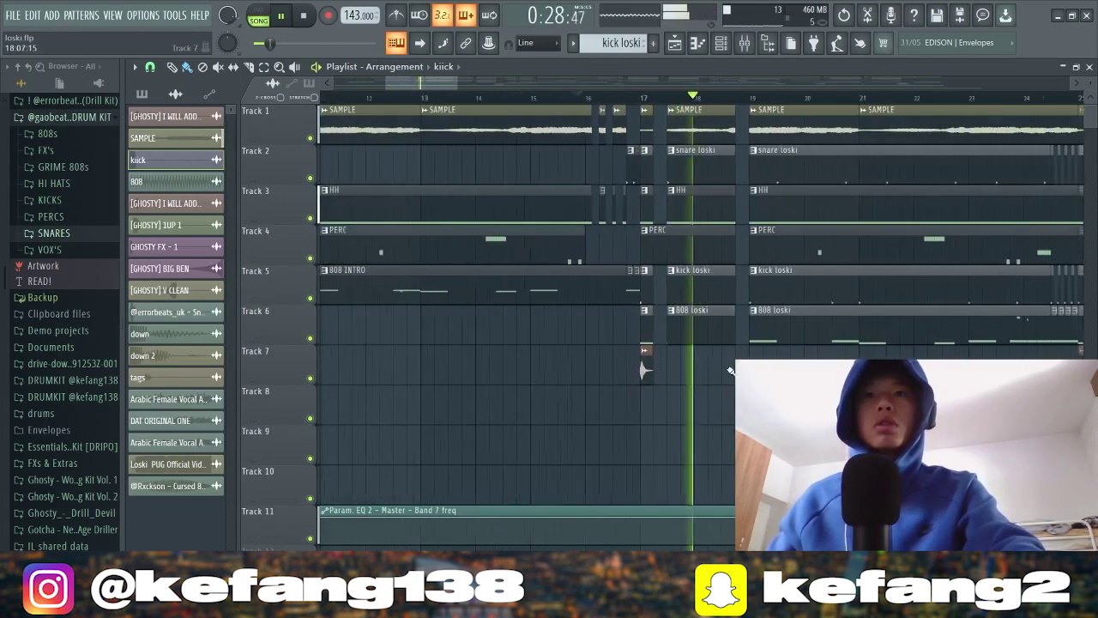
pyautogui.scroll(2, 816, 369)
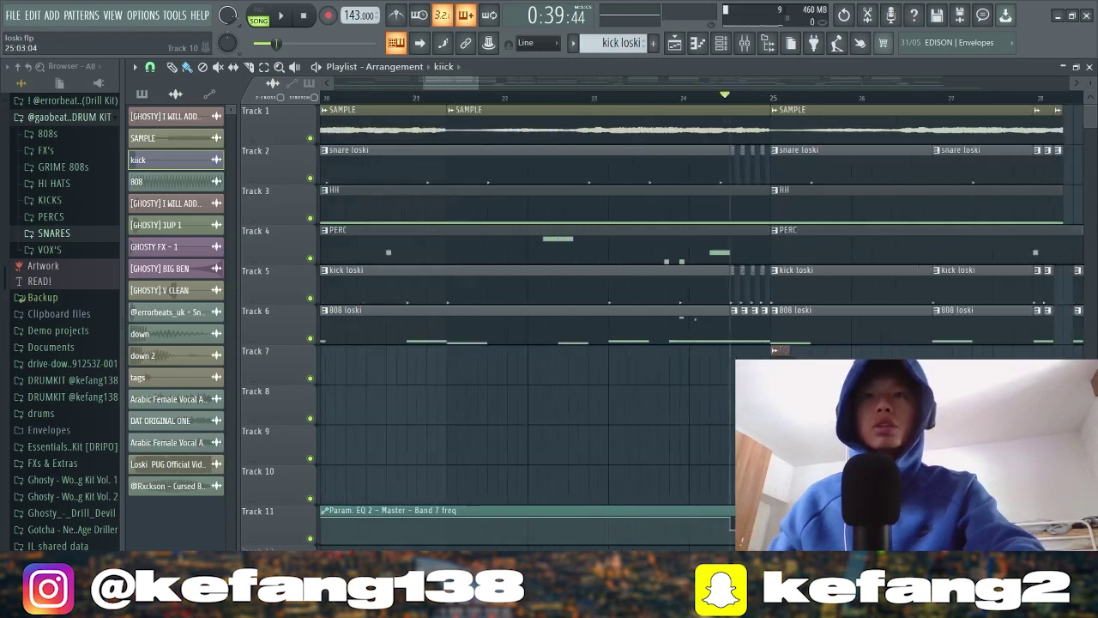
pyautogui.scroll(-5, 783, 481)
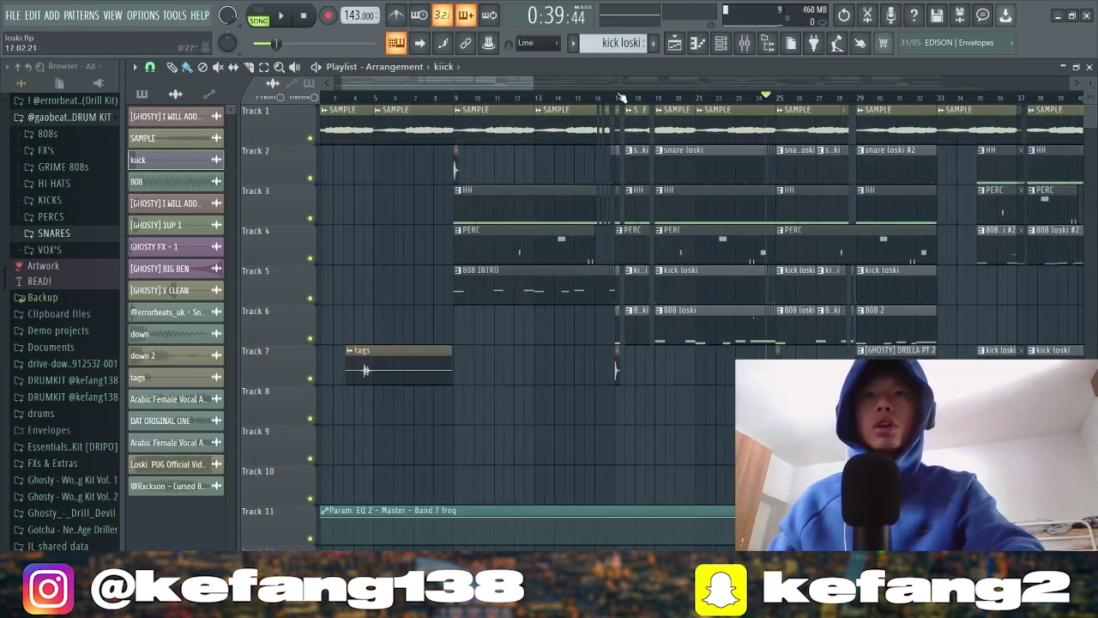
# - Mark bars 17 to 25 as a time selection in the playlist and look over the arrangement that follows
pyautogui.moveTo(621, 100); pyautogui.dragTo(665, 101)
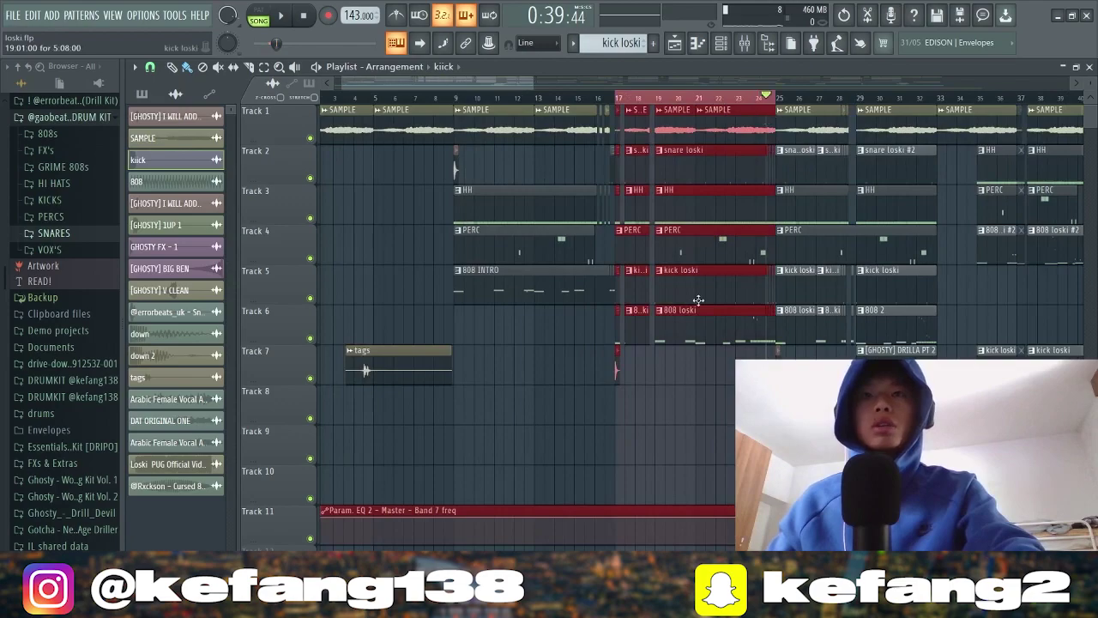
pyautogui.scroll(2, 674, 338)
pyautogui.scroll(-4, 549, 416)
pyautogui.scroll(2, 397, 400)
pyautogui.scroll(-2, 414, 364)
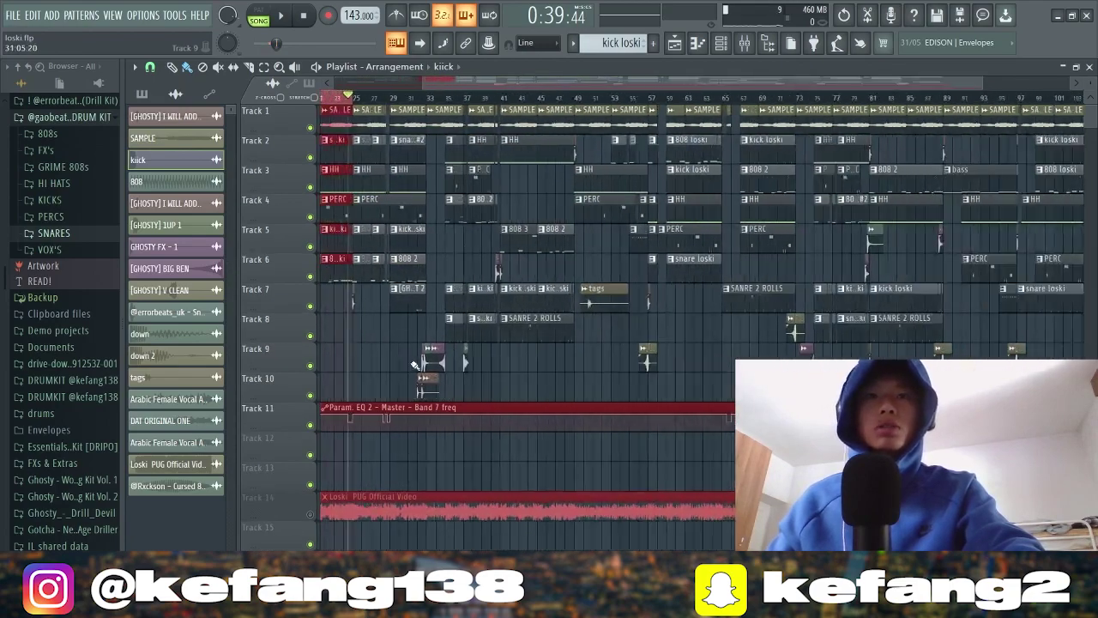
pyautogui.scroll(-2, 388, 371)
pyautogui.scroll(3, 379, 352)
# - Solo Track 7 and play the [GHOSTY] I WILL ADD BOUNCE clip from bar 17
pyautogui.click(397, 98)
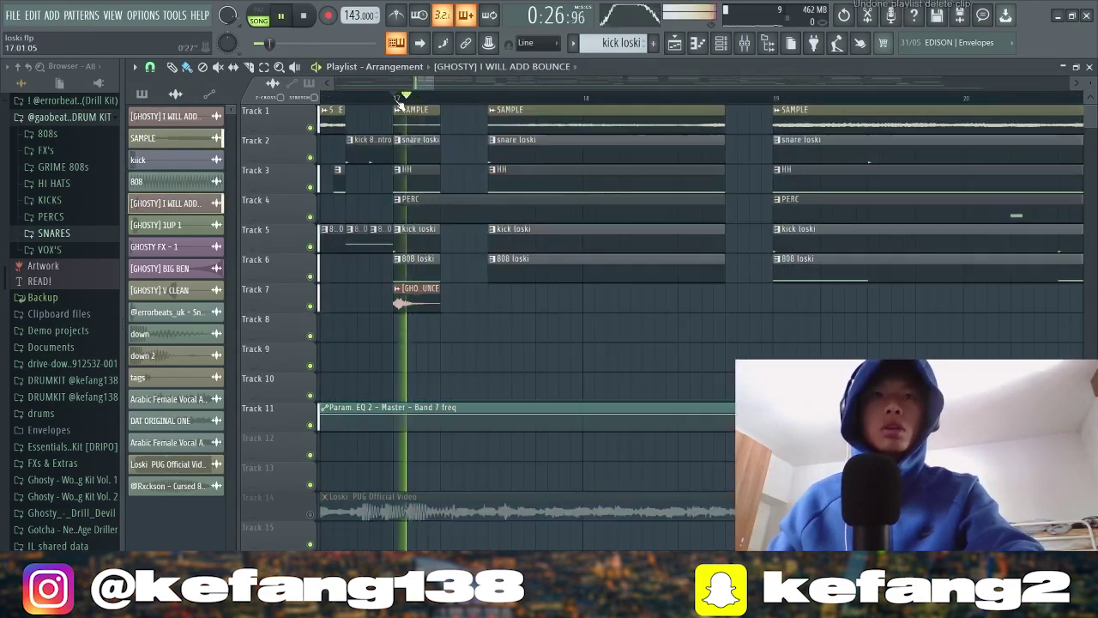
pyautogui.press('space')
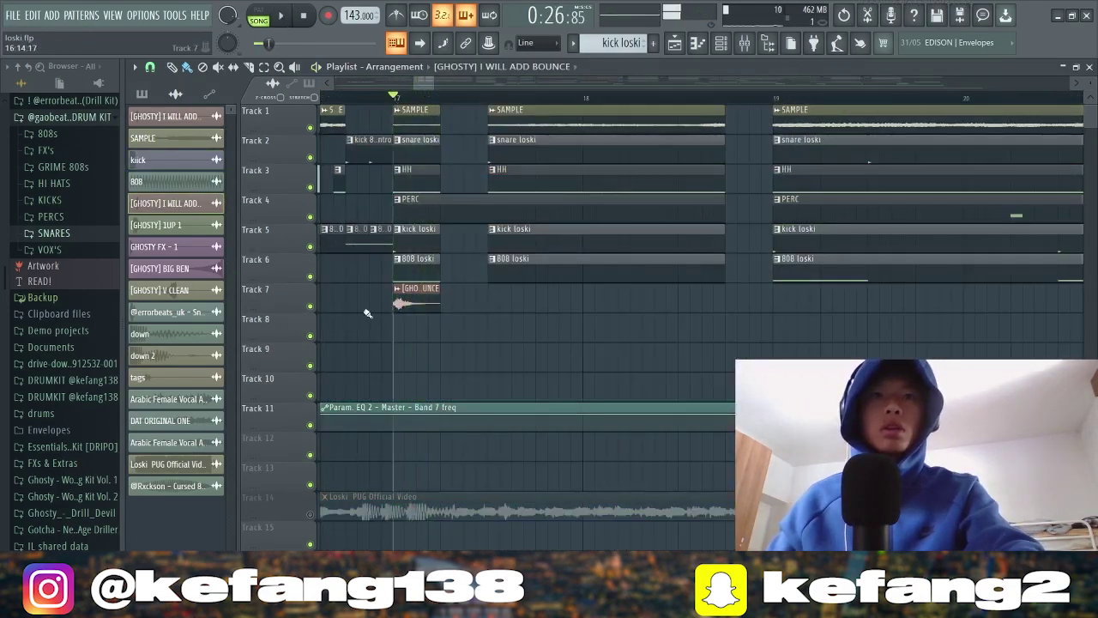
pyautogui.rightClick(310, 306)
pyautogui.press('space')
pyautogui.scroll(-3, 537, 364)
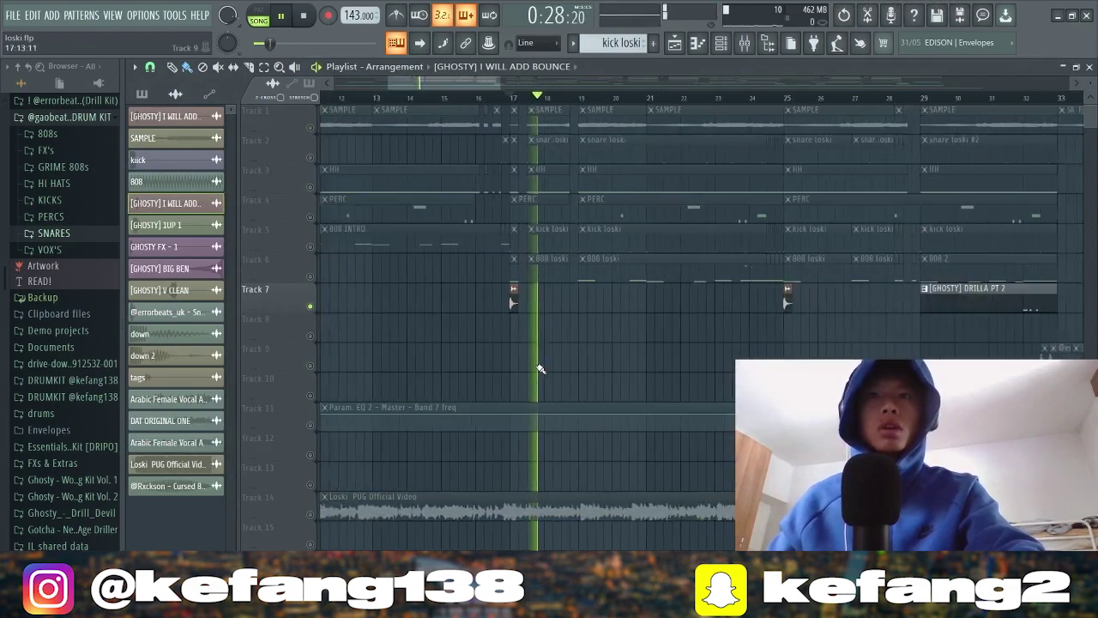
pyautogui.scroll(-4, 539, 368)
pyautogui.press('space')
# - Look through the effect clips across the arrangement from bar 24 to about bar 101 and end the Track 7 solo
pyautogui.scroll(3, 605, 359)
pyautogui.scroll(2, 643, 353)
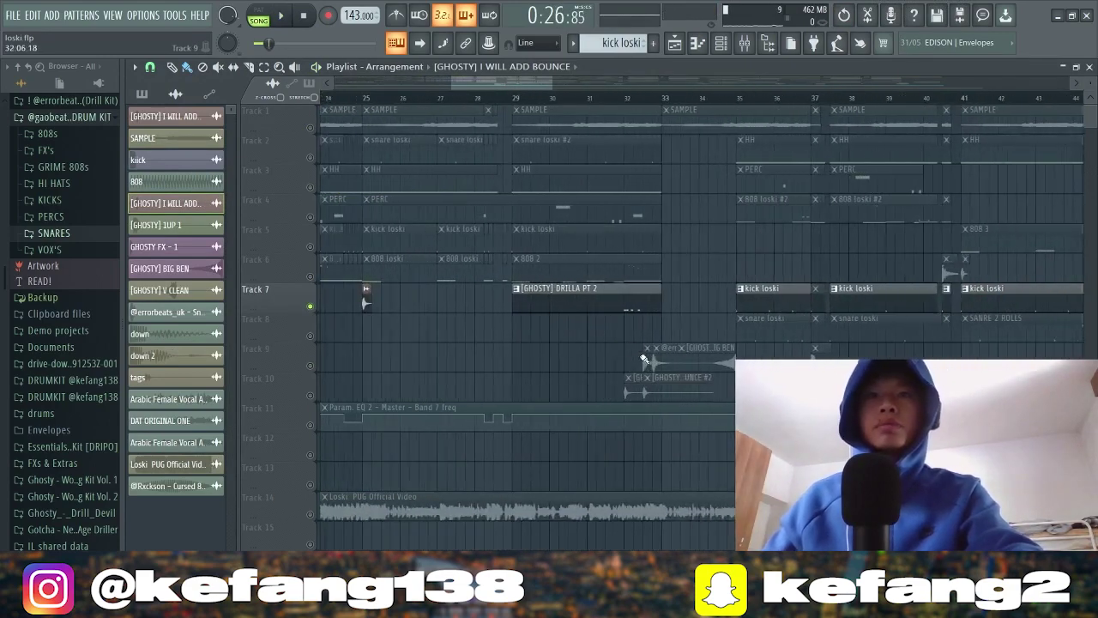
pyautogui.scroll(4, 643, 358)
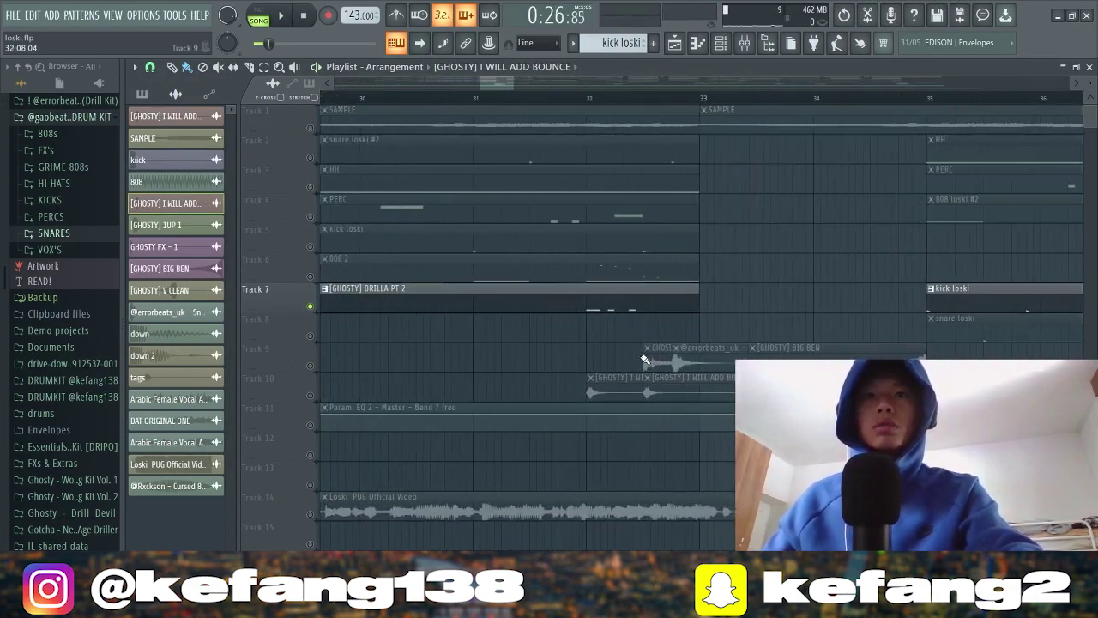
pyautogui.scroll(-5, 643, 358)
pyautogui.scroll(-3, 672, 258)
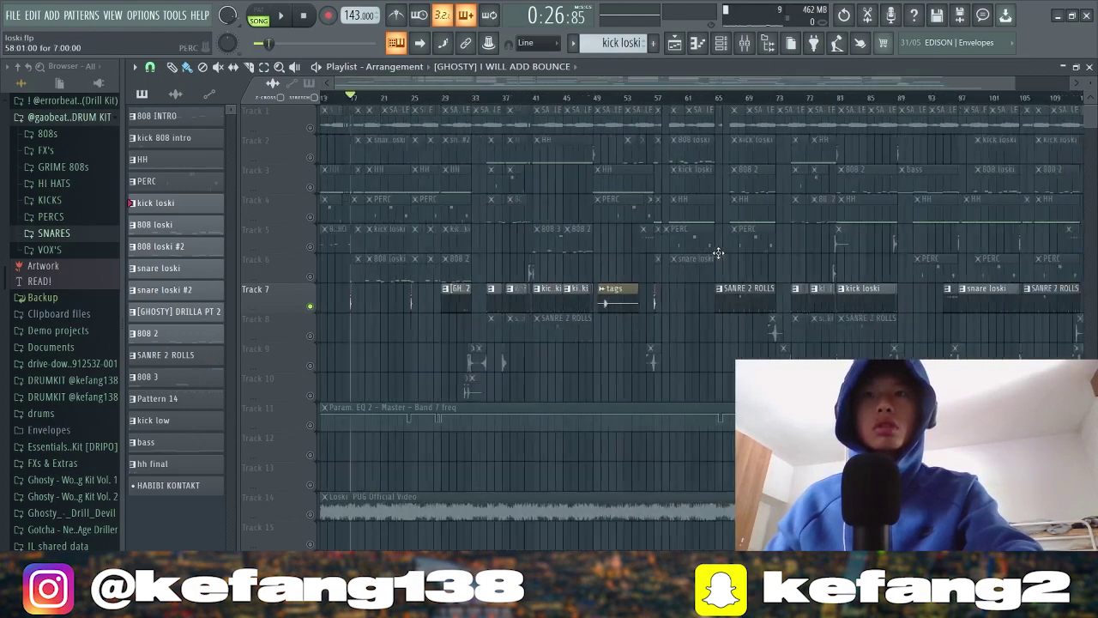
pyautogui.scroll(4, 869, 262)
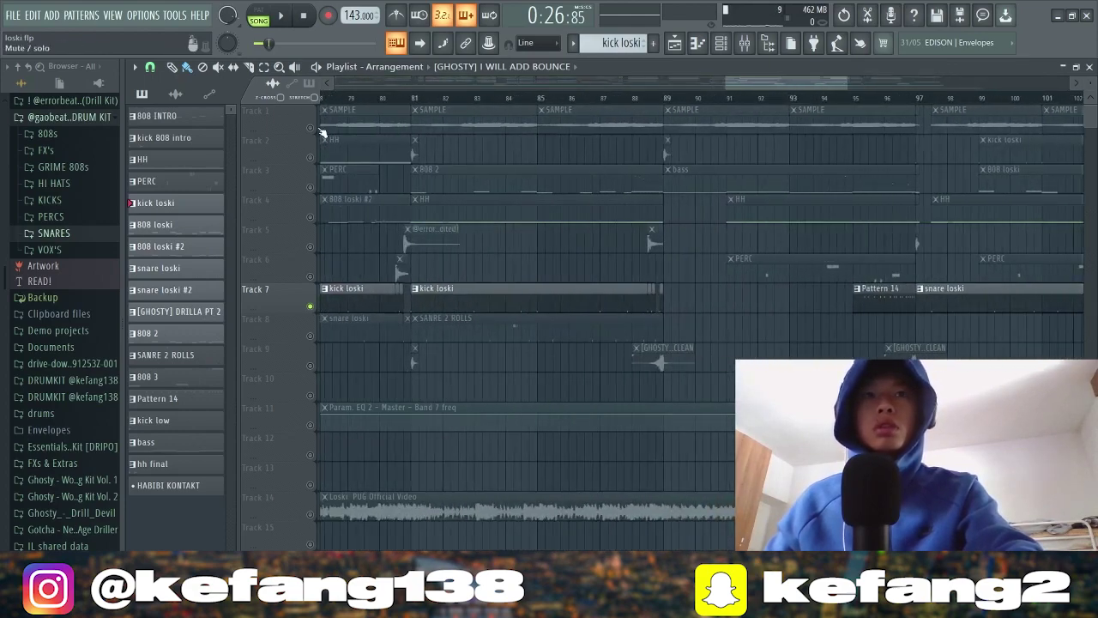
pyautogui.rightClick(321, 131)
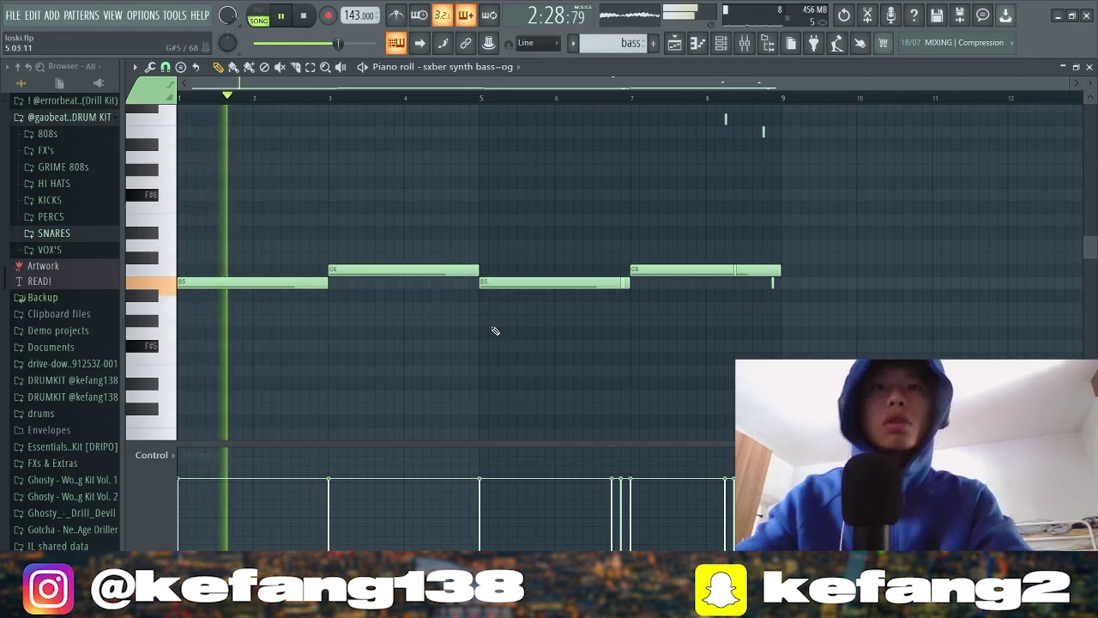
# - Examine the bass pattern's long notes and the high slide note before bar 7 in the piano roll during playback
pyautogui.scroll(1, 809, 254)
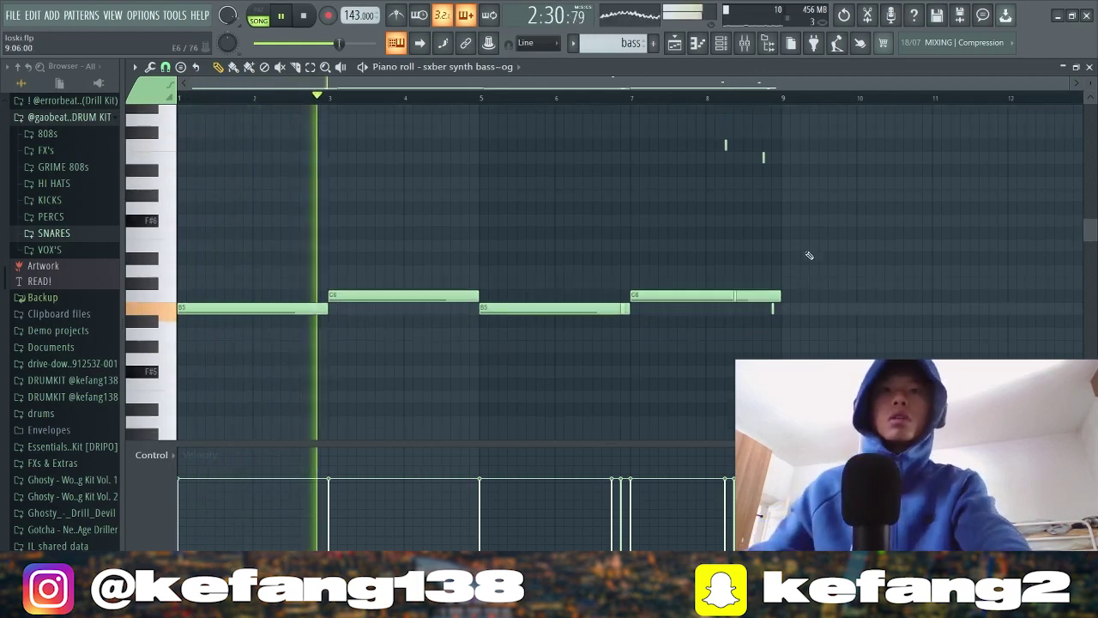
pyautogui.scroll(2, 808, 255)
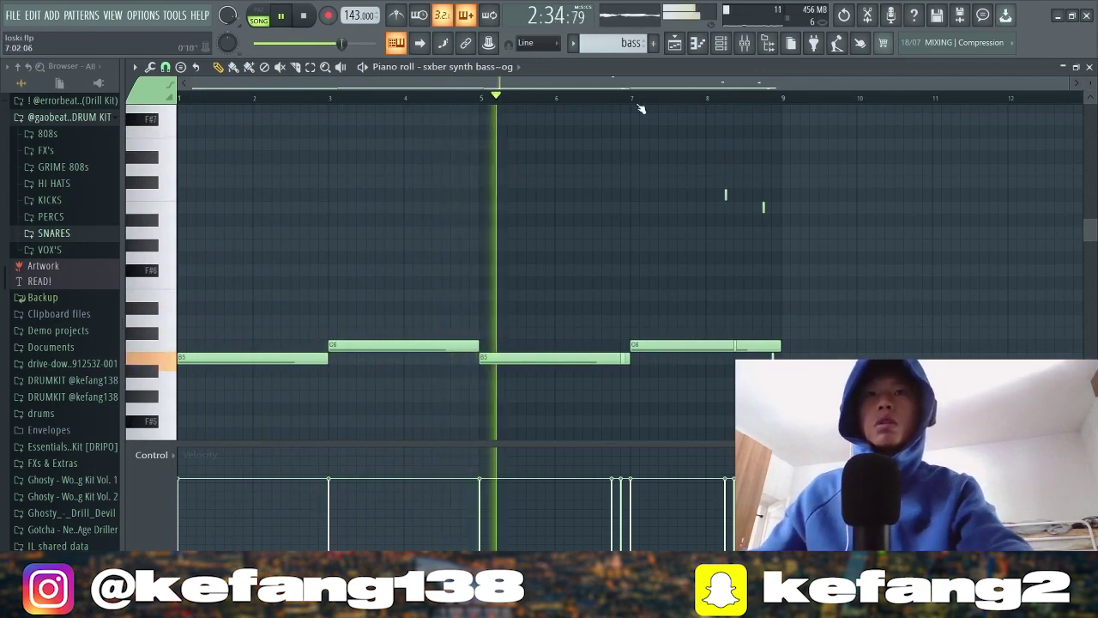
pyautogui.keyDown('ctrl'); pyautogui.scroll(3, 632, 248); pyautogui.keyUp('ctrl')
pyautogui.scroll(10, 632, 248)
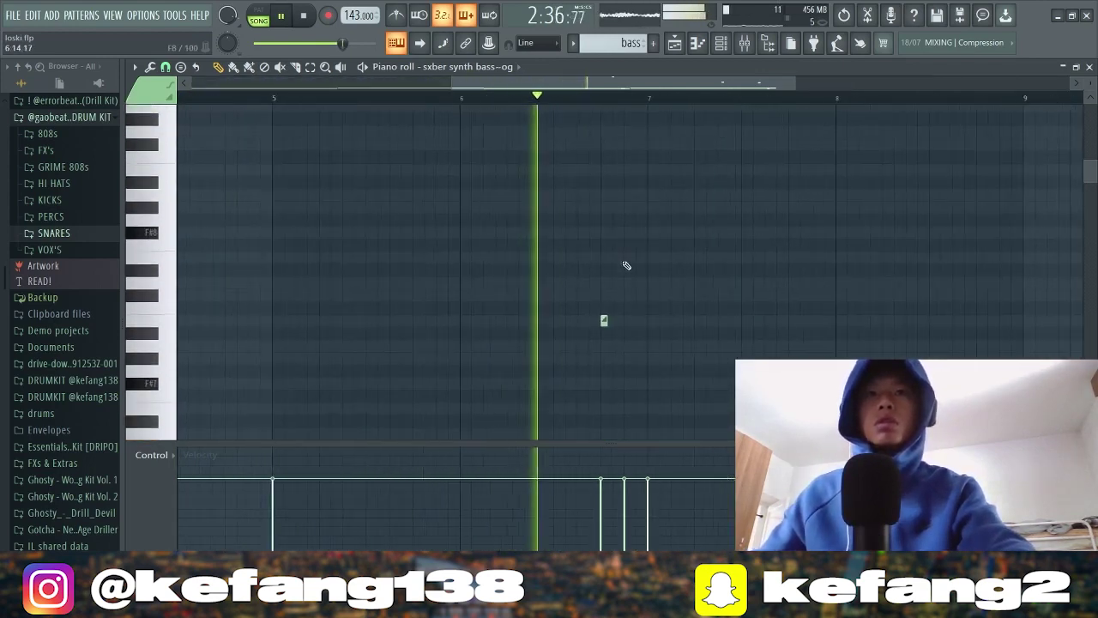
pyautogui.keyDown('ctrl'); pyautogui.scroll(3, 627, 265); pyautogui.keyUp('ctrl')
pyautogui.scroll(-6, 630, 277)
pyautogui.scroll(-4, 610, 214)
pyautogui.keyDown('ctrl'); pyautogui.scroll(-3, 639, 319); pyautogui.keyUp('ctrl')
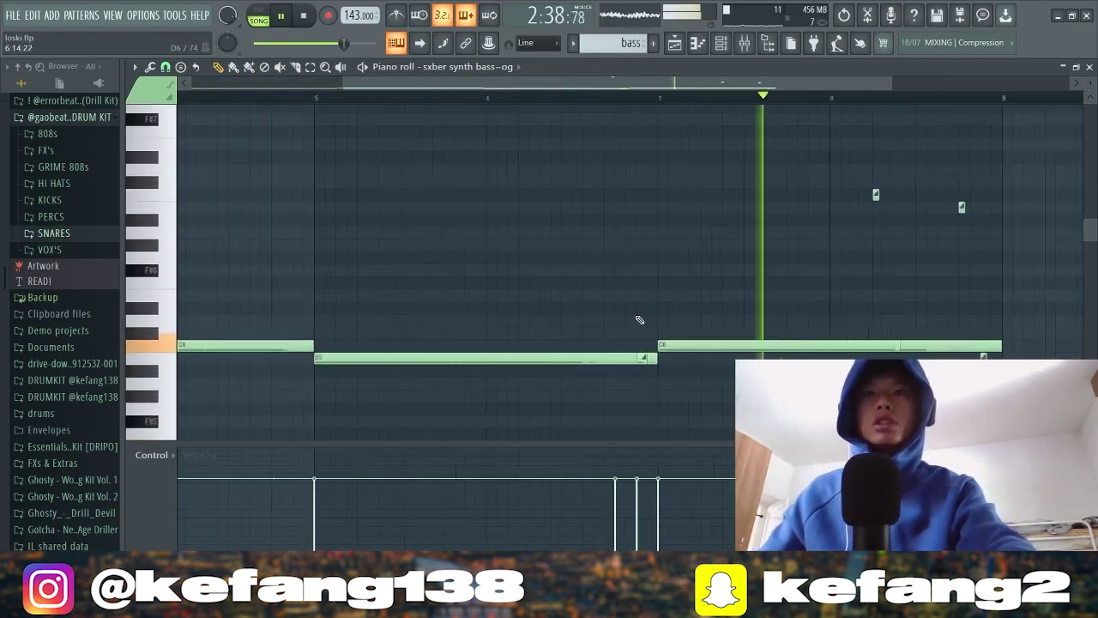
# - Examine the slide notes in the bass pattern's last bar, return to the playlist and stop playback
pyautogui.keyDown('ctrl'); pyautogui.scroll(-3, 626, 317); pyautogui.keyUp('ctrl')
pyautogui.scroll(4, 687, 313)
pyautogui.keyDown('ctrl'); pyautogui.scroll(3, 761, 309); pyautogui.keyUp('ctrl')
pyautogui.scroll(-6, 778, 309)
pyautogui.keyDown('ctrl'); pyautogui.scroll(4, 815, 309); pyautogui.keyUp('ctrl')
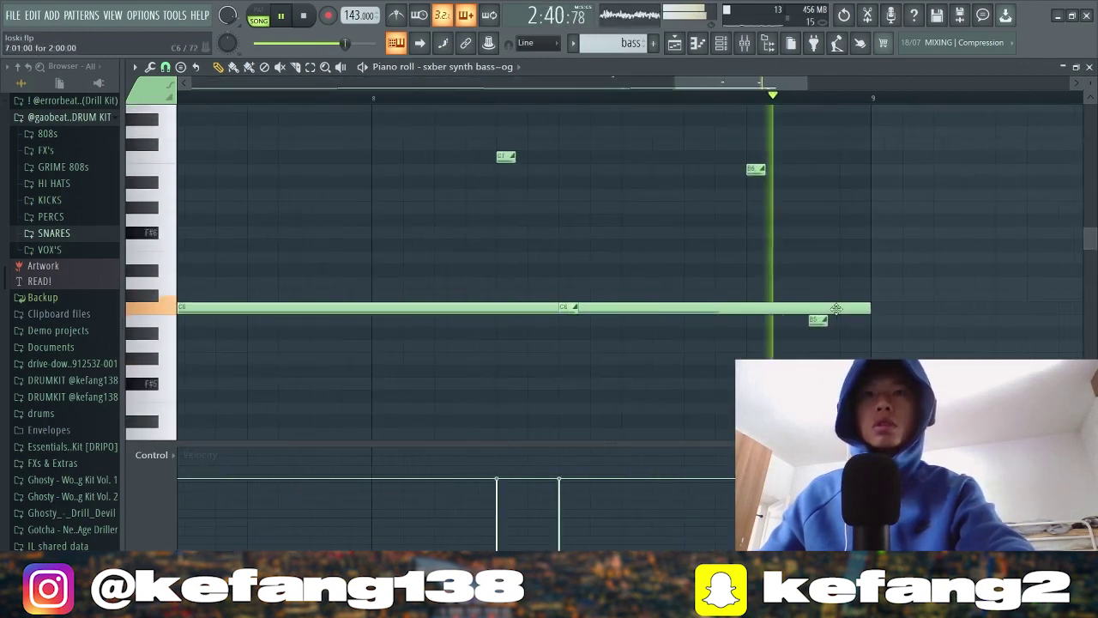
pyautogui.click(674, 43)
pyautogui.press('space')
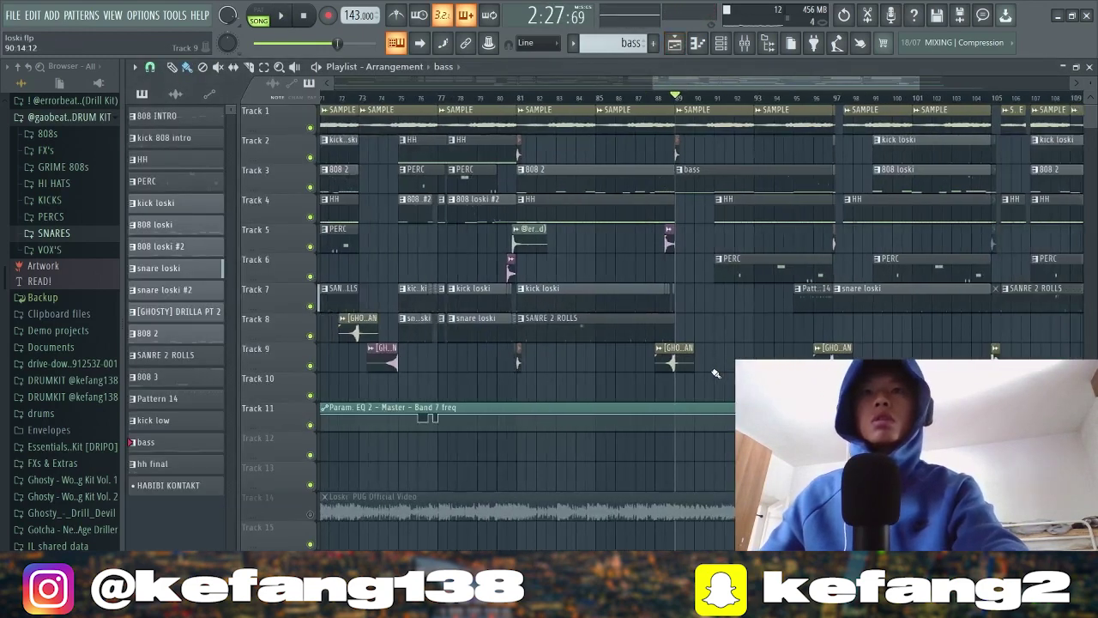
# - Solo Track 9, play the [GHOSTY] V CLEAN clip leading into bar 89, and end the solo
pyautogui.keyDown('ctrl'); pyautogui.scroll(-8, 717, 377); pyautogui.keyUp('ctrl')
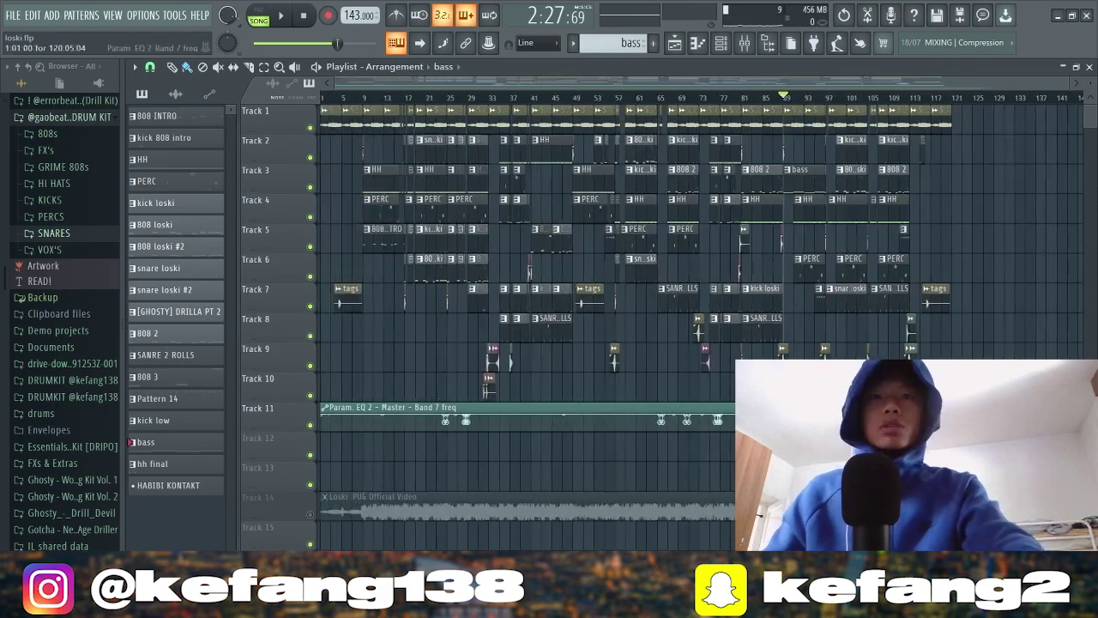
pyautogui.keyDown('ctrl'); pyautogui.scroll(16, 718, 427); pyautogui.keyUp('ctrl')
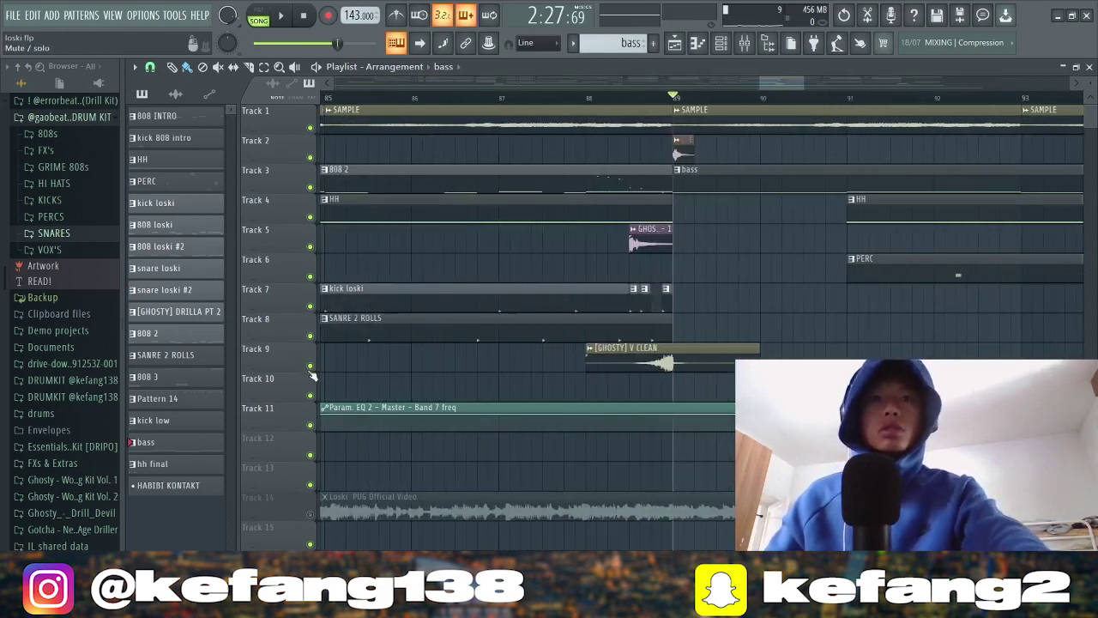
pyautogui.rightClick(311, 367)
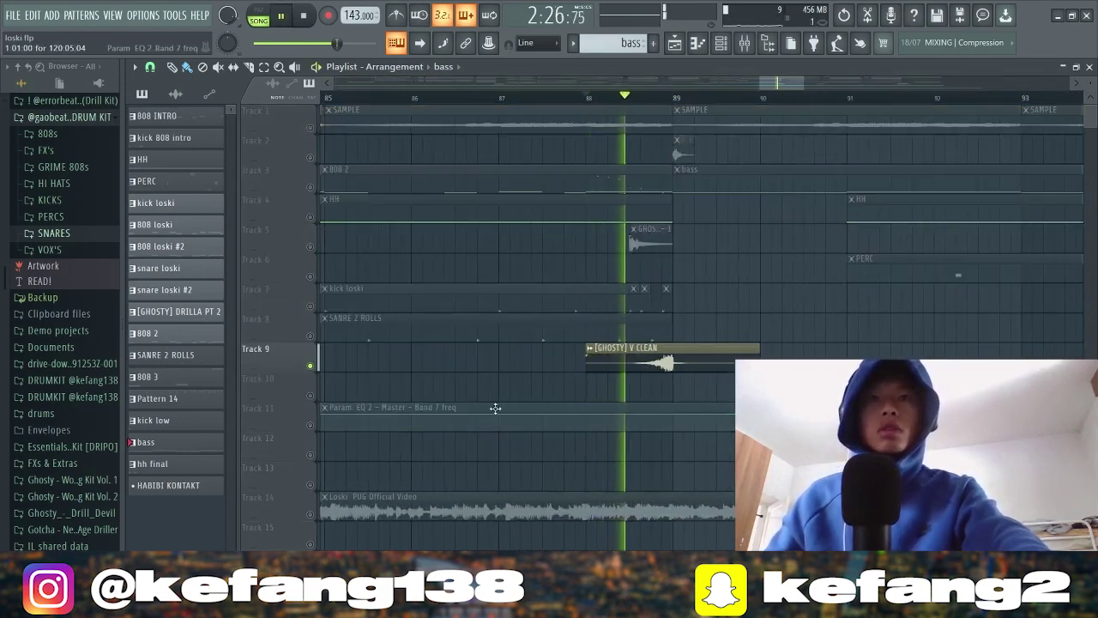
pyautogui.press('space')
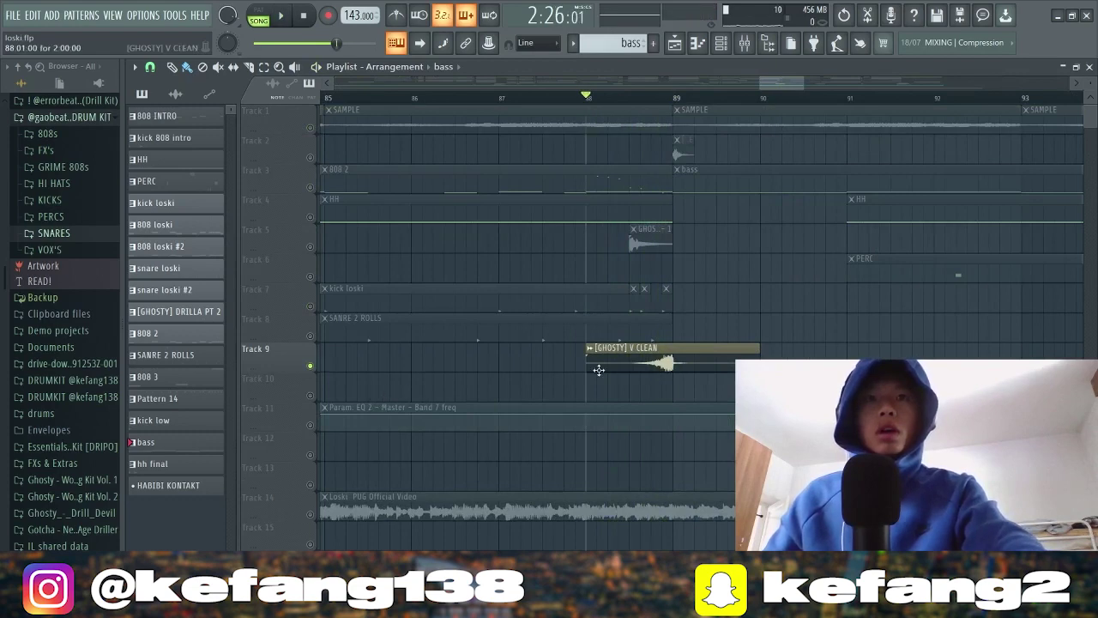
pyautogui.keyDown('ctrl'); pyautogui.scroll(-4, 599, 370); pyautogui.keyUp('ctrl')
pyautogui.keyDown('ctrl'); pyautogui.scroll(3, 600, 257); pyautogui.keyUp('ctrl')
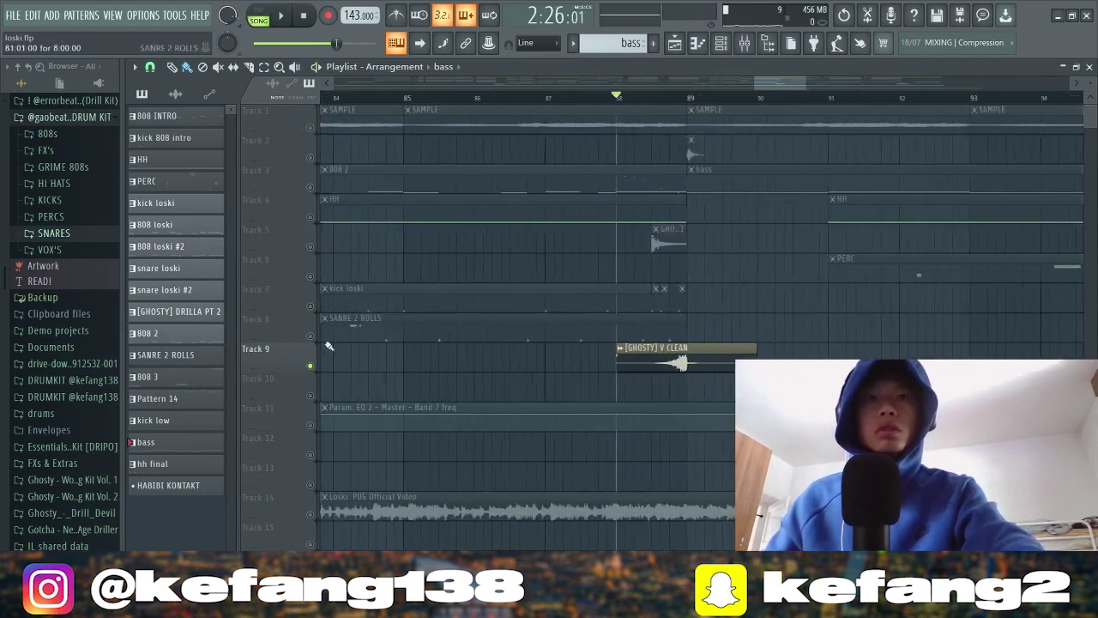
pyautogui.rightClick(311, 367)
# - Solo Track 5 and play the GHOSTY FX - 1 clip just before bar 89
pyautogui.click(661, 103)
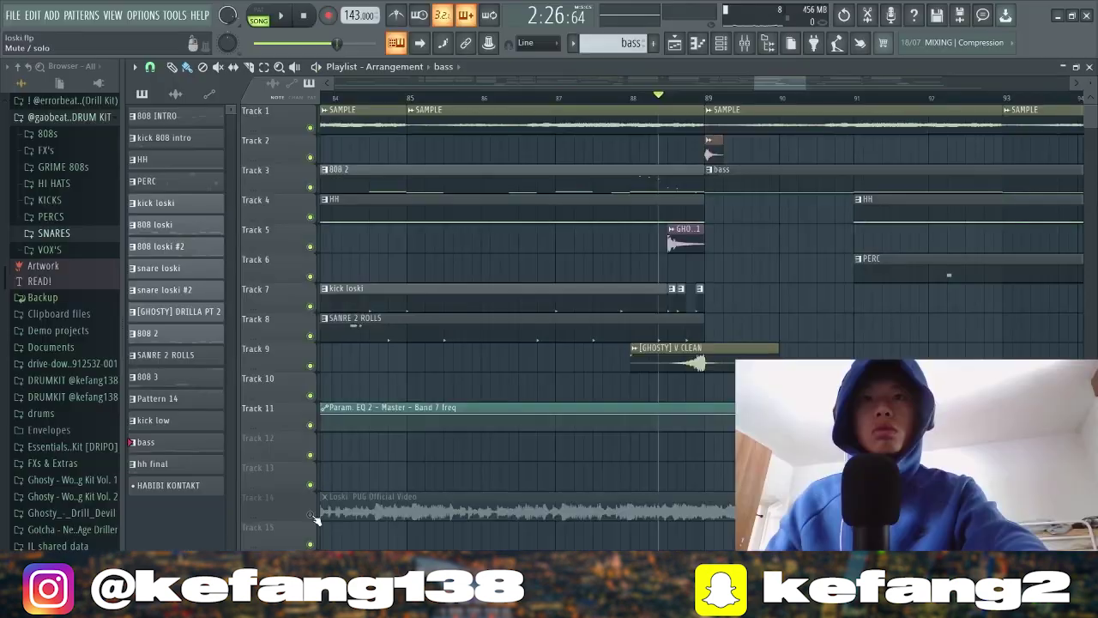
pyautogui.press('space')
pyautogui.rightClick(310, 247)
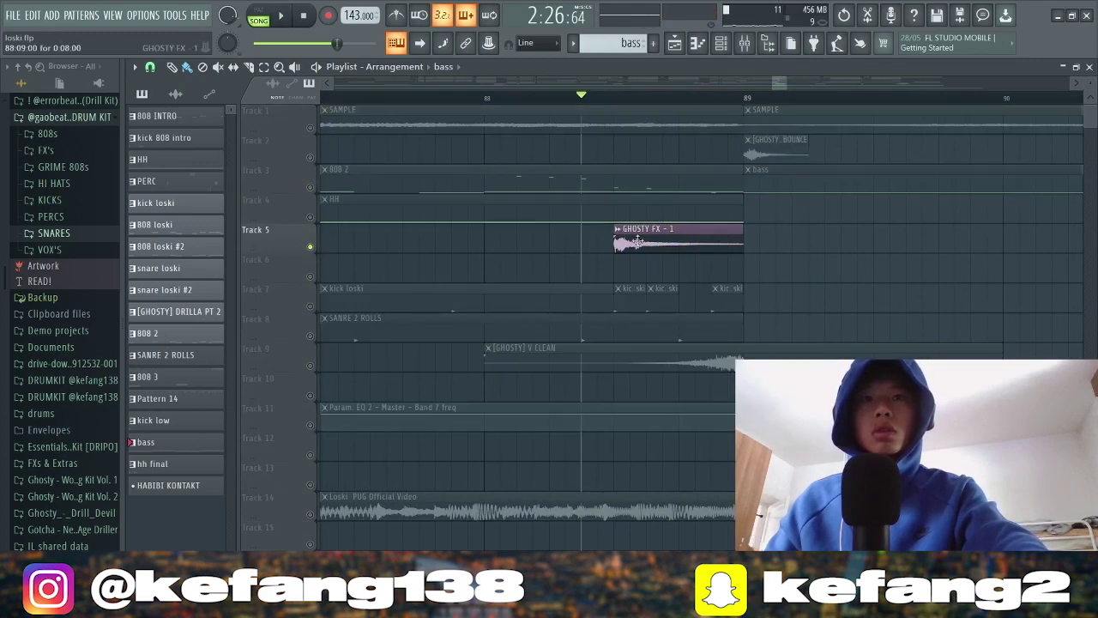
pyautogui.scroll(-2, 635, 262)
pyautogui.scroll(4, 672, 269)
pyautogui.press('space')
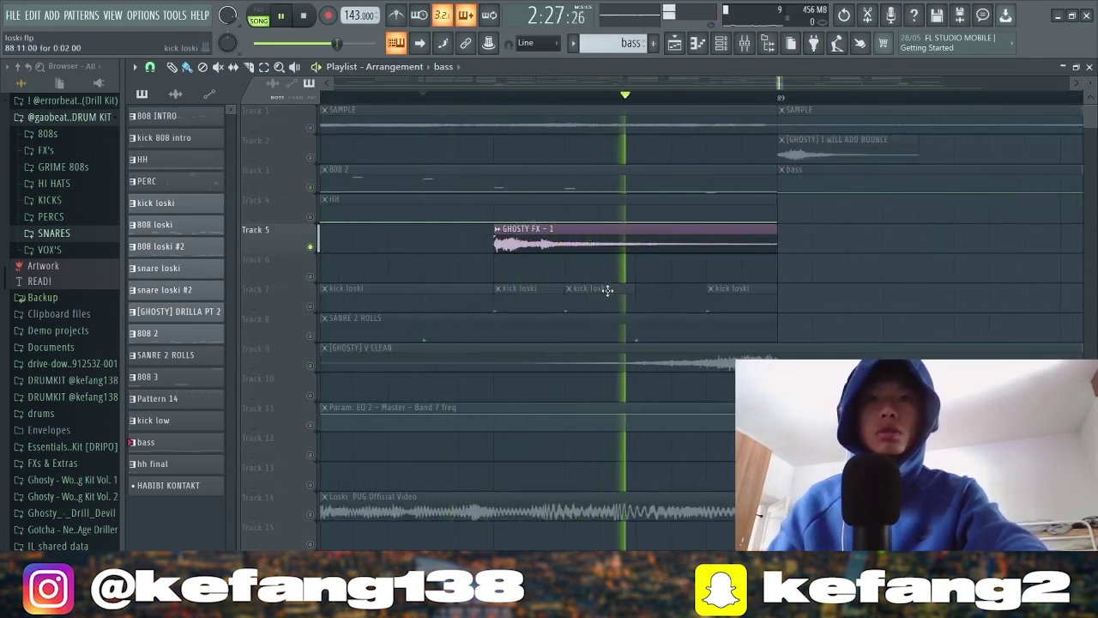
pyautogui.scroll(-5, 615, 328)
pyautogui.press('space')
# - Unmute every track except the Loski reference on Track 14 and play the transition into bar 81
pyautogui.scroll(6, 627, 364)
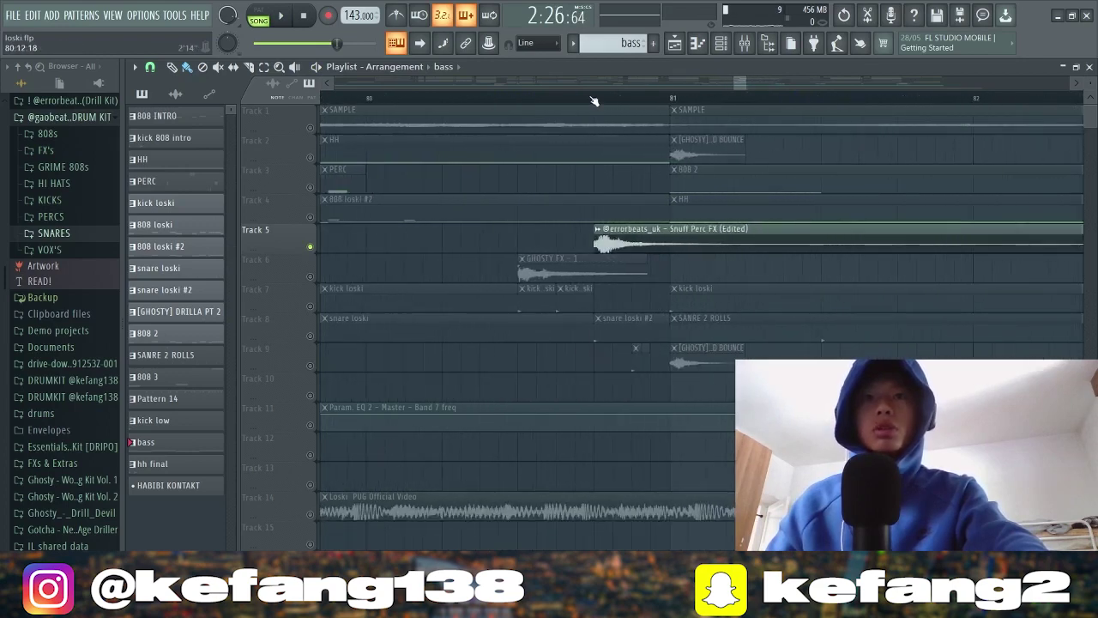
pyautogui.rightClick(311, 513)
pyautogui.rightClick(311, 513)
pyautogui.click(311, 513)
pyautogui.press('space')
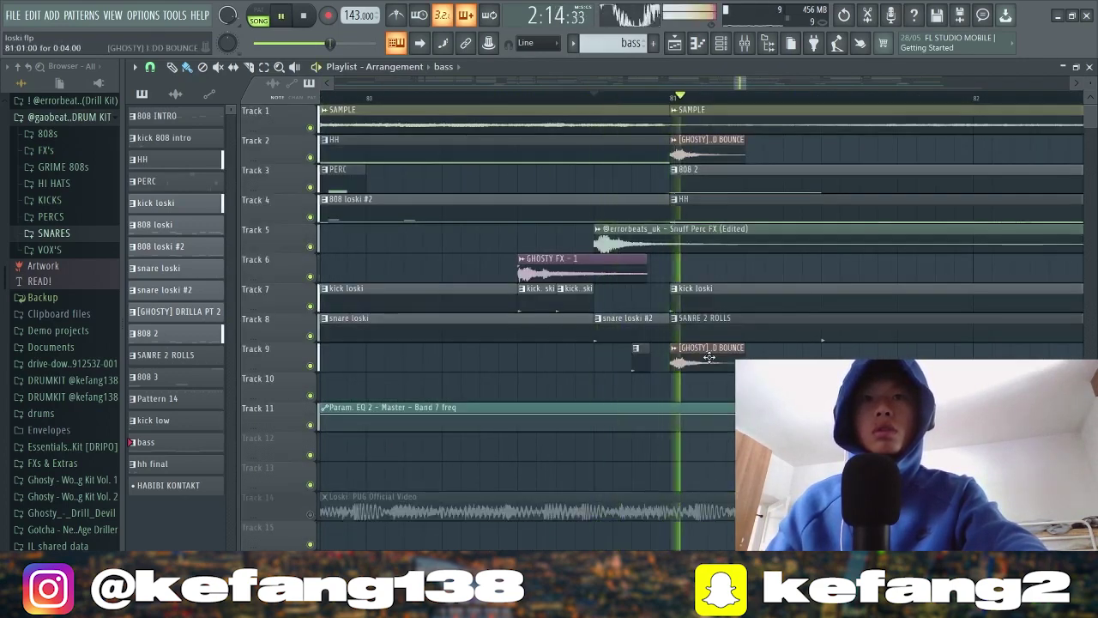
pyautogui.scroll(-5, 702, 358)
pyautogui.scroll(-4, 706, 360)
pyautogui.scroll(4, 711, 362)
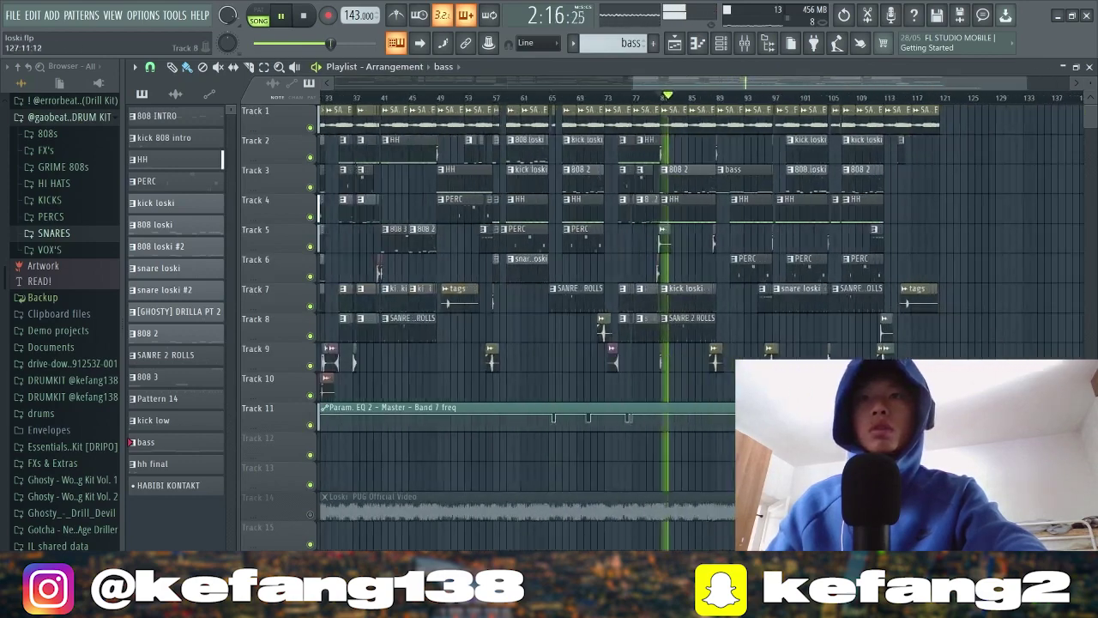
pyautogui.scroll(5, 741, 293)
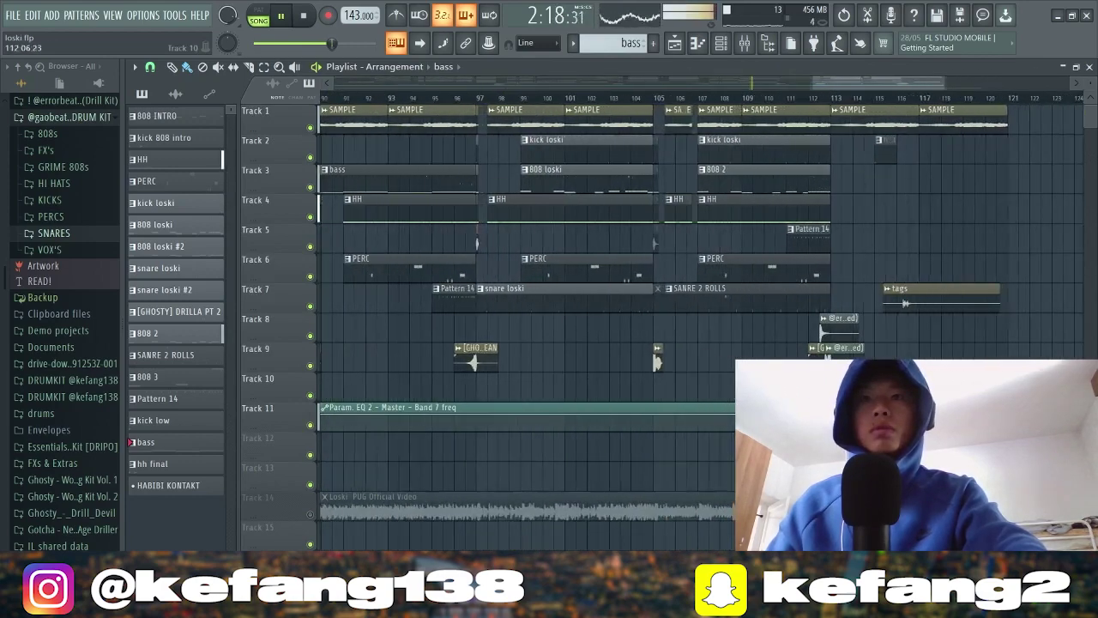
pyautogui.press('space')
# - Open Pattern 14 in the piano roll, play it in pattern mode and show the [GHOSTY] TOM I THINK notes
pyautogui.scroll(2, 742, 294)
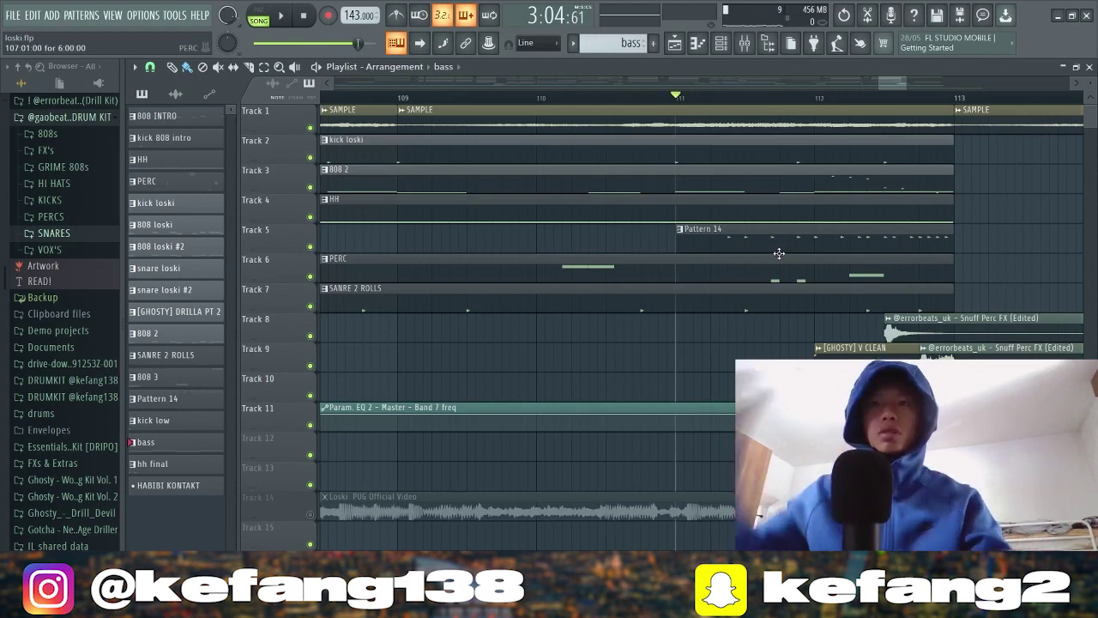
pyautogui.doubleClick(771, 228)
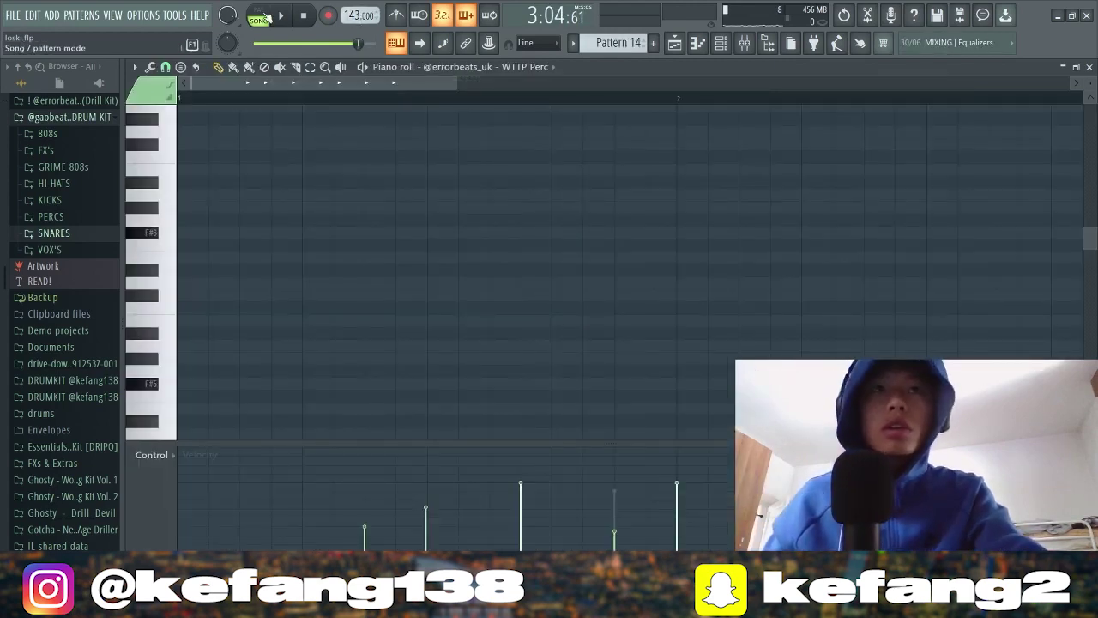
pyautogui.click(260, 16)
pyautogui.press('space')
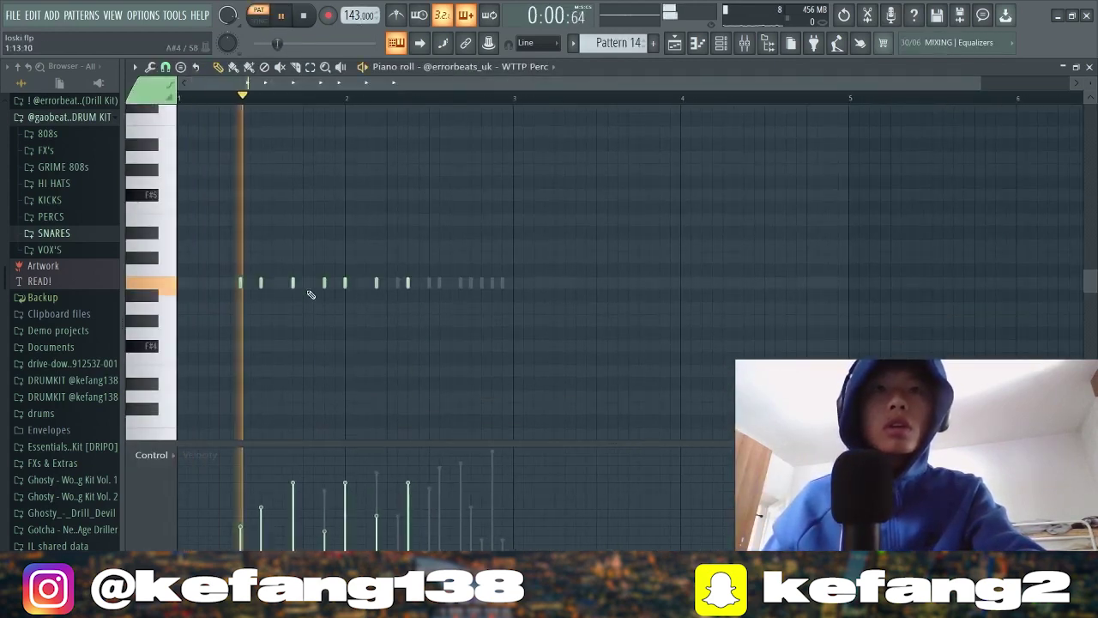
pyautogui.rightClick(481, 284)
pyautogui.rightClick(481, 284)
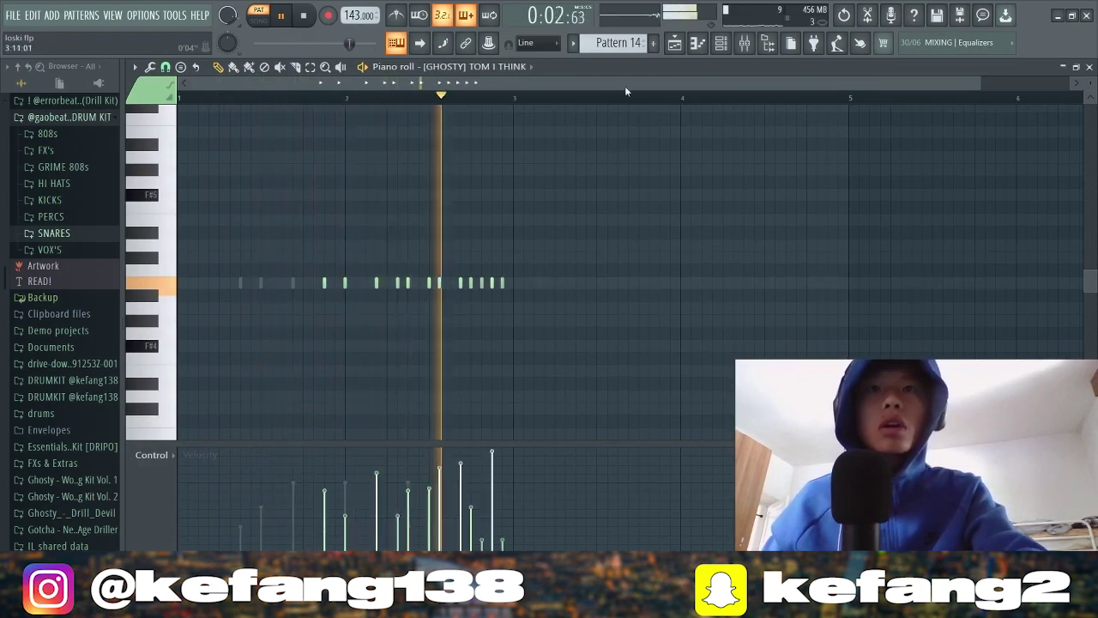
# - Return to the playlist, play the arrangement in song mode from bar 111 with Pattern 14, and stop
pyautogui.press('F5')
pyautogui.click(685, 100)
pyautogui.press('space')
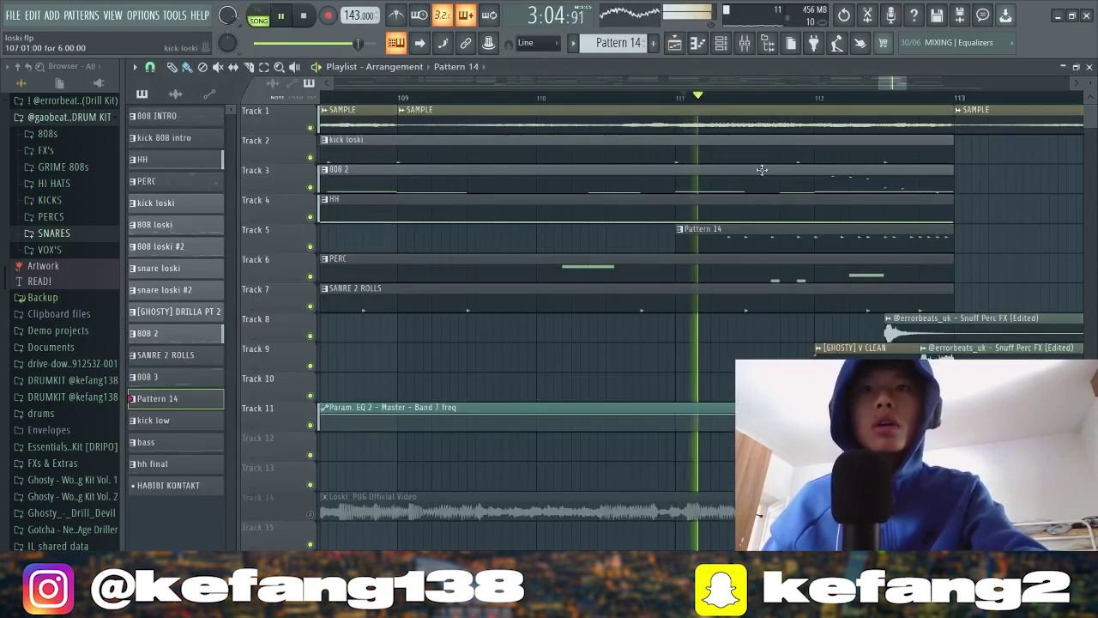
pyautogui.scroll(-5, 801, 311)
pyautogui.scroll(-3, 808, 316)
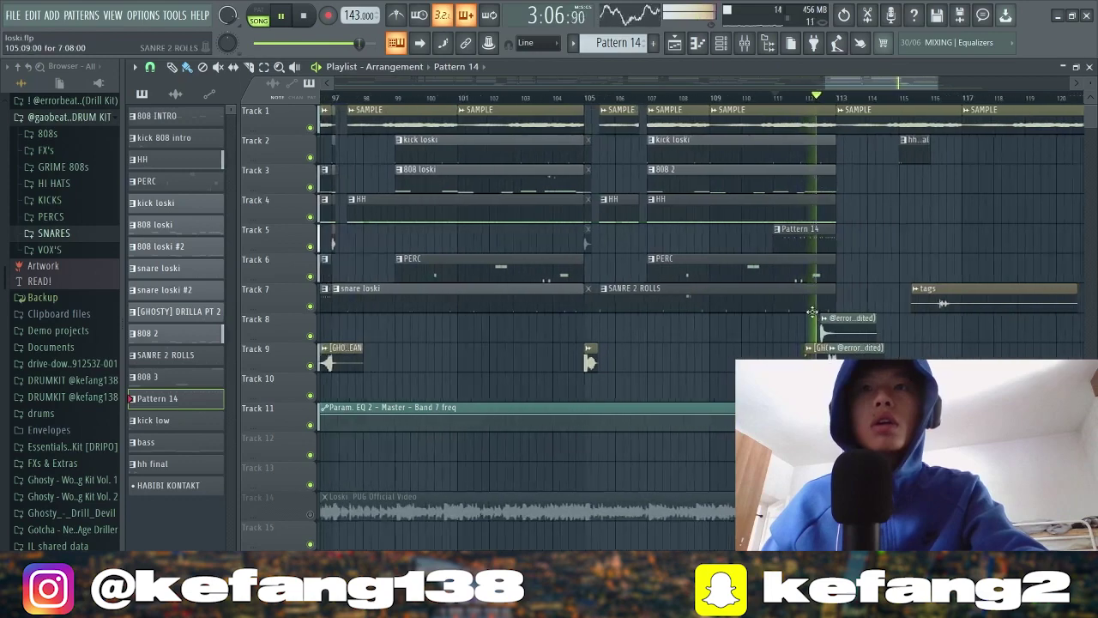
pyautogui.scroll(-1, 839, 314)
pyautogui.press('space')
pyautogui.scroll(-6, 427, 375)
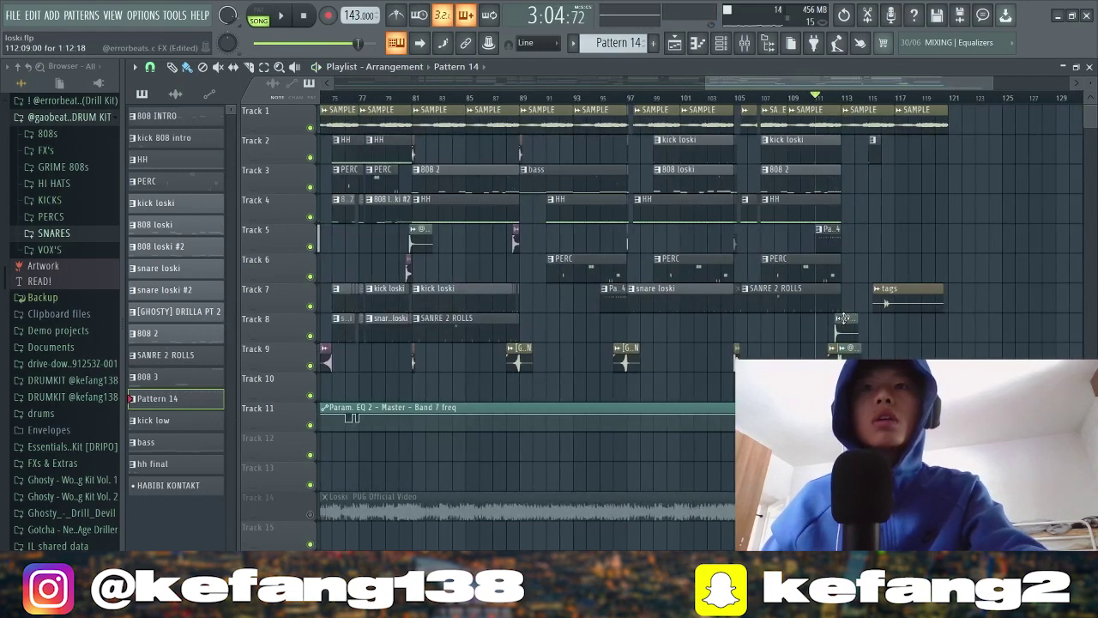
# - Solo the Loski reference on Track 14 and play it from just after bar 34, then stop
pyautogui.scroll(10, 657, 354)
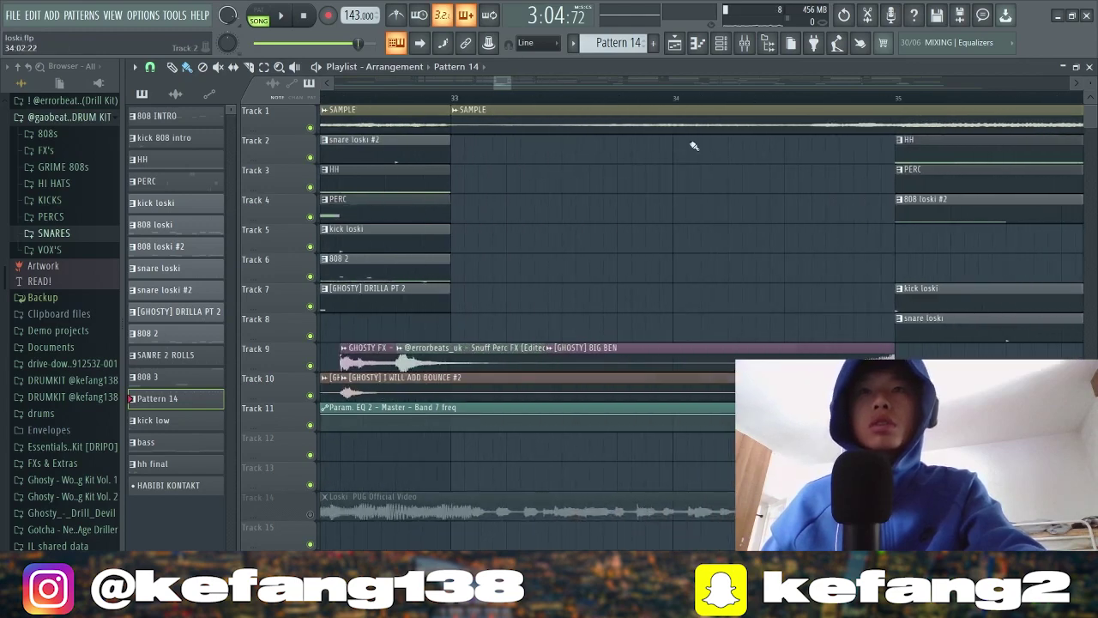
pyautogui.rightClick(310, 514)
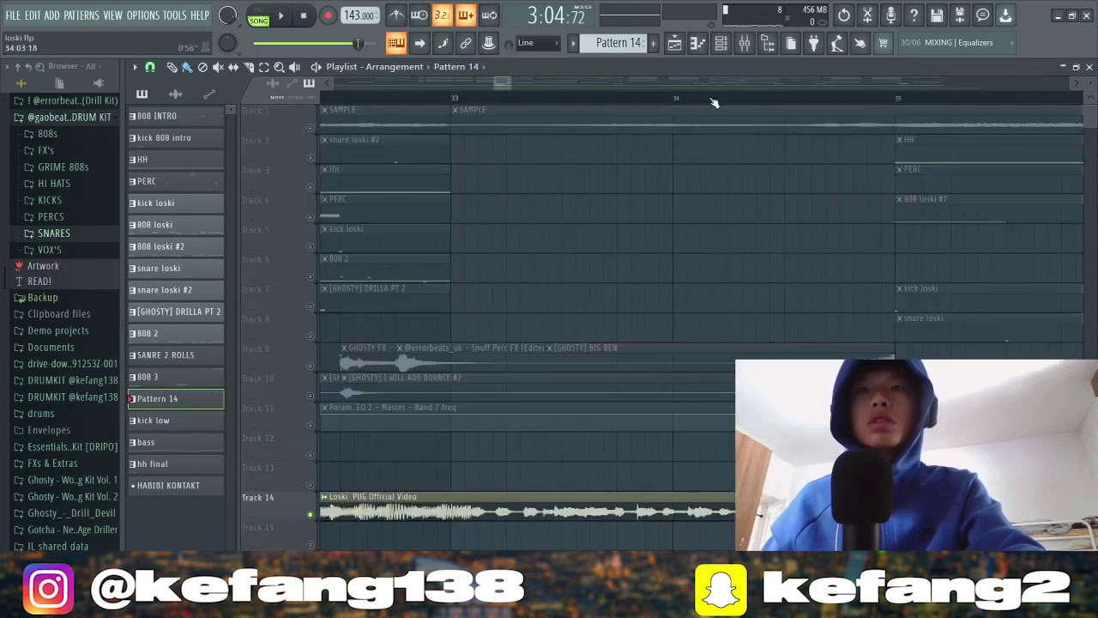
pyautogui.click(709, 95)
pyautogui.press('space')
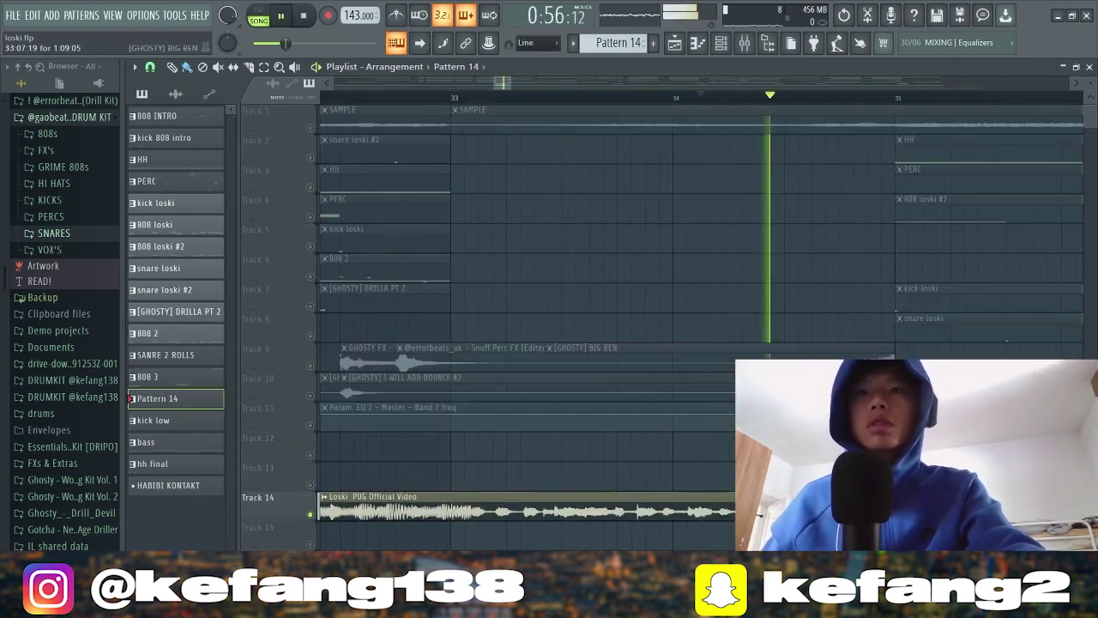
pyautogui.press('space')
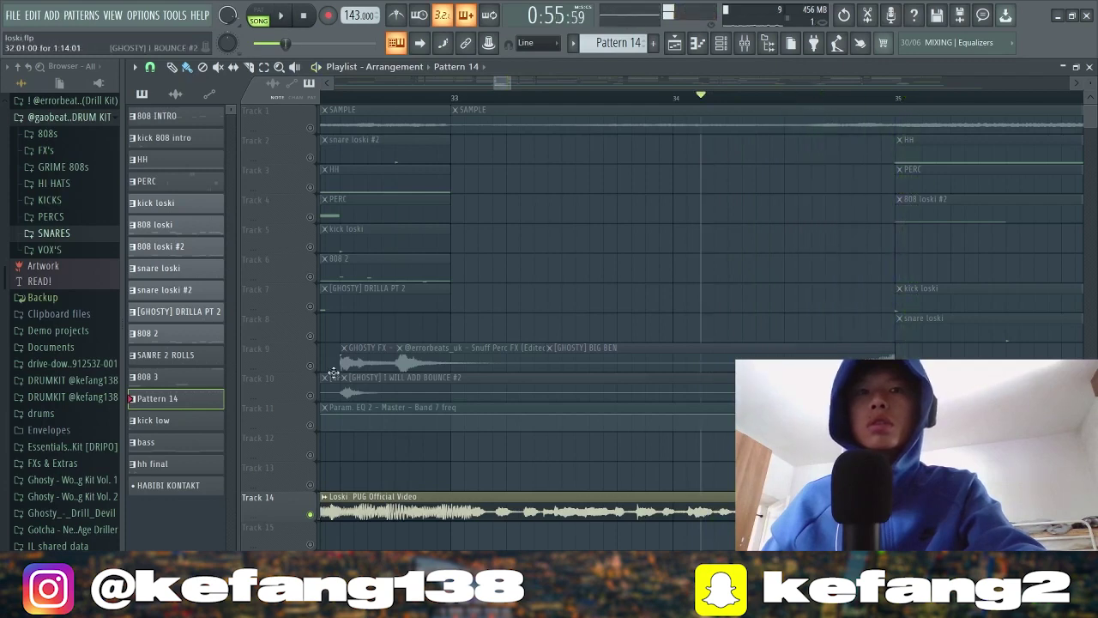
# - Unmute every track except the Loski reference on Track 14 and play the beat from just after bar 34 into bar 35
pyautogui.rightClick(311, 514)
pyautogui.rightClick(310, 515)
pyautogui.rightClick(311, 515)
pyautogui.click(310, 515)
pyautogui.press('space')
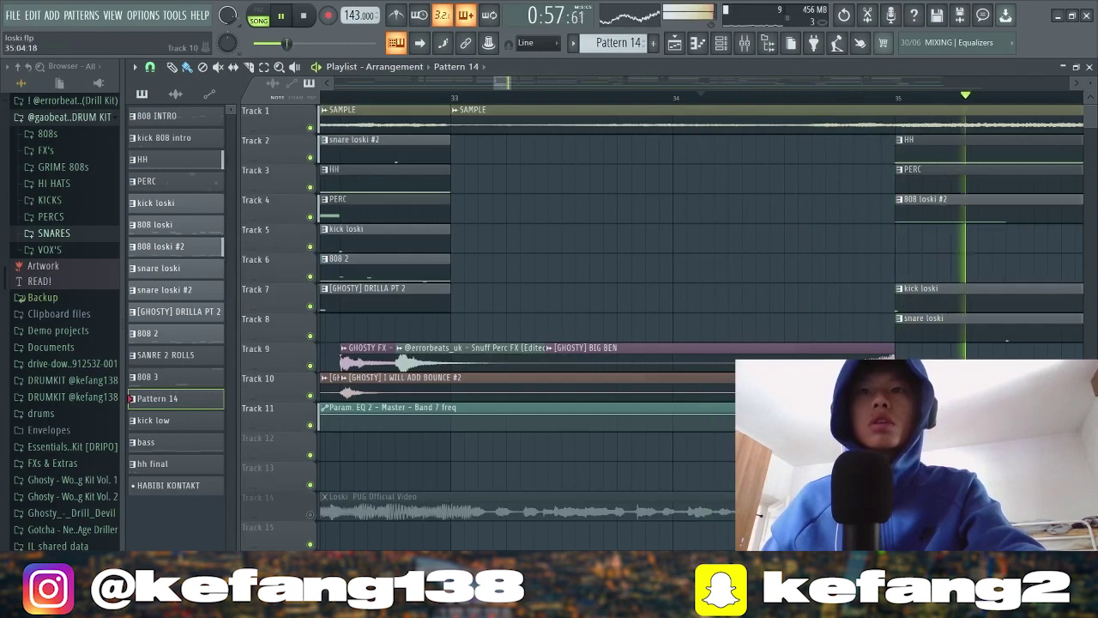
pyautogui.press('space')
# - Open the [GHOSTY] BIG BEN clip's sampler settings, show its source in the Ghosty Vol. 2 FX folder, and close the settings
pyautogui.doubleClick(849, 365)
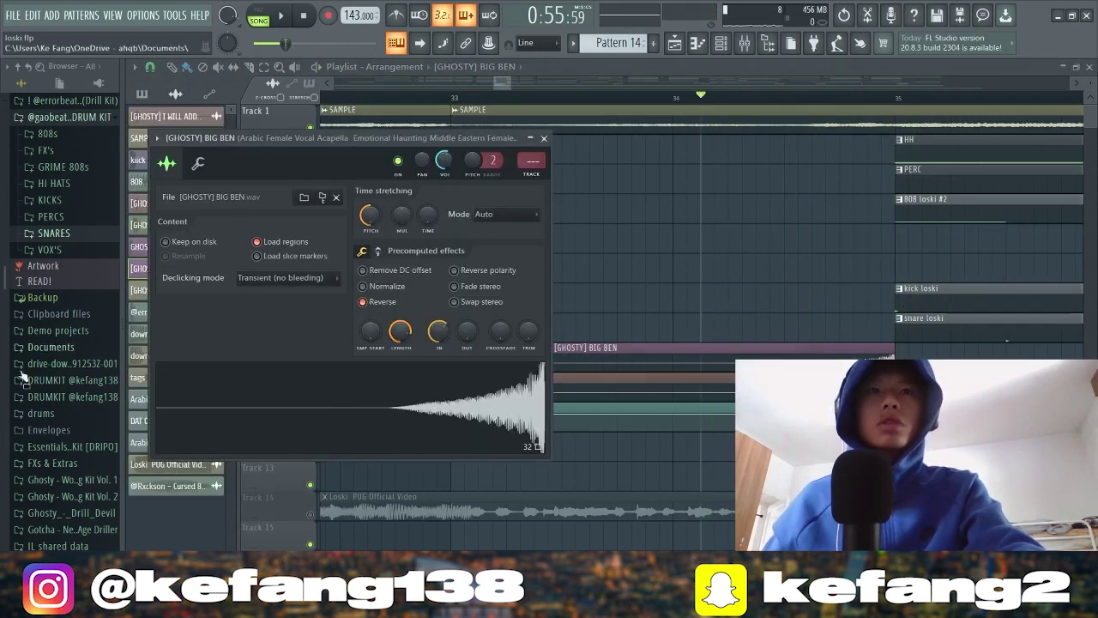
pyautogui.scroll(-5, 23, 377)
pyautogui.click(69, 301)
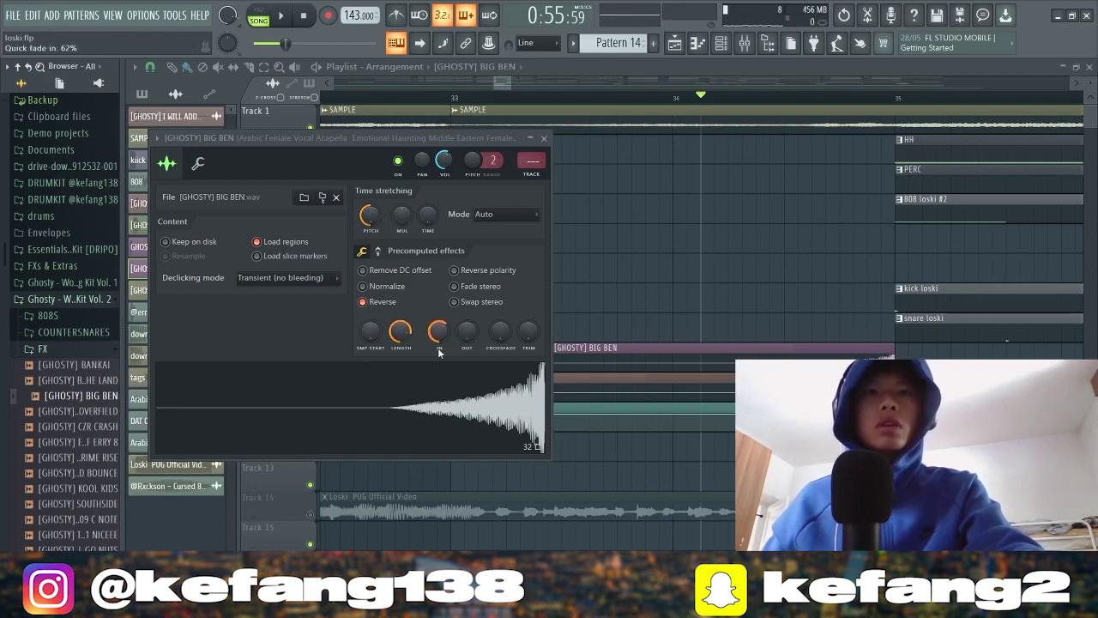
pyautogui.press('Escape')
# - Play the down clip on Track 9 from bar 37, where the other patterns are muted, and stop
pyautogui.scroll(-8, 745, 334)
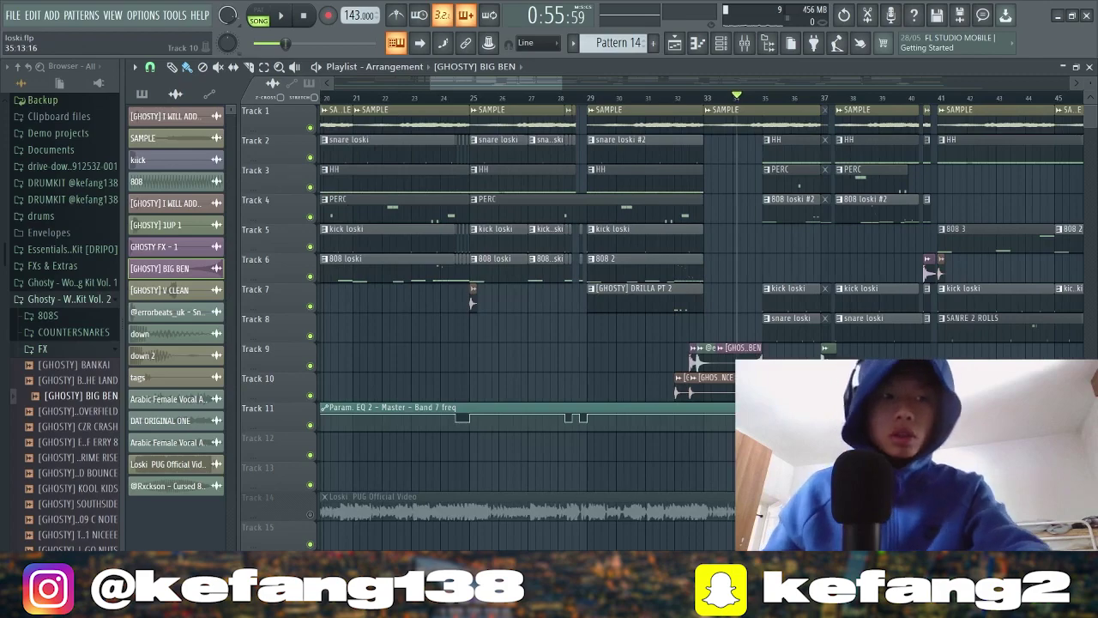
pyautogui.scroll(-3, 787, 377)
pyautogui.scroll(3, 774, 378)
pyautogui.scroll(6, 707, 453)
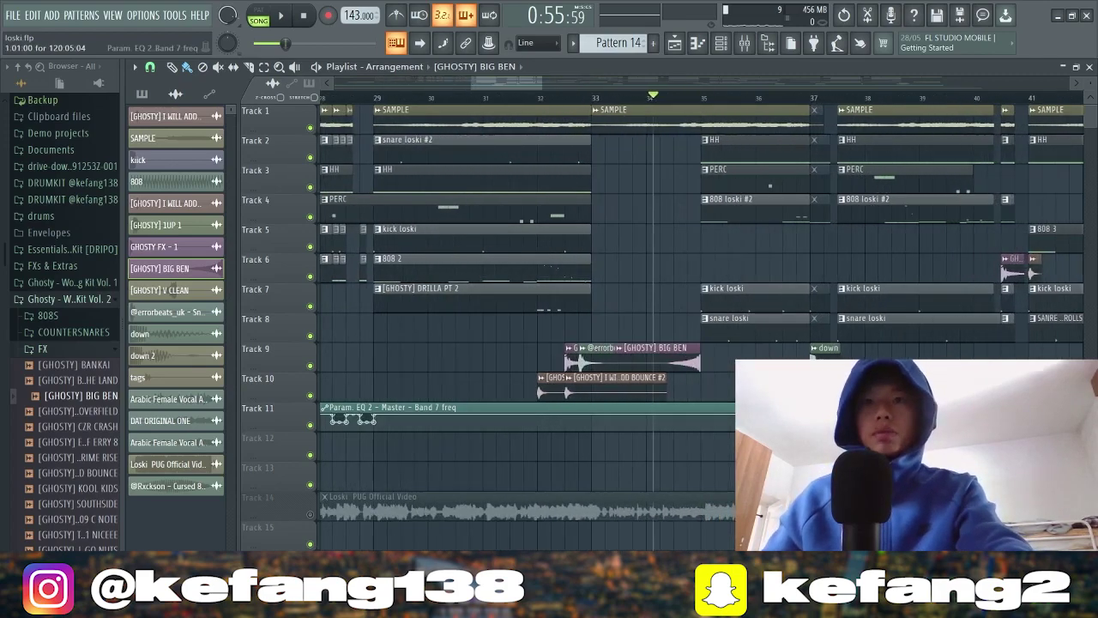
pyautogui.scroll(4, 707, 453)
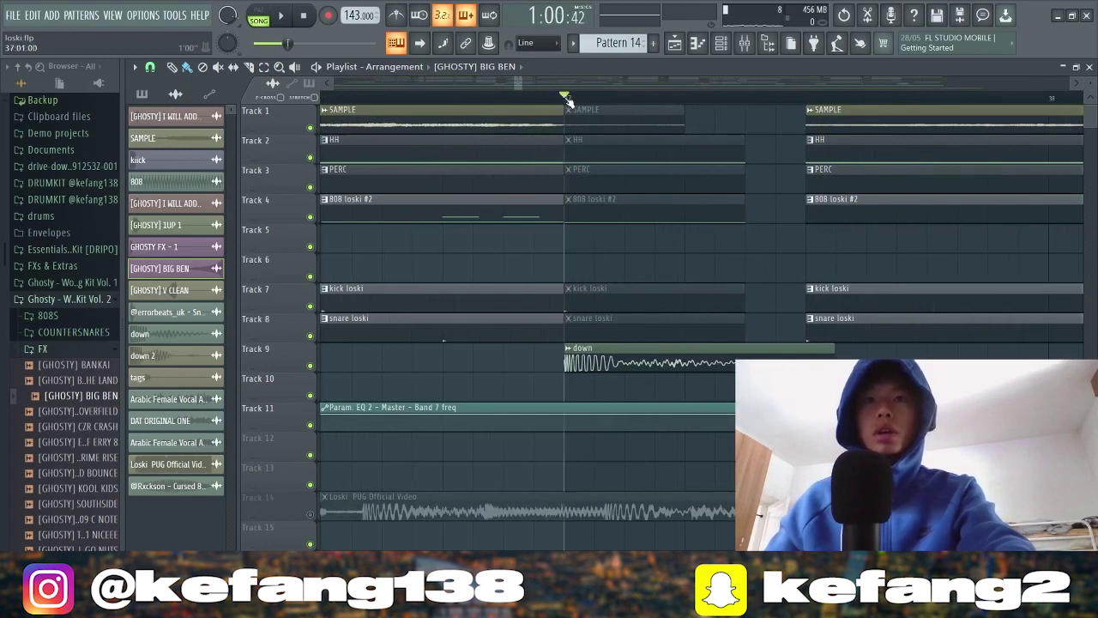
pyautogui.scroll(-3, 645, 296)
pyautogui.press('space')
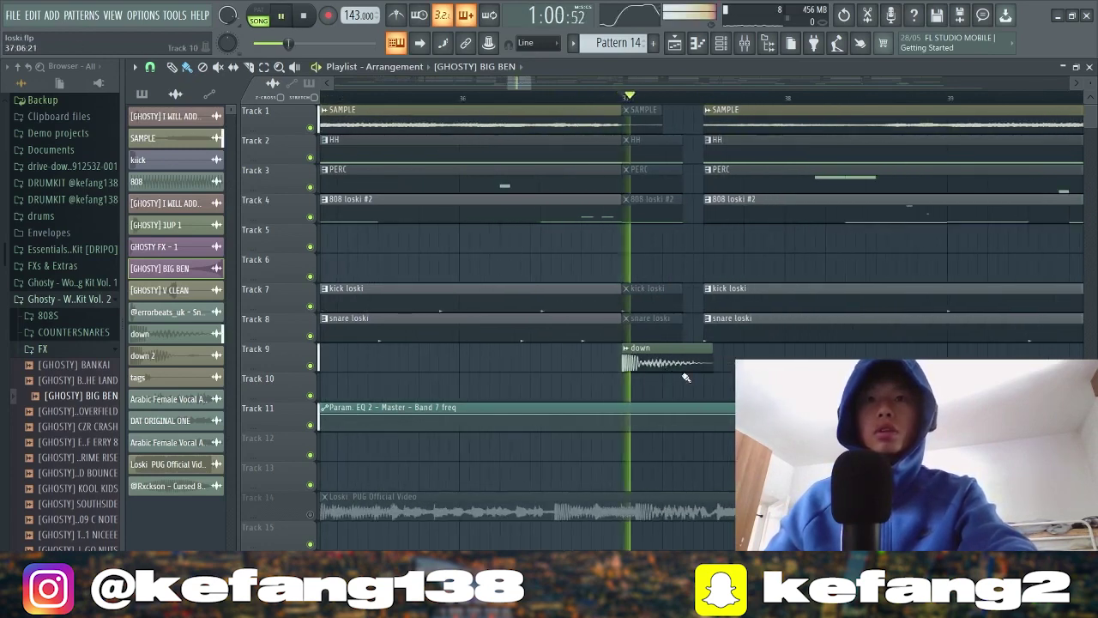
pyautogui.press('space')
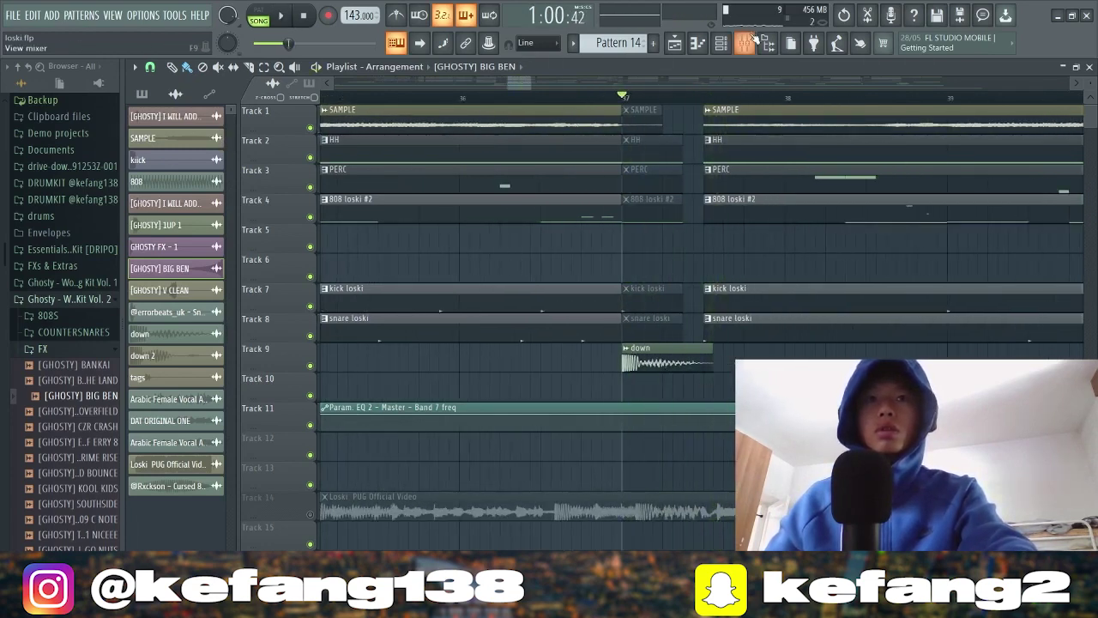
# - Show the Gross Beat effect on the mixer's master track and return to the playlist
pyautogui.click(751, 41)
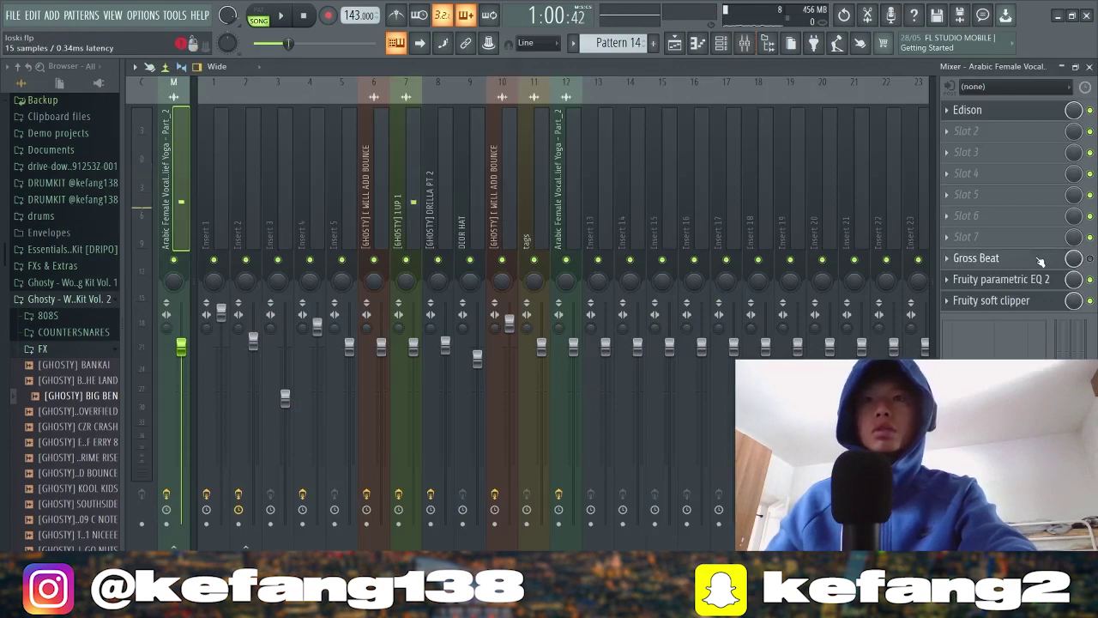
pyautogui.click(1038, 260)
pyautogui.click(675, 43)
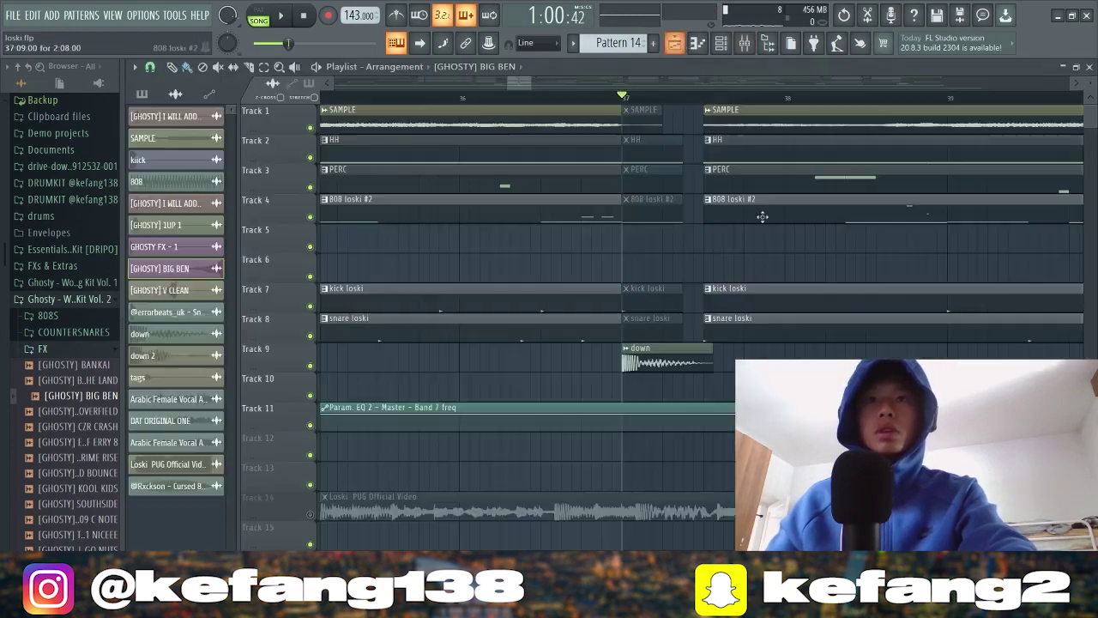
# - Open the down 2 clip's sampler settings on Track 9, play the arrangement from bar 105, close the settings and stop
pyautogui.scroll(-4, 762, 215)
pyautogui.scroll(3, 760, 346)
pyautogui.scroll(8, 667, 385)
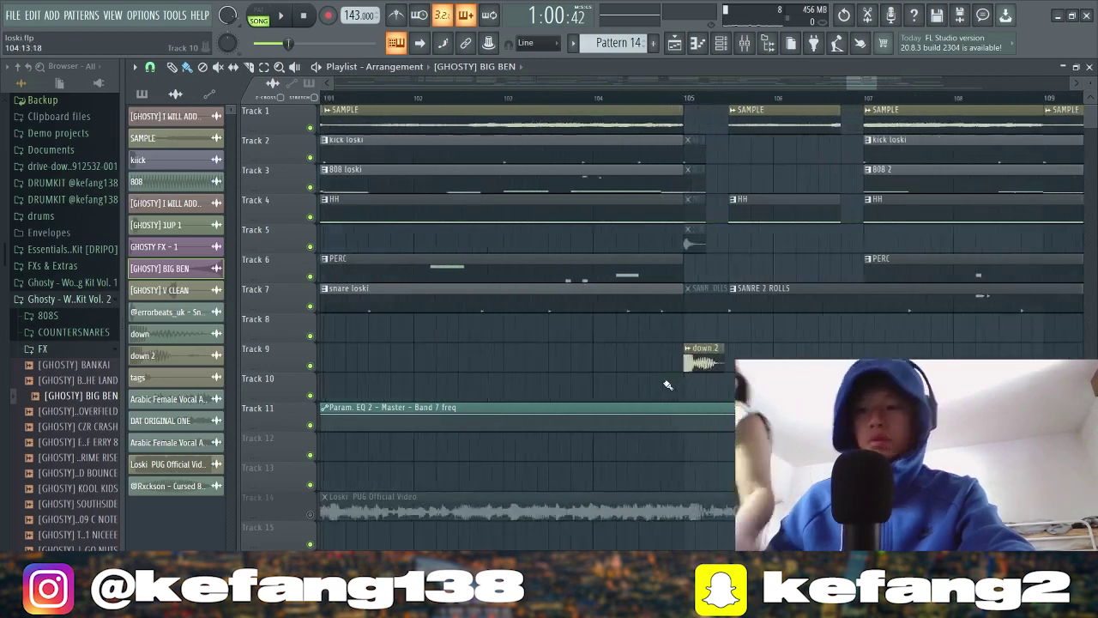
pyautogui.click(719, 97)
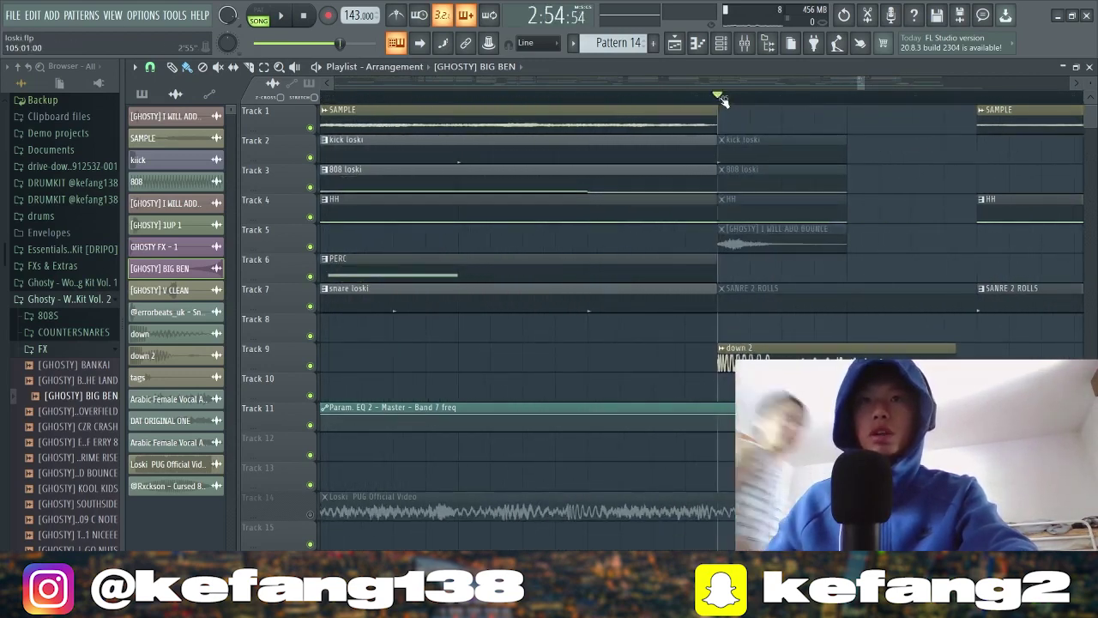
pyautogui.doubleClick(798, 357)
pyautogui.press('space')
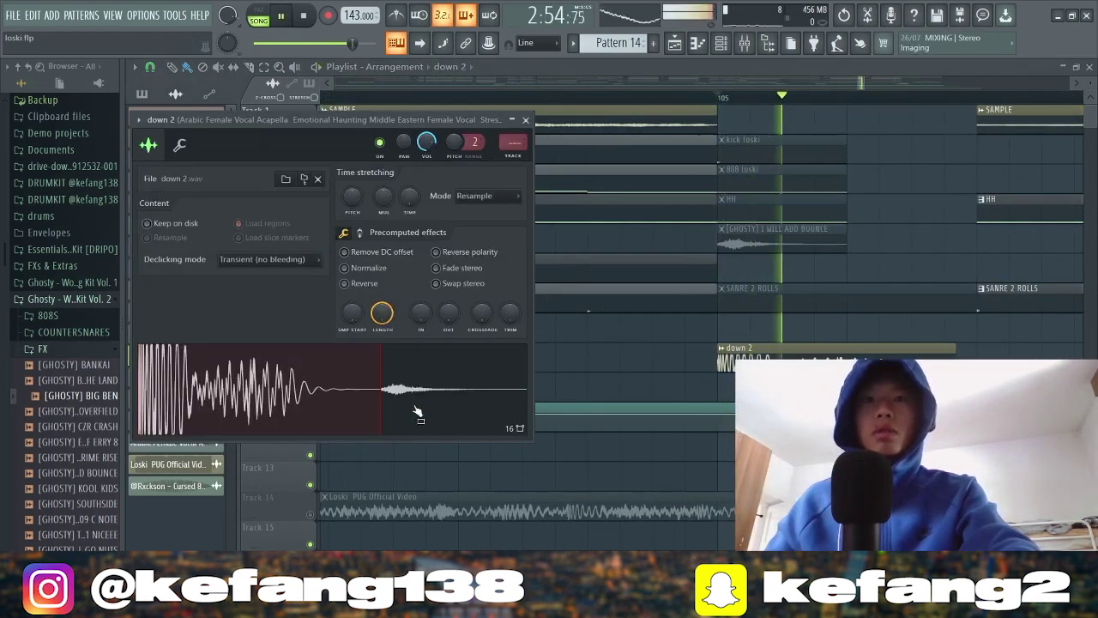
pyautogui.press('Escape')
pyautogui.scroll(-2, 974, 357)
pyautogui.scroll(-10, 975, 355)
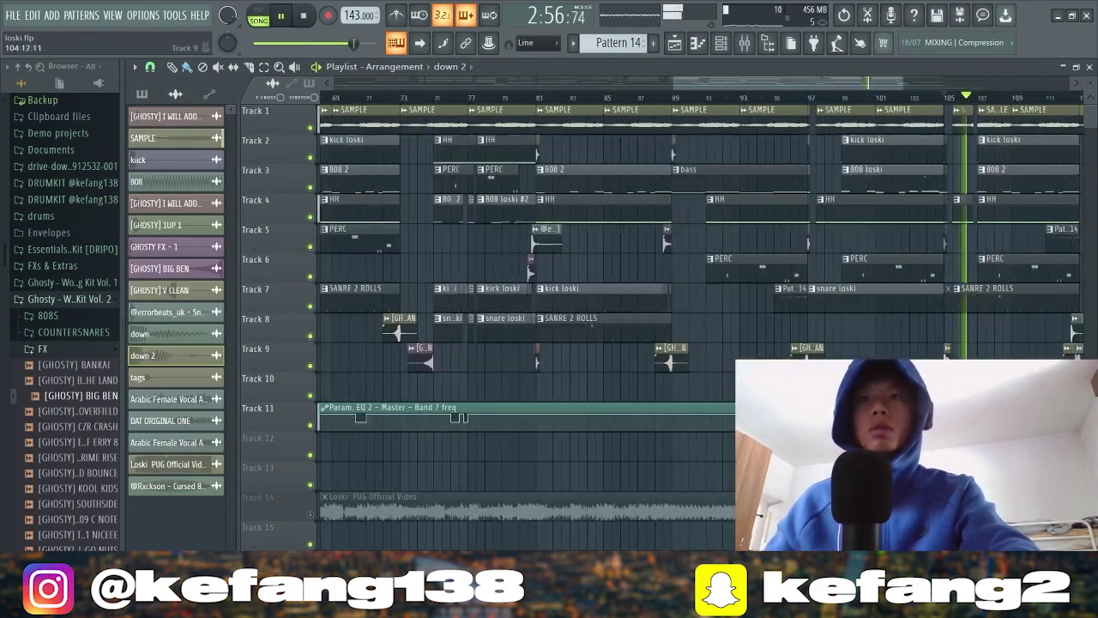
pyautogui.press('space')
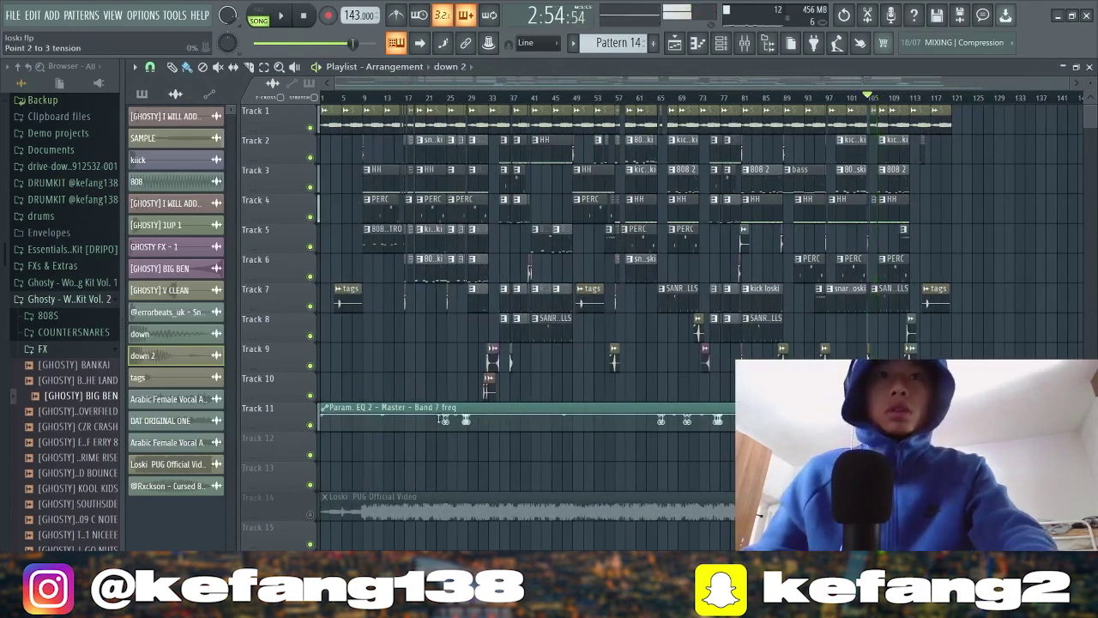
# - Show the whole arrangement in the playlist, play it from the start past bar 41, and stop
pyautogui.scroll(5, 326, 464)
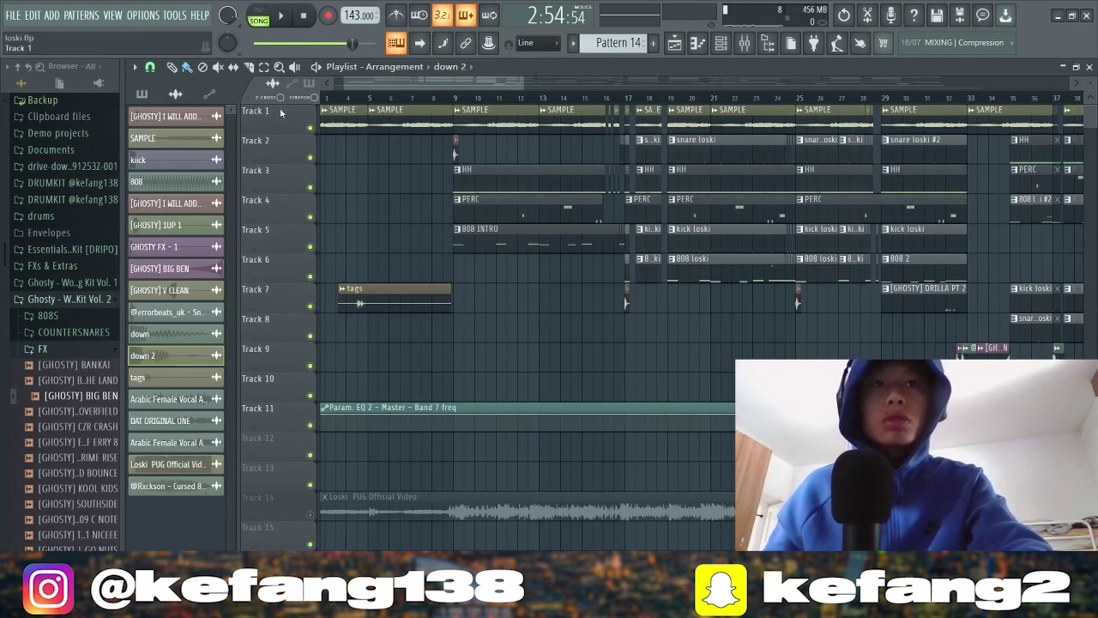
pyautogui.scroll(-3, 642, 343)
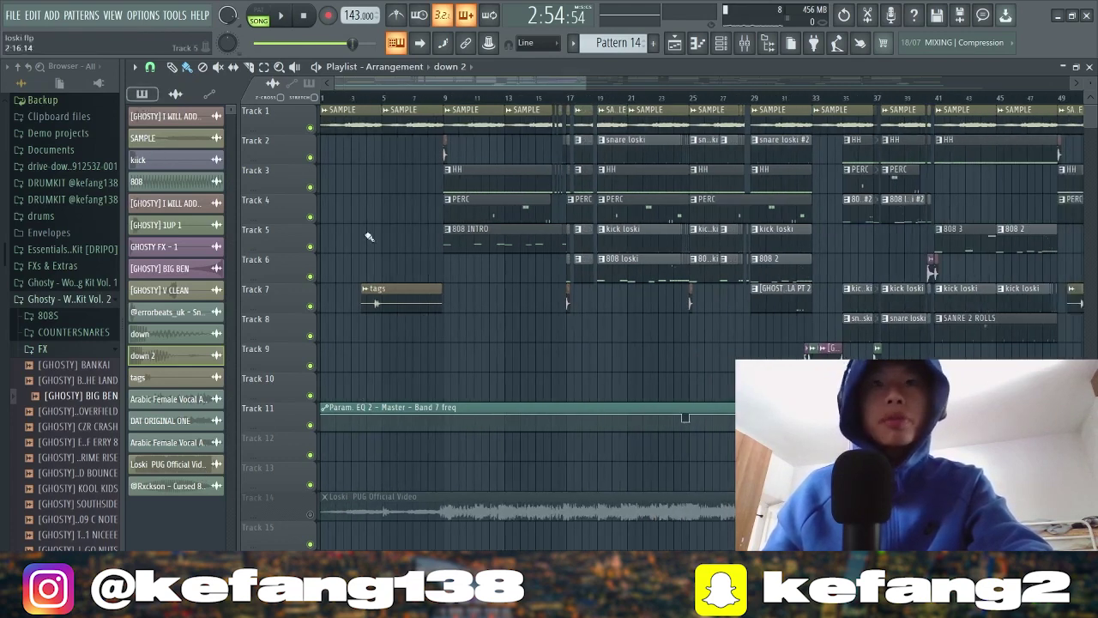
pyautogui.scroll(-2, 569, 338)
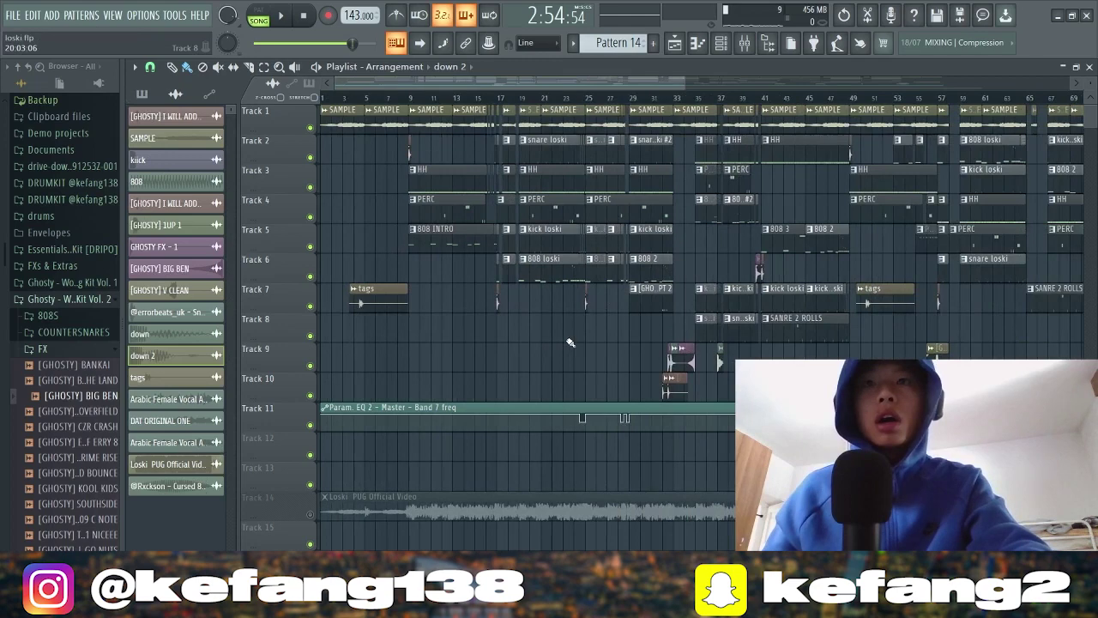
pyautogui.scroll(-4, 569, 342)
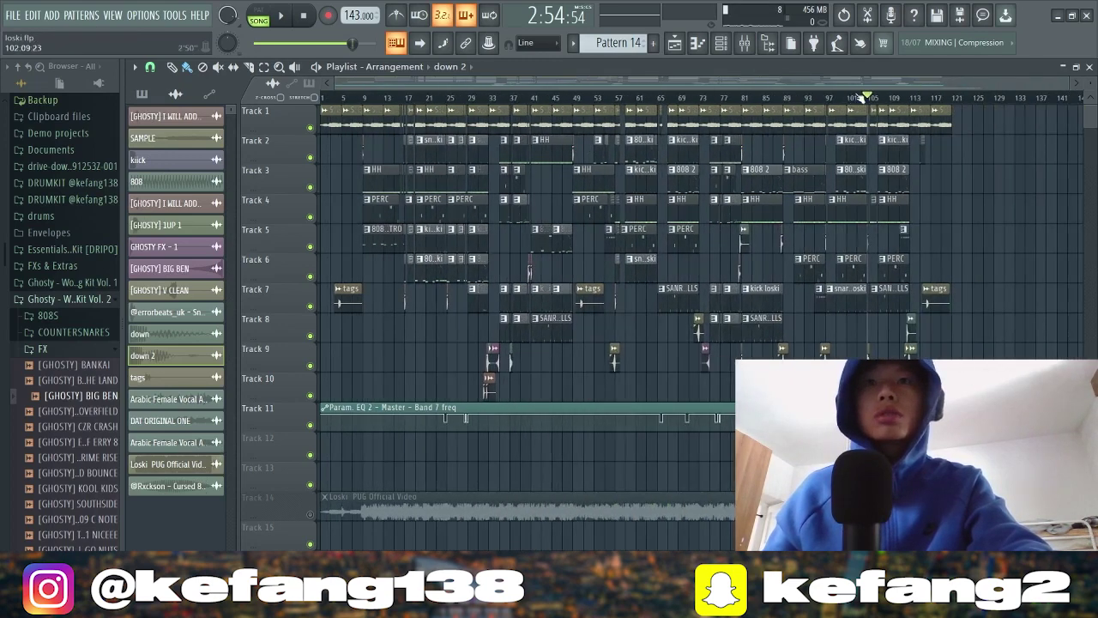
pyautogui.press('space')
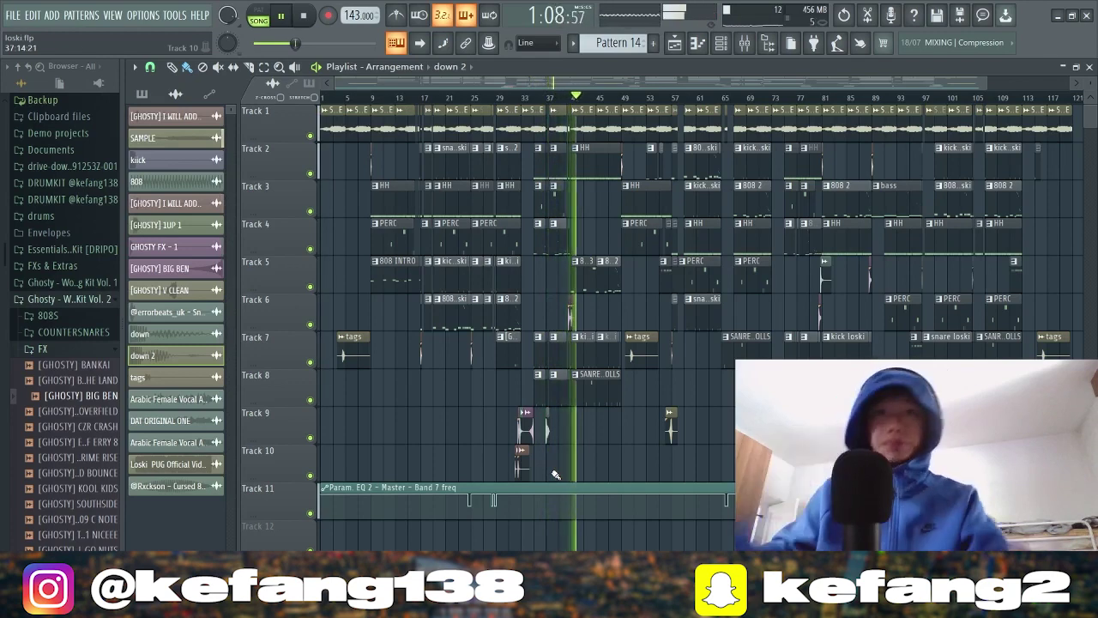
pyautogui.press('space')
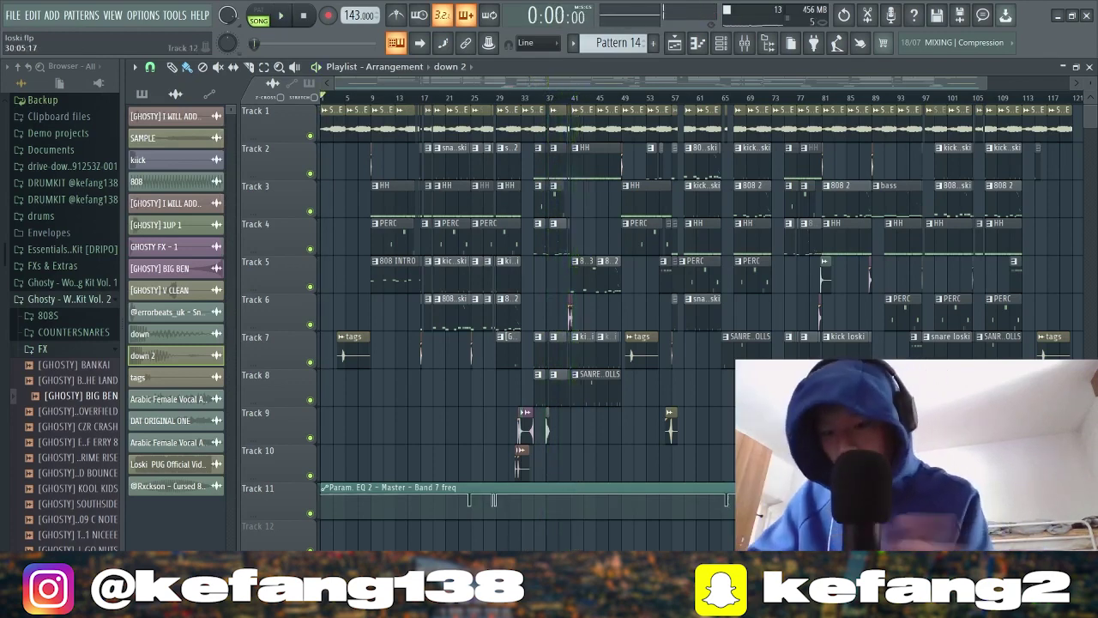